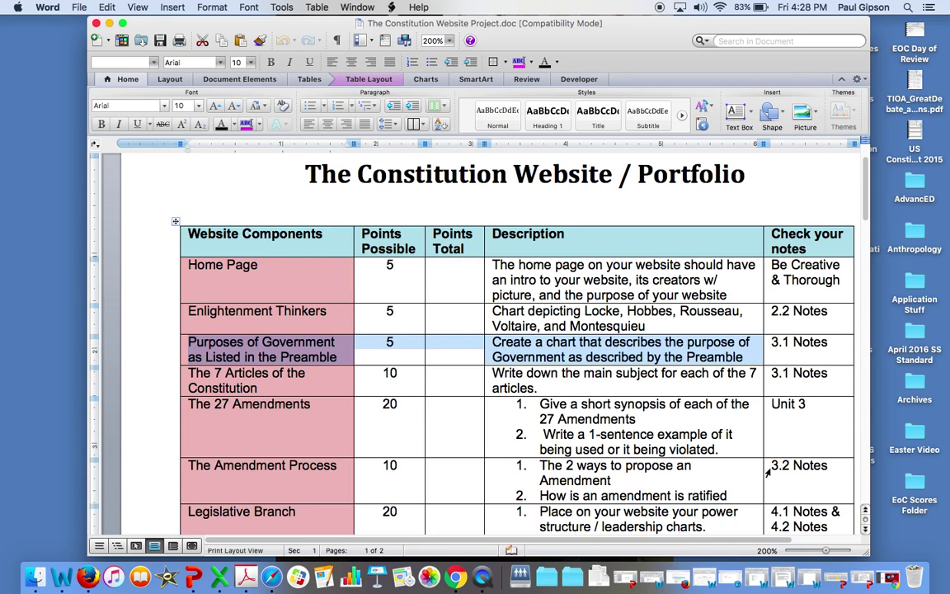
Highlight the Check your notes column, and the Home Page and Enlightenment Thinkers rows of the project table, for review.
{"action": "left_click", "coordinate": [792, 406]}
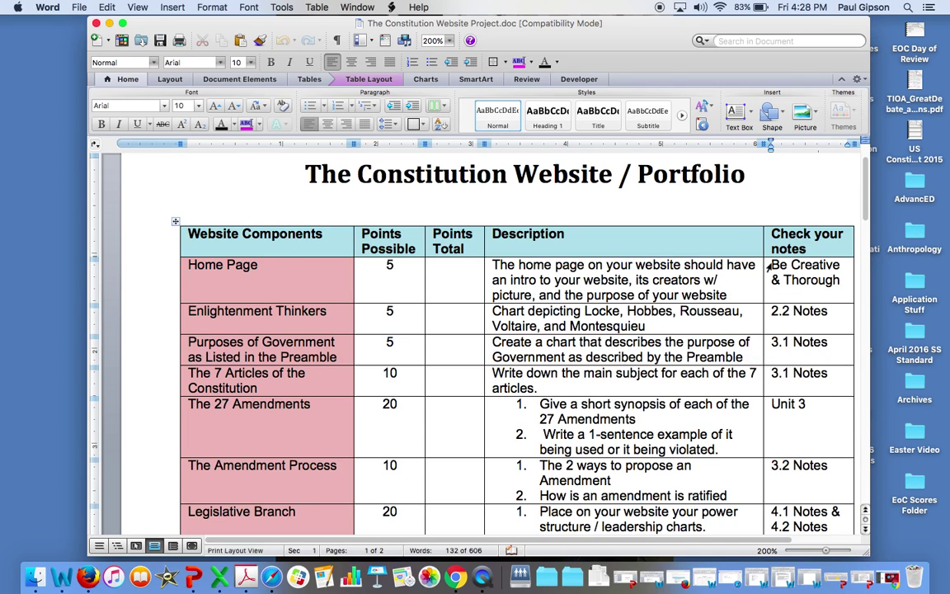
{"action": "left_click_drag", "start_coordinate": [772, 265], "coordinate": [806, 502]}
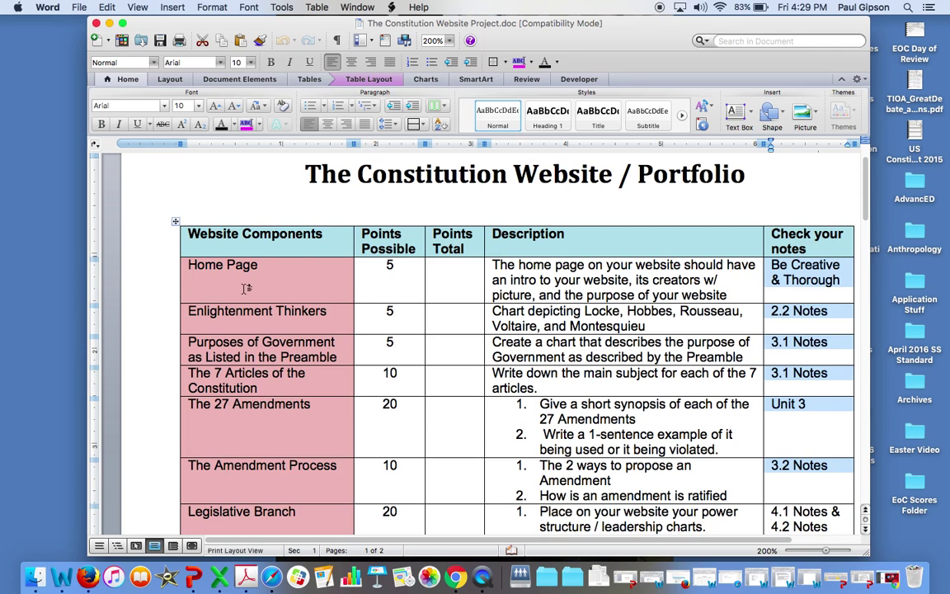
{"action": "left_click_drag", "start_coordinate": [188, 264], "coordinate": [649, 334]}
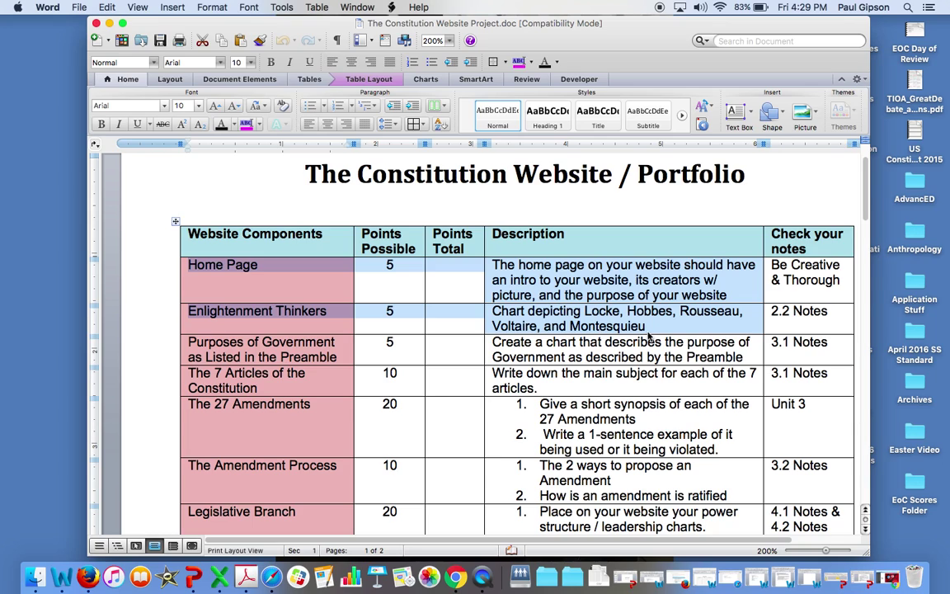
{"action": "left_click", "coordinate": [329, 313]}
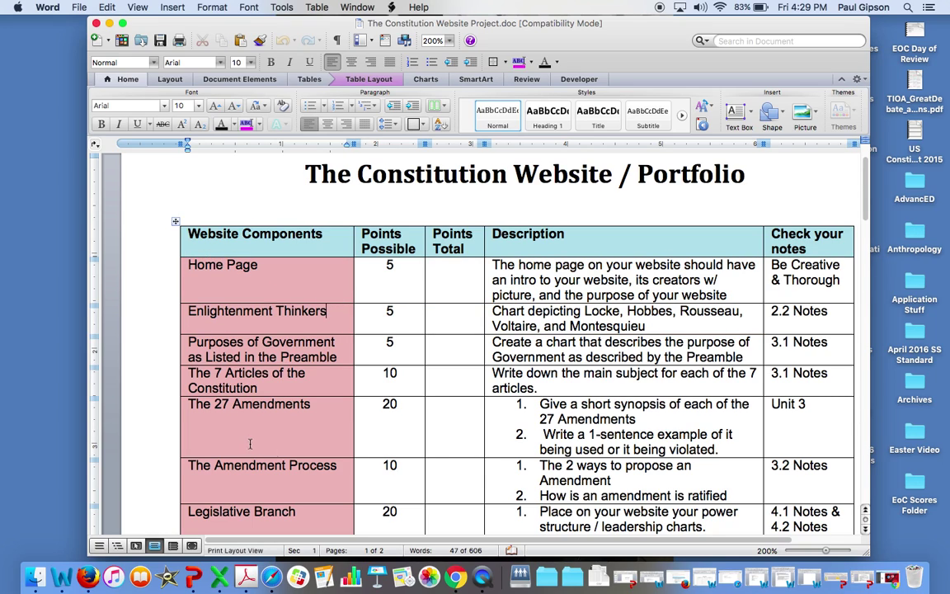
Switch to Chrome and open the sample site's Home page in the Weebly editor.
{"action": "left_click", "coordinate": [459, 578]}
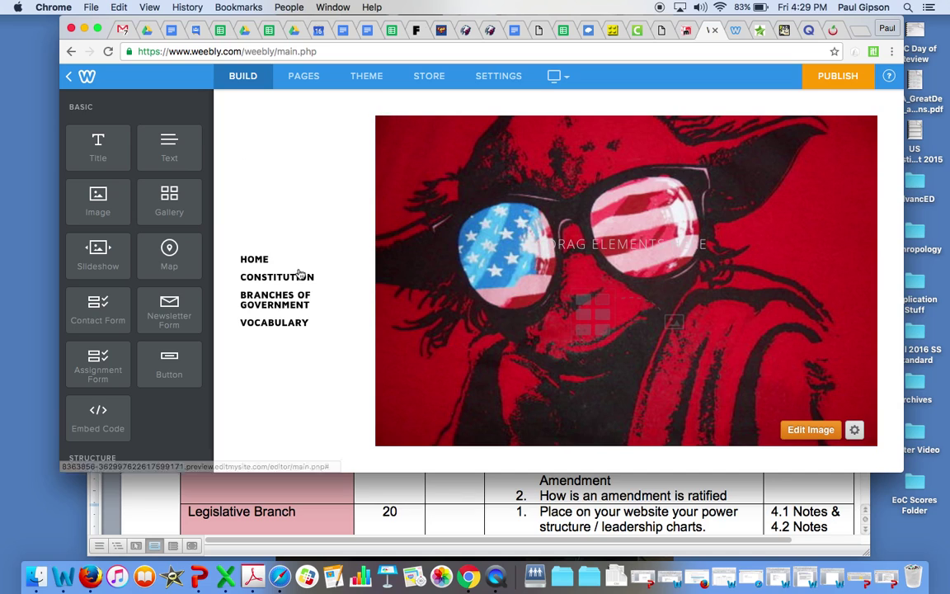
{"action": "mouse_move", "coordinate": [308, 276]}
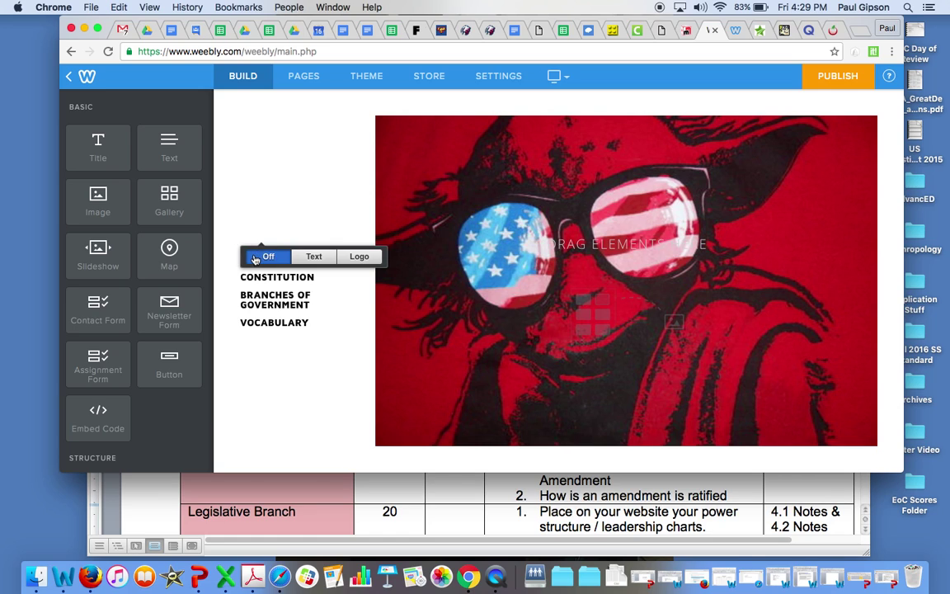
{"action": "left_click", "coordinate": [262, 260]}
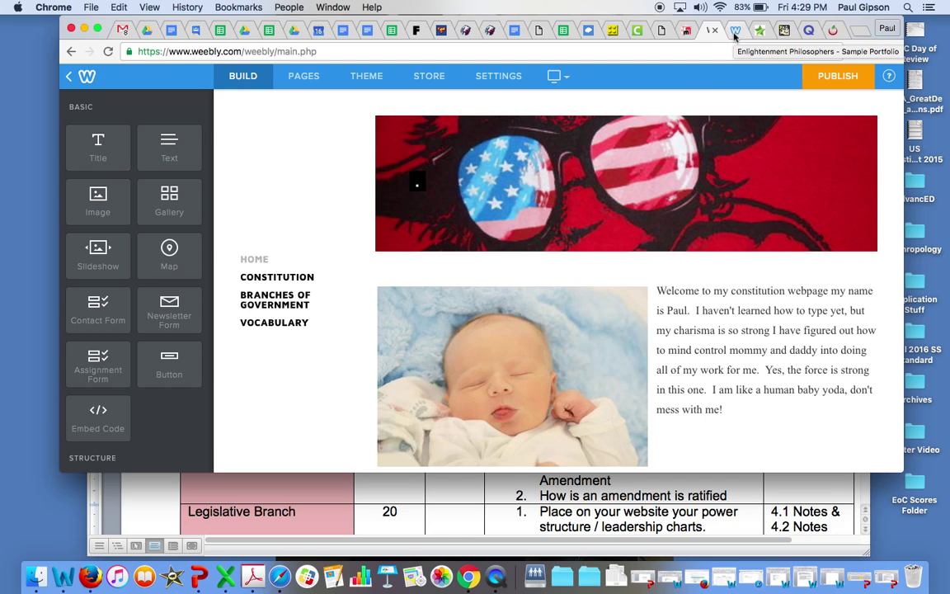
Open the teacher's classroom website in a new browser tab and go to its Constitution Webpage/Portfolio Project page under American Government.
{"action": "left_click", "coordinate": [859, 32]}
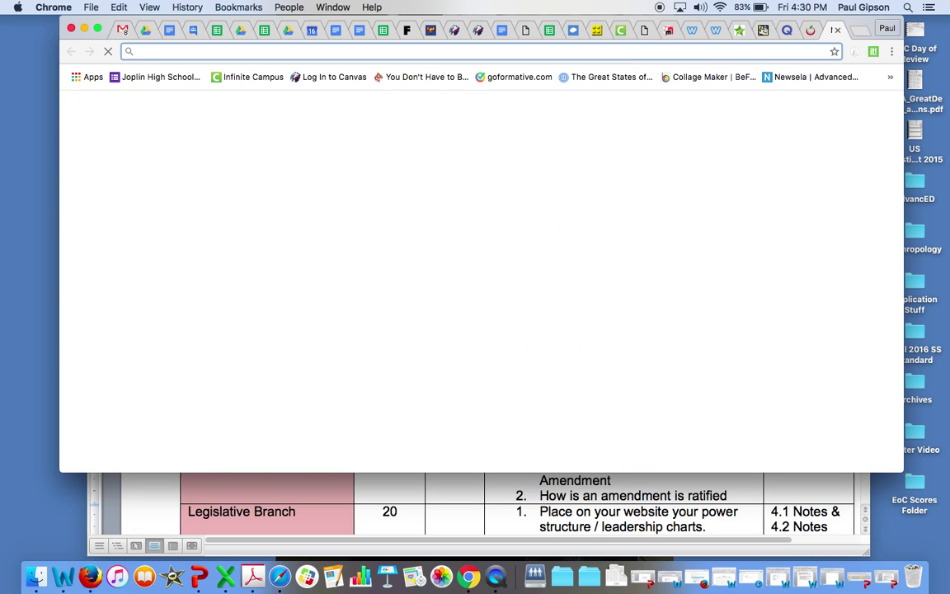
{"action": "type", "text": "pgipson"}
{"action": "key", "text": "Right"}
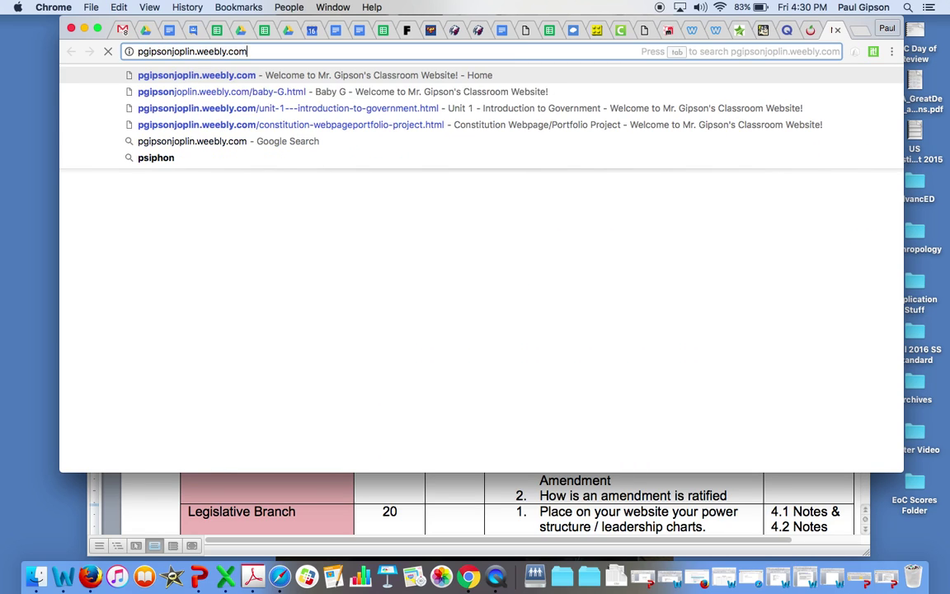
{"action": "key", "text": "Return"}
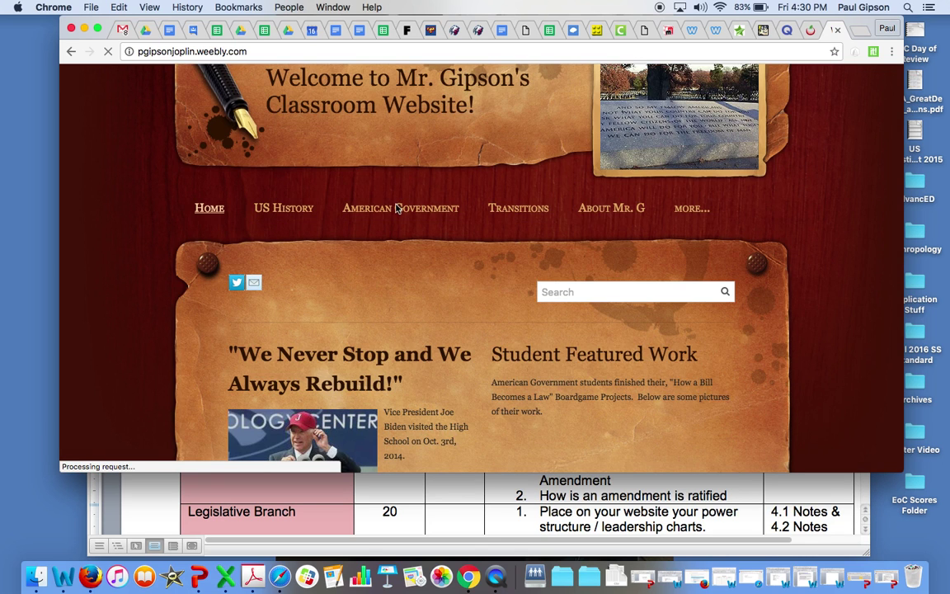
{"action": "mouse_move", "coordinate": [394, 216]}
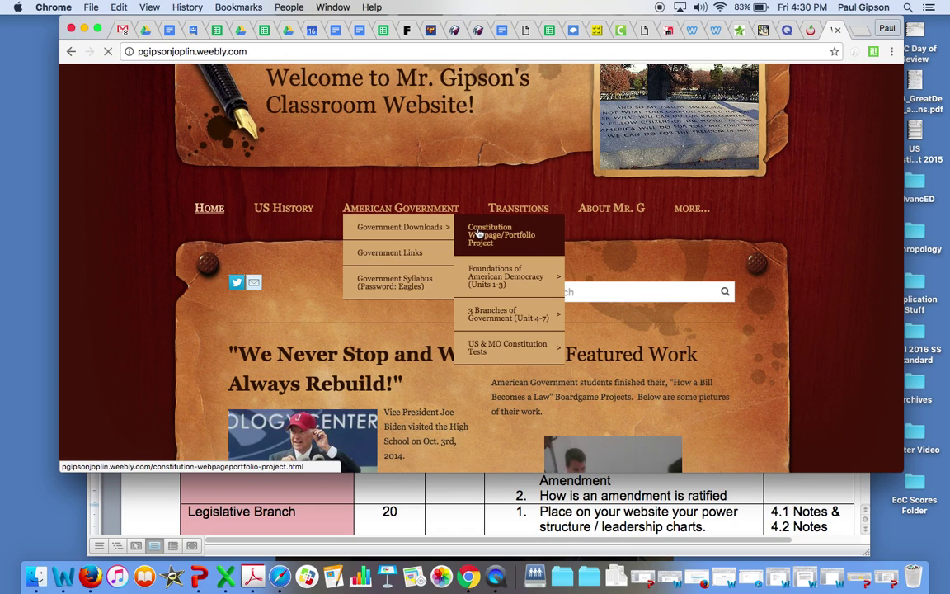
{"action": "left_click", "coordinate": [479, 234]}
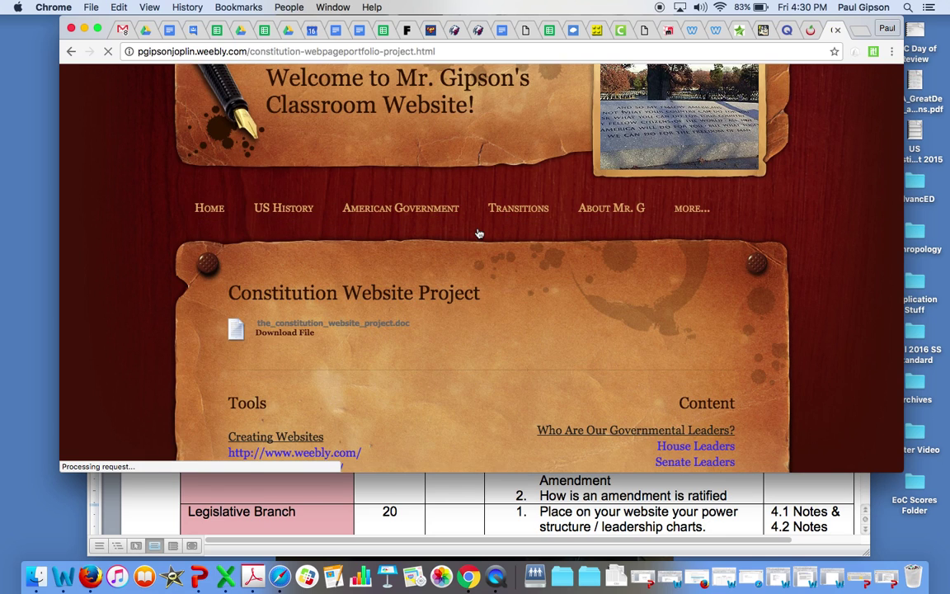
Examine the project page's download file, tool links and content links, comparing the file with the open Word rubric.
{"action": "scroll", "coordinate": [477, 234], "scroll_direction": "down", "scroll_amount": 1}
{"action": "scroll", "coordinate": [477, 248], "scroll_direction": "down", "scroll_amount": 2}
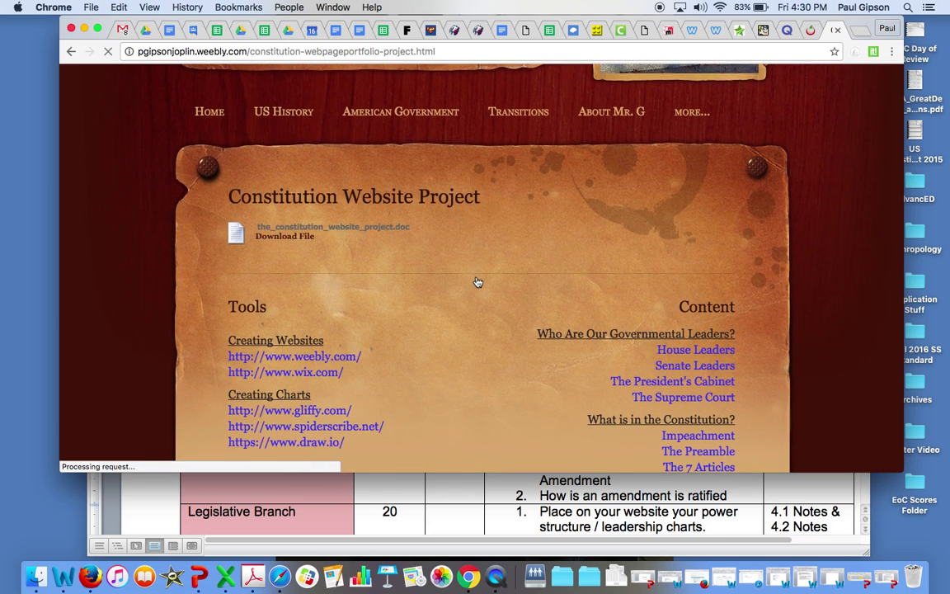
{"action": "scroll", "coordinate": [475, 281], "scroll_direction": "down", "scroll_amount": 1}
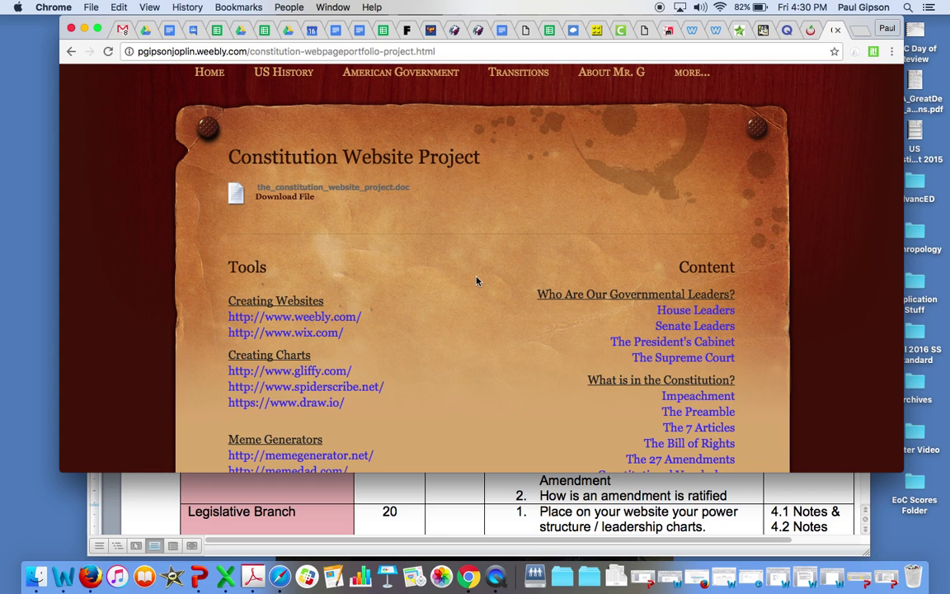
{"action": "scroll", "coordinate": [477, 280], "scroll_direction": "down", "scroll_amount": 1}
{"action": "left_click", "coordinate": [288, 491]}
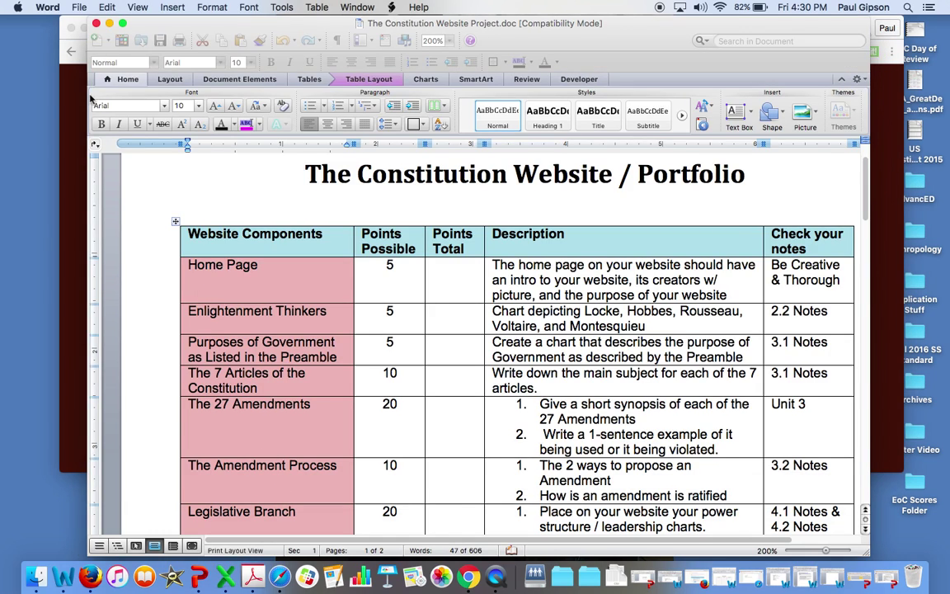
{"action": "left_click", "coordinate": [66, 75]}
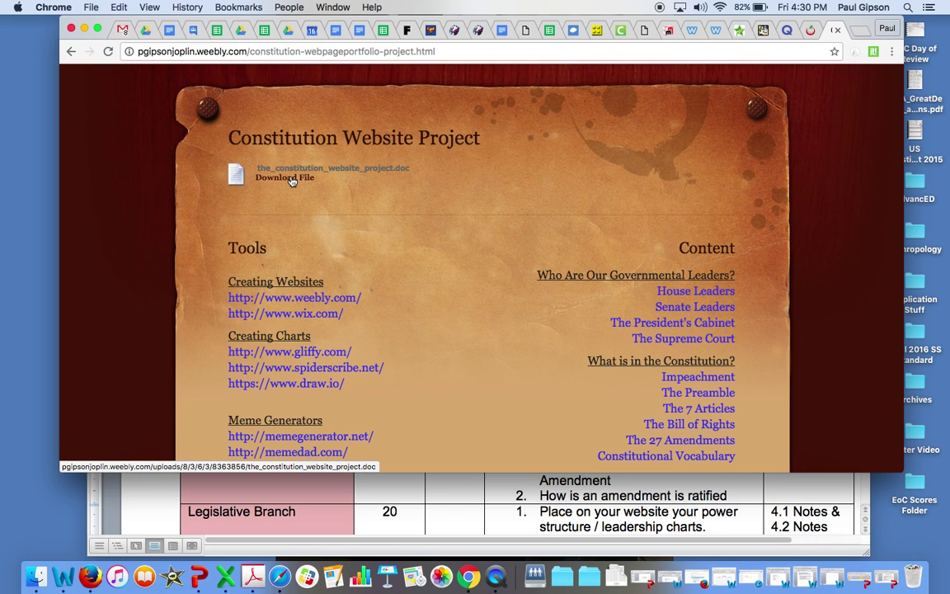
{"action": "scroll", "coordinate": [403, 219], "scroll_direction": "down", "scroll_amount": 2}
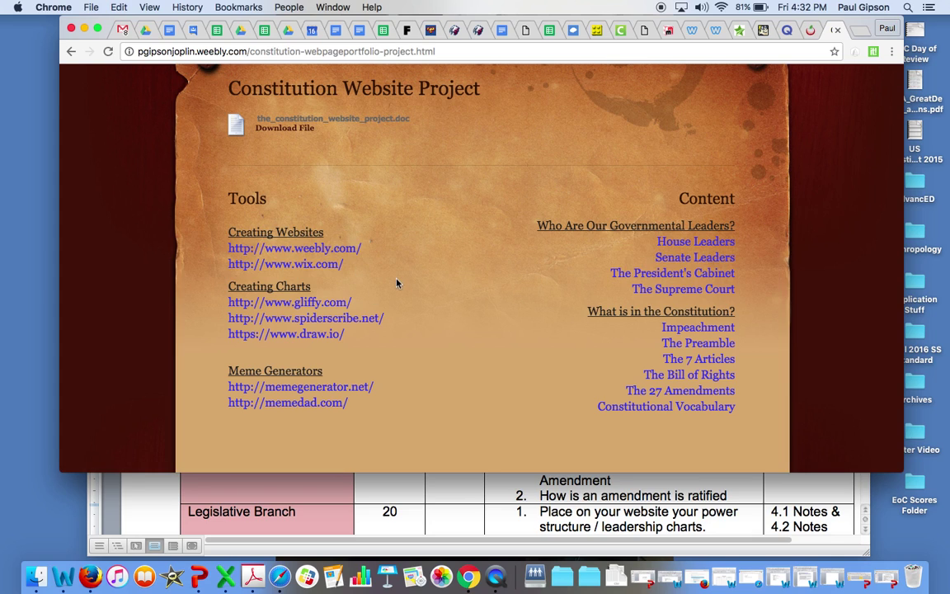
Return to the Weebly editor and open the Theme Gallery for the sample site.
{"action": "left_click", "coordinate": [695, 31]}
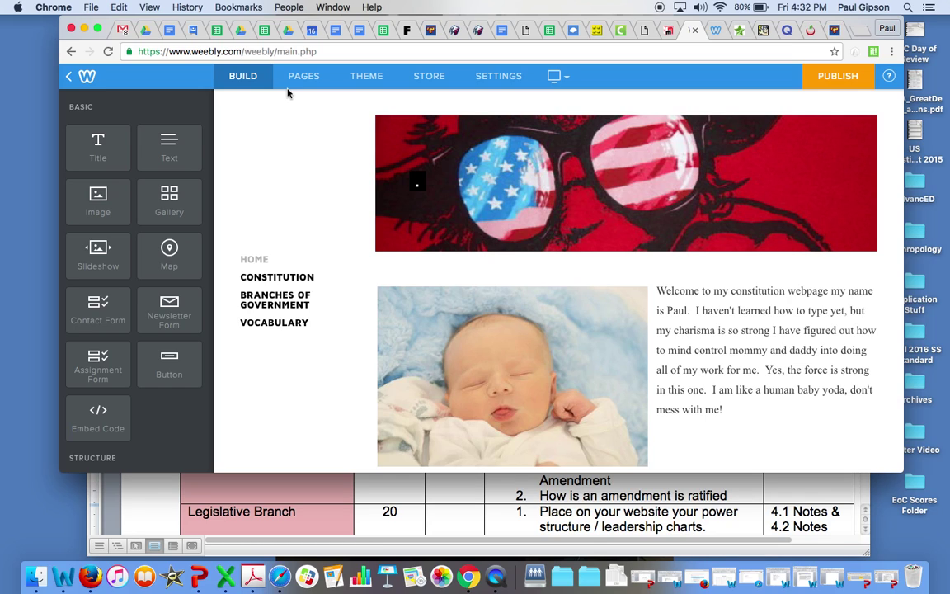
{"action": "left_click", "coordinate": [360, 78]}
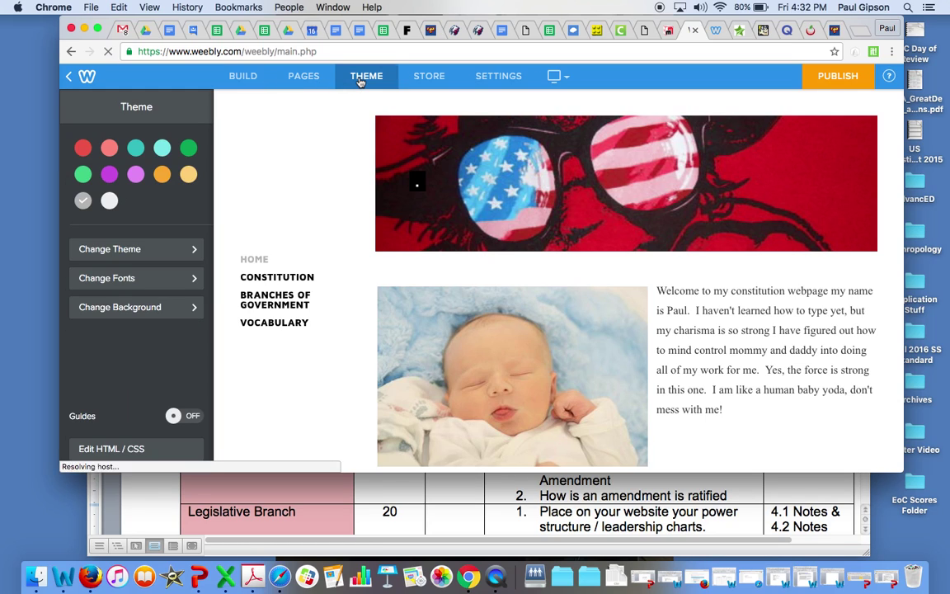
{"action": "left_click", "coordinate": [190, 255]}
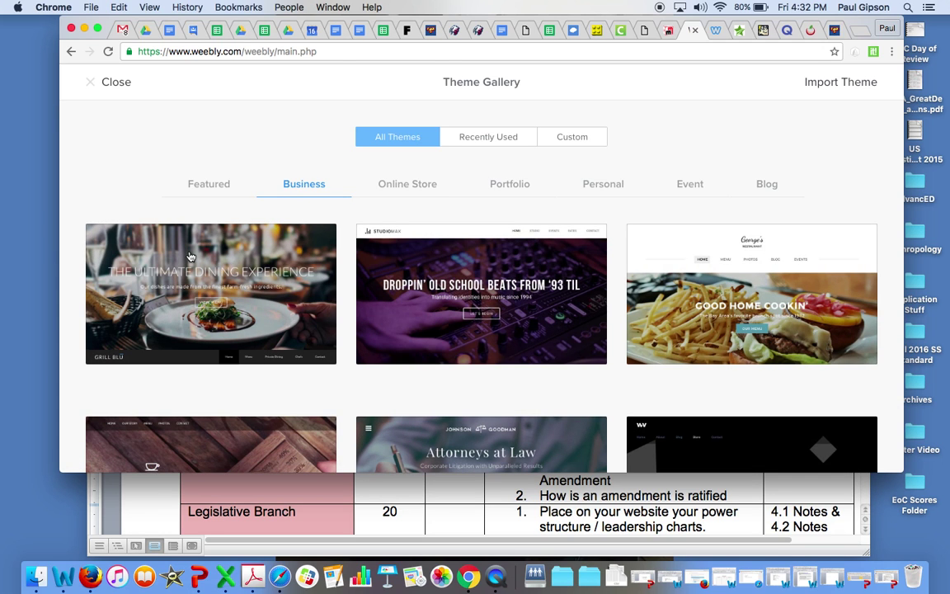
Browse the Business themes in the gallery and close it without choosing one.
{"action": "scroll", "coordinate": [354, 302], "scroll_direction": "down", "scroll_amount": 2}
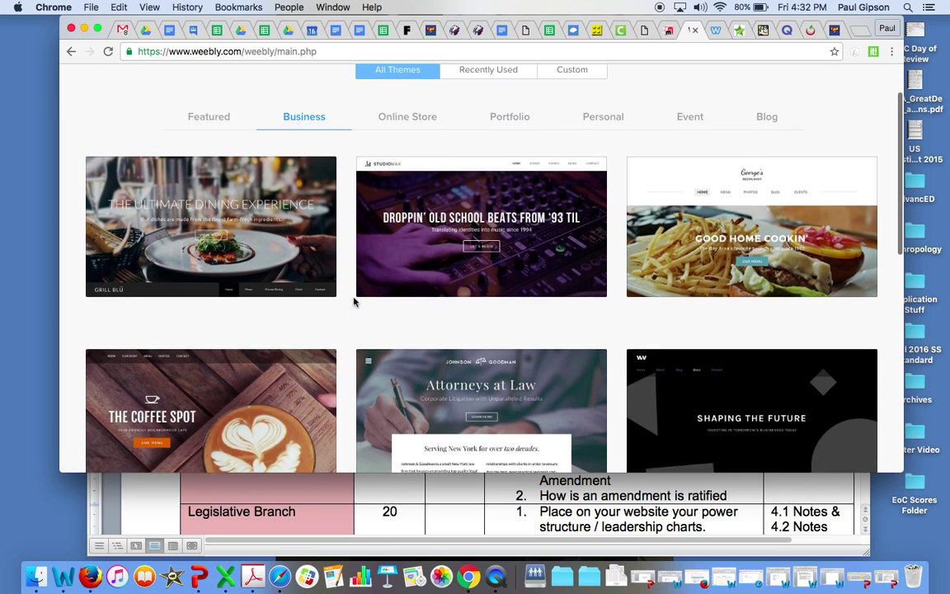
{"action": "scroll", "coordinate": [354, 302], "scroll_direction": "down", "scroll_amount": 10}
{"action": "scroll", "coordinate": [353, 302], "scroll_direction": "down", "scroll_amount": 2}
{"action": "scroll", "coordinate": [354, 302], "scroll_direction": "up", "scroll_amount": 2}
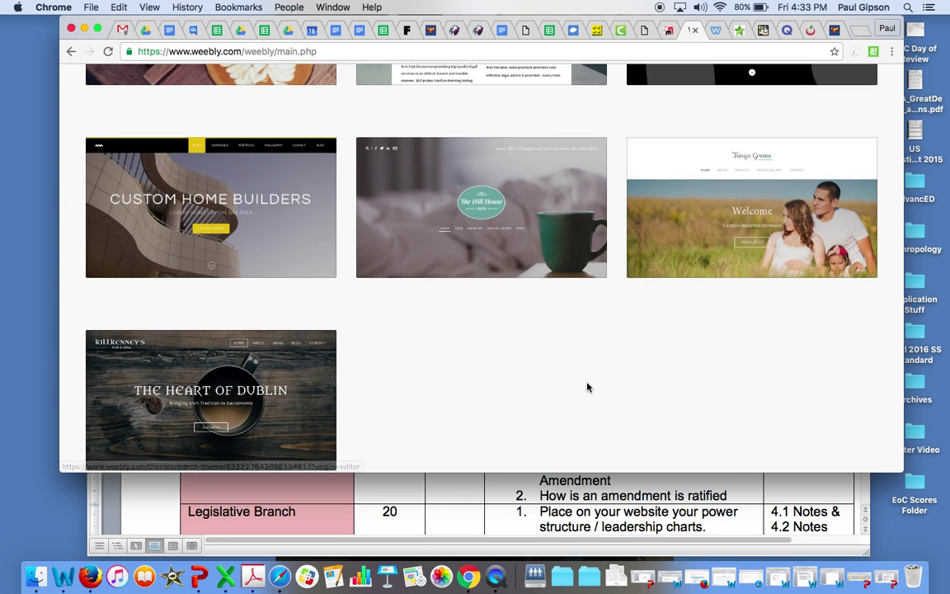
{"action": "scroll", "coordinate": [587, 386], "scroll_direction": "up", "scroll_amount": 15}
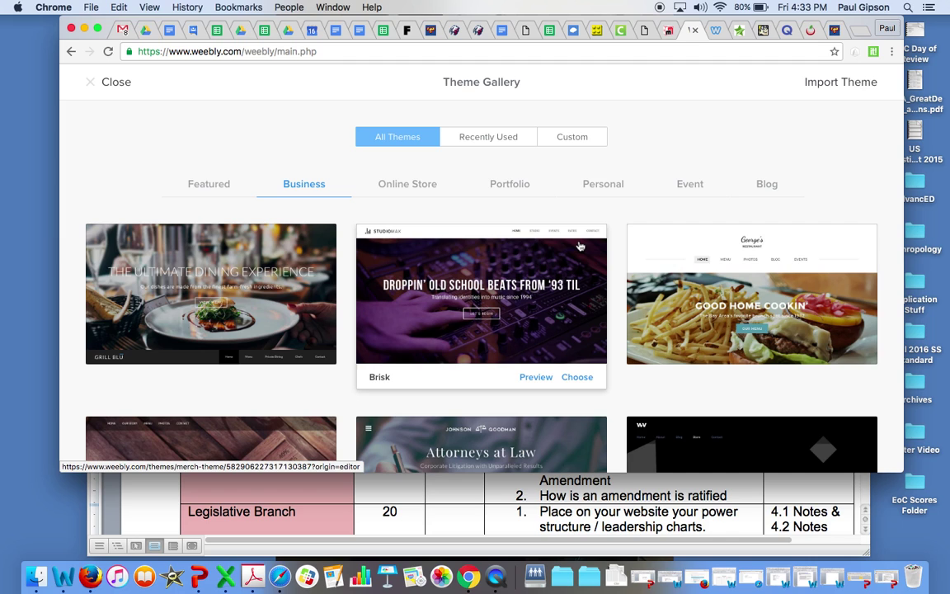
{"action": "scroll", "coordinate": [580, 246], "scroll_direction": "down", "scroll_amount": 5}
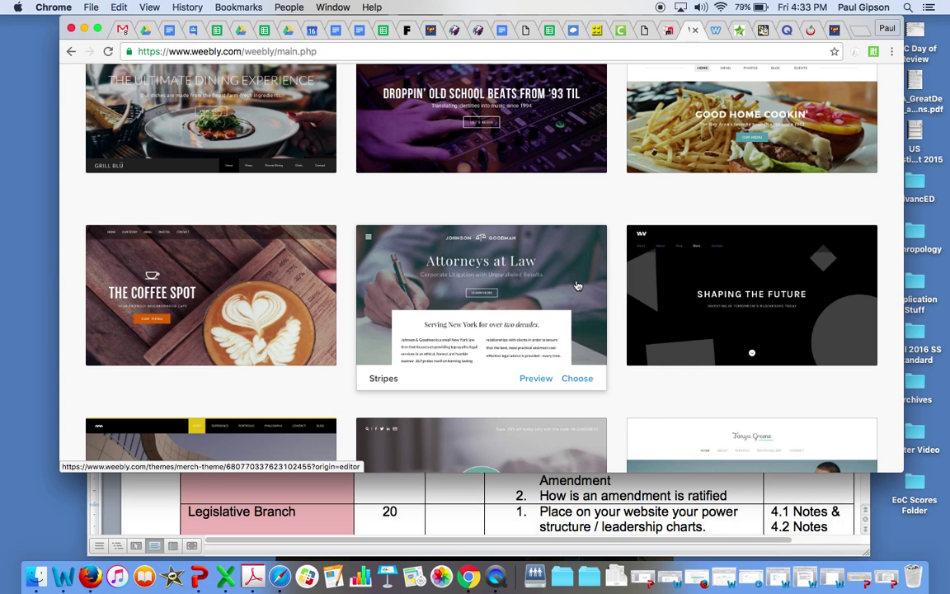
{"action": "scroll", "coordinate": [577, 286], "scroll_direction": "up", "scroll_amount": 5}
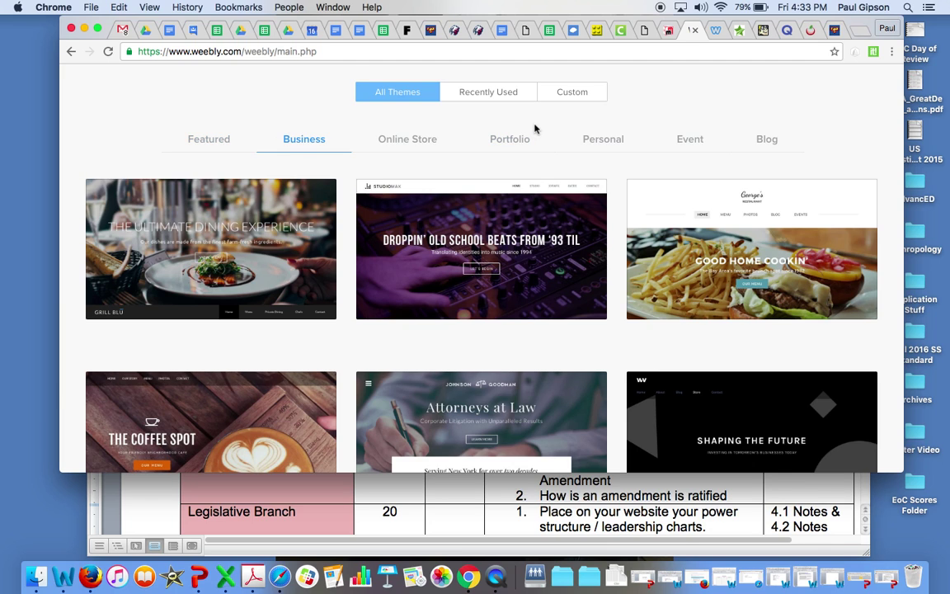
{"action": "scroll", "coordinate": [233, 111], "scroll_direction": "down", "scroll_amount": 5}
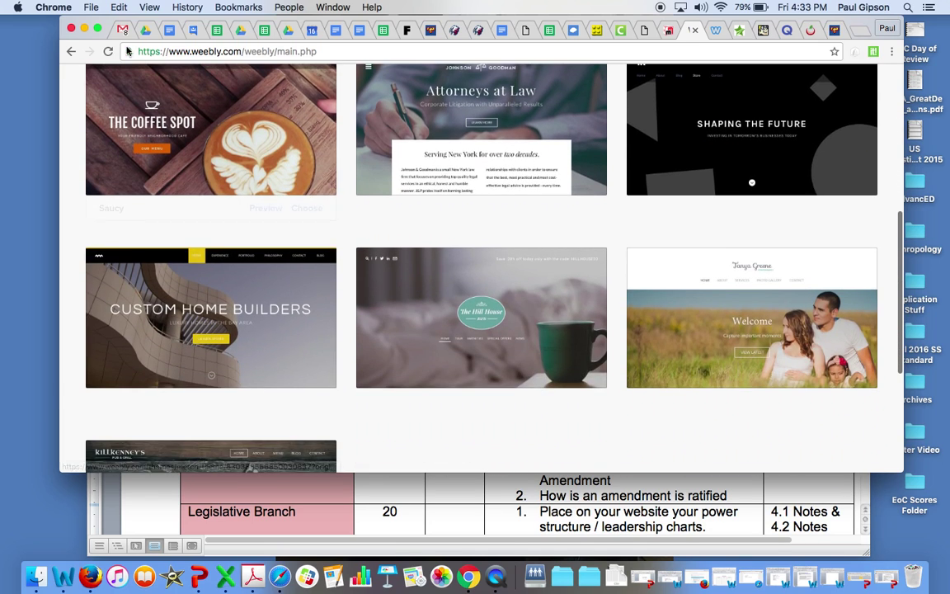
{"action": "left_click", "coordinate": [71, 52]}
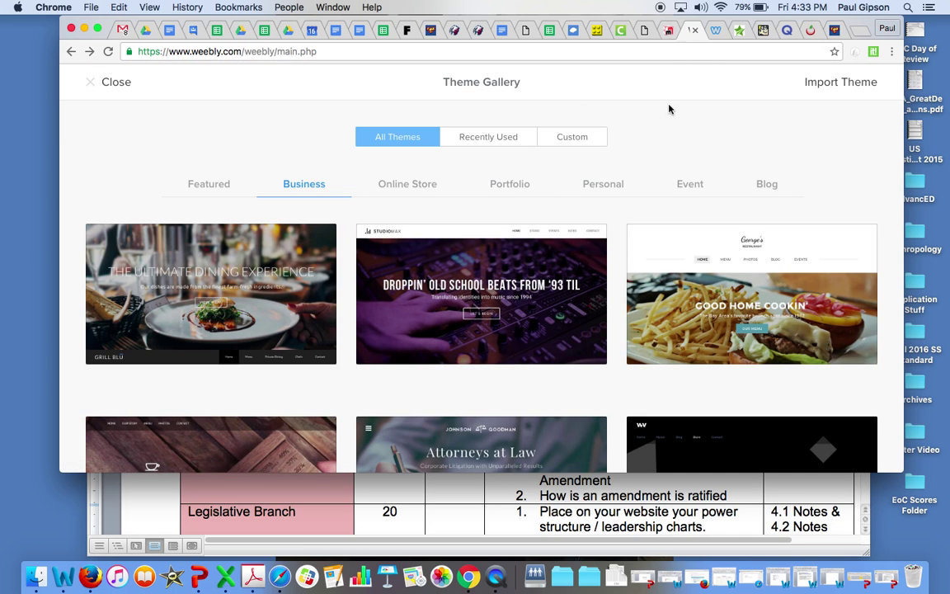
{"action": "left_click", "coordinate": [91, 84]}
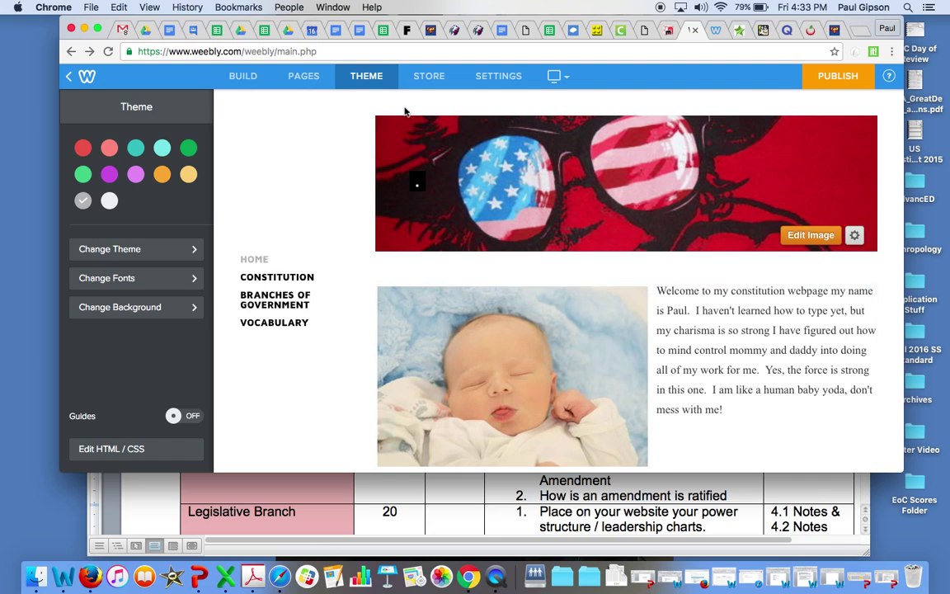
View the published sample site's Home page and highlight its web address, jayhawksdrool.weebly.com.
{"action": "left_click", "coordinate": [714, 32]}
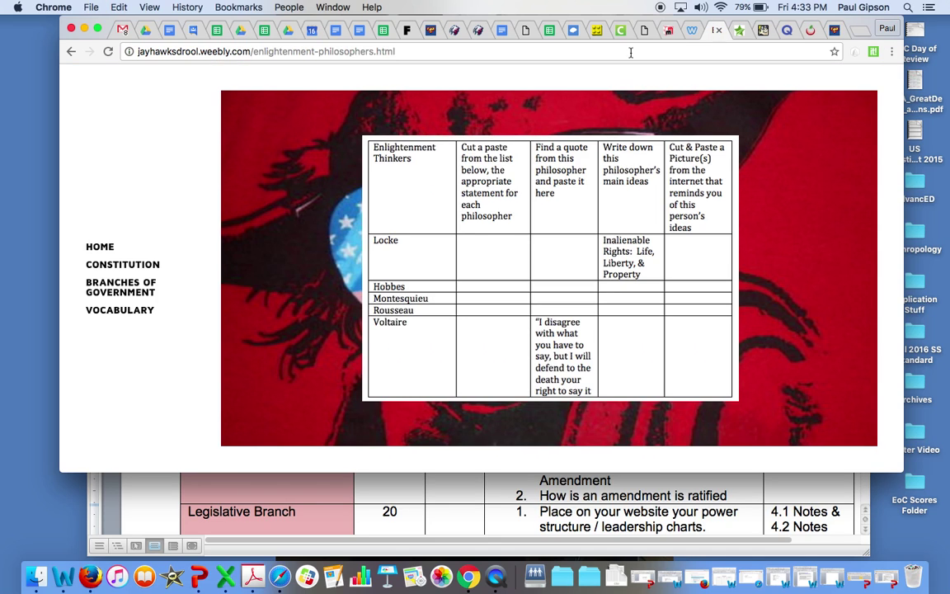
{"action": "left_click", "coordinate": [95, 246]}
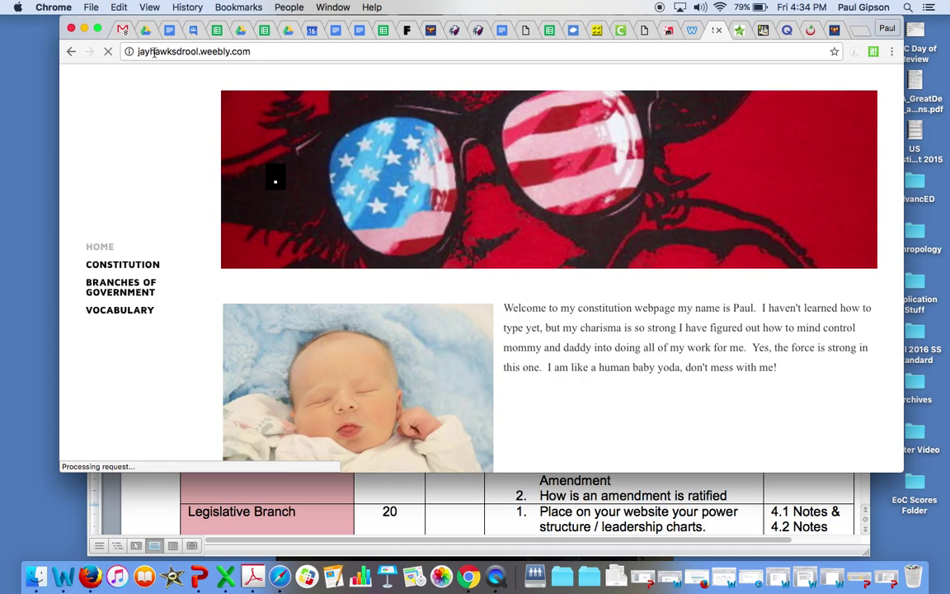
{"action": "left_click", "coordinate": [153, 51]}
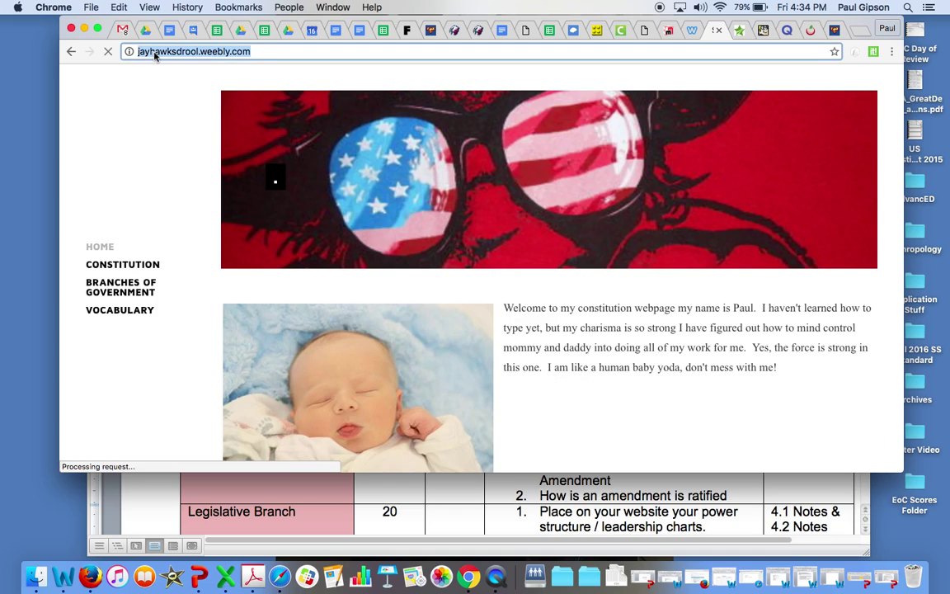
{"action": "left_click", "coordinate": [280, 49]}
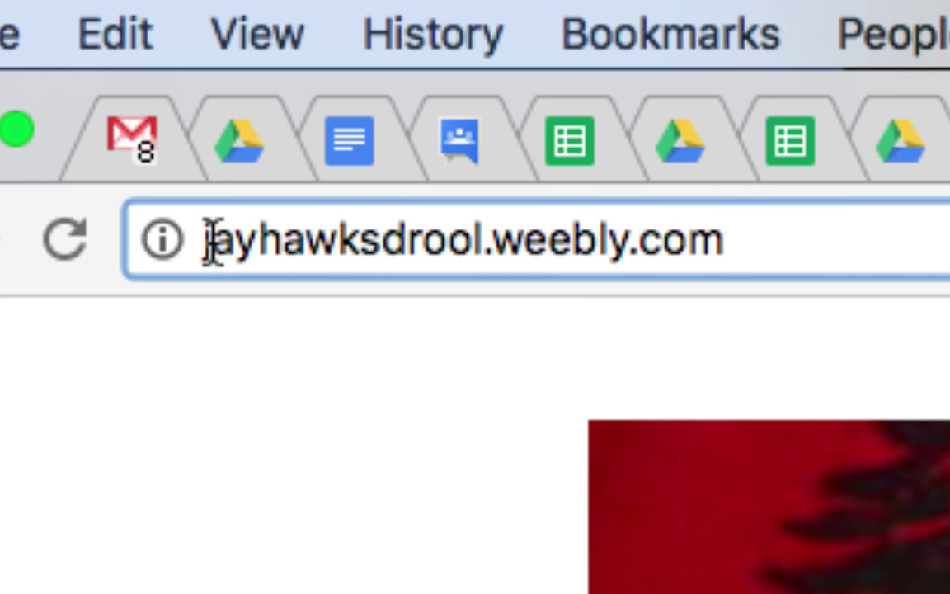
{"action": "left_click_drag", "start_coordinate": [208, 241], "coordinate": [728, 241]}
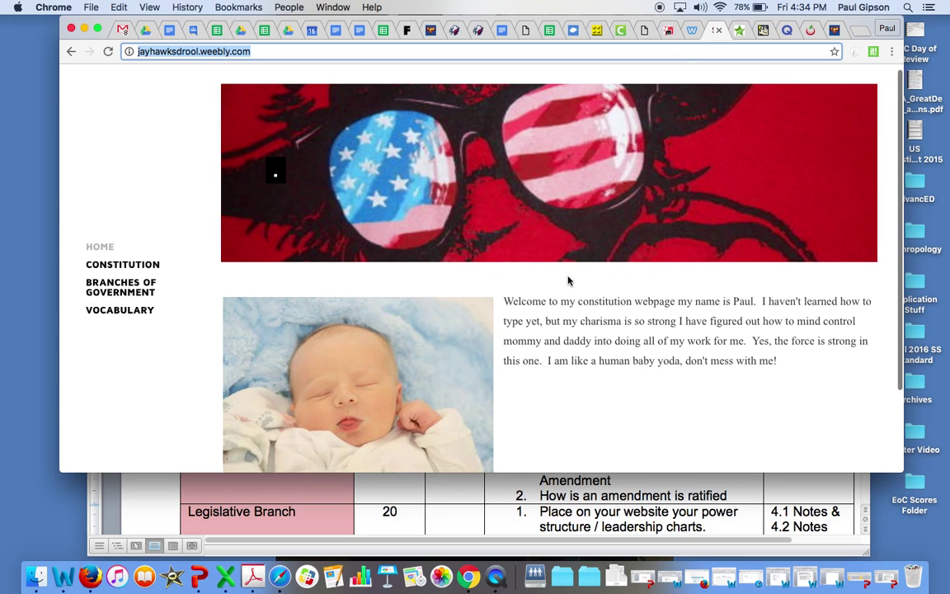
{"action": "scroll", "coordinate": [568, 278], "scroll_direction": "down", "scroll_amount": 3}
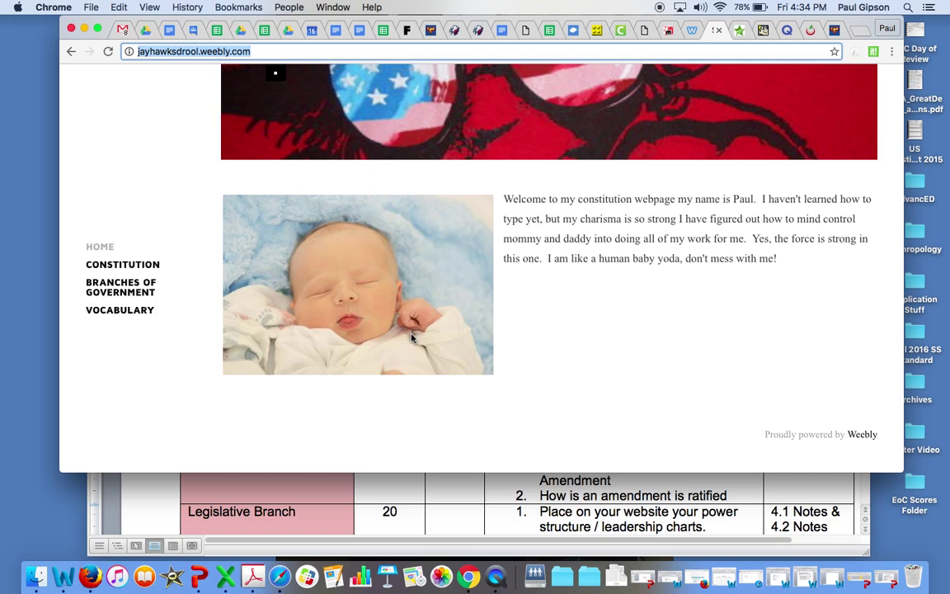
Compare the Weebly editor's web address with the published sample site's address, ending back in the editor.
{"action": "left_click", "coordinate": [690, 33]}
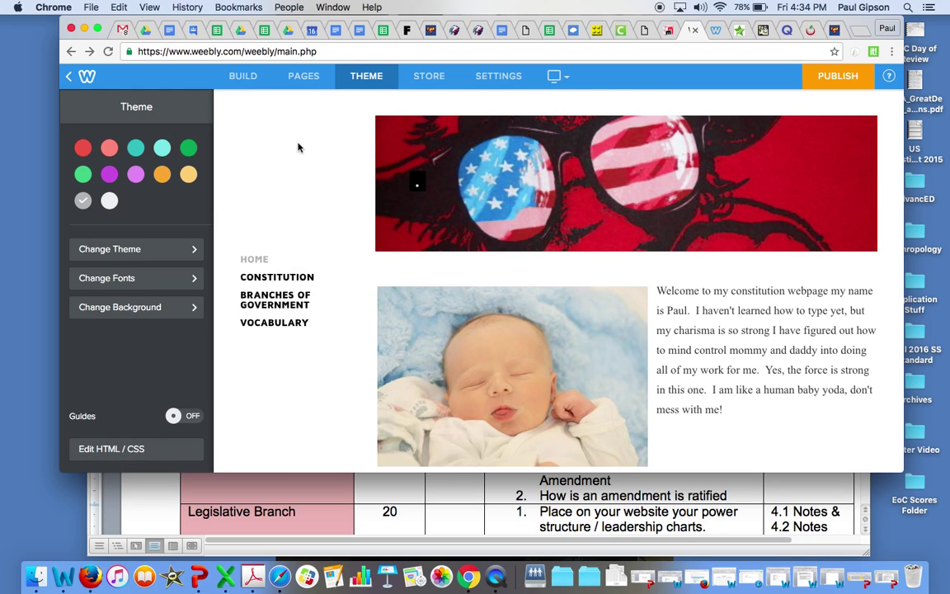
{"action": "left_click", "coordinate": [220, 53]}
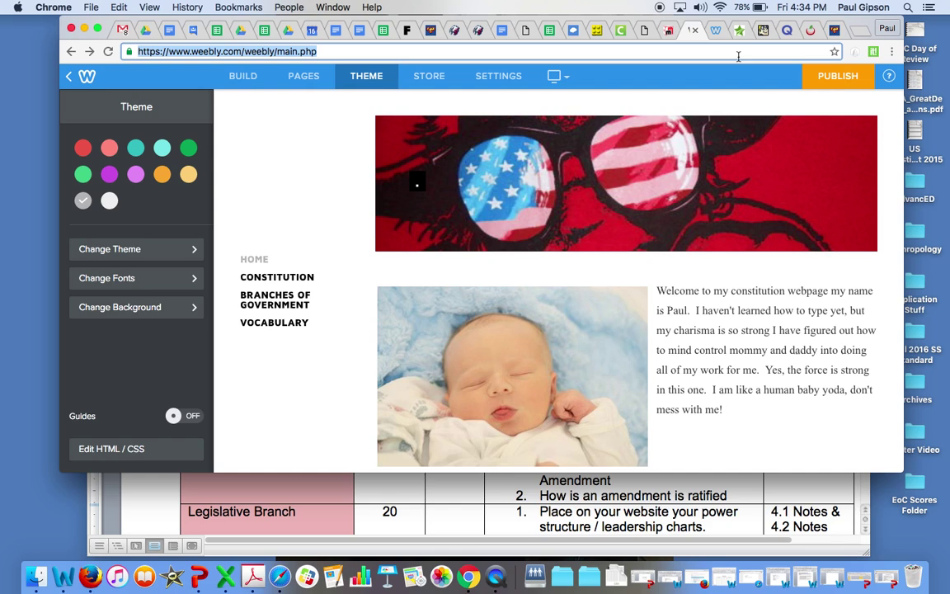
{"action": "left_click", "coordinate": [710, 31]}
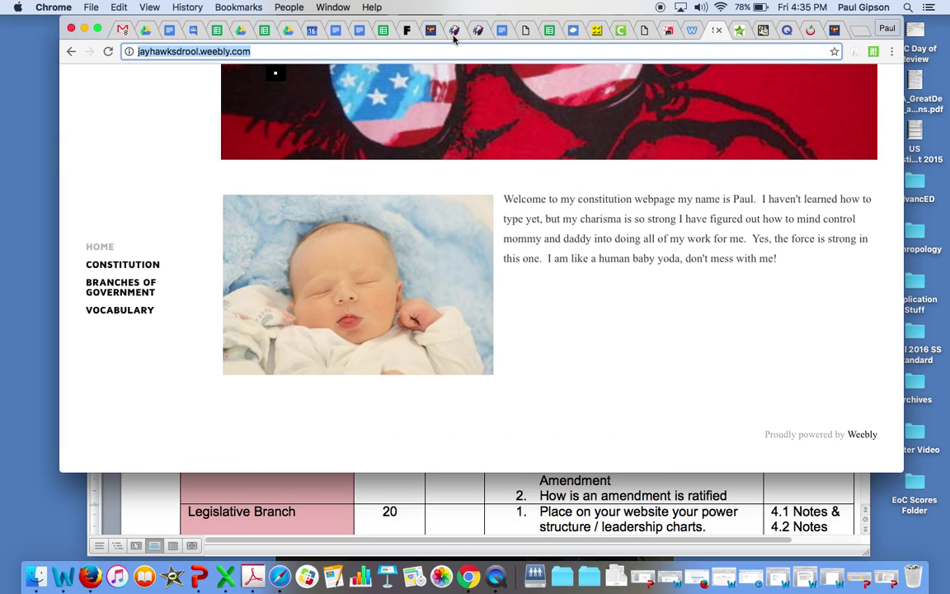
{"action": "left_click", "coordinate": [691, 33]}
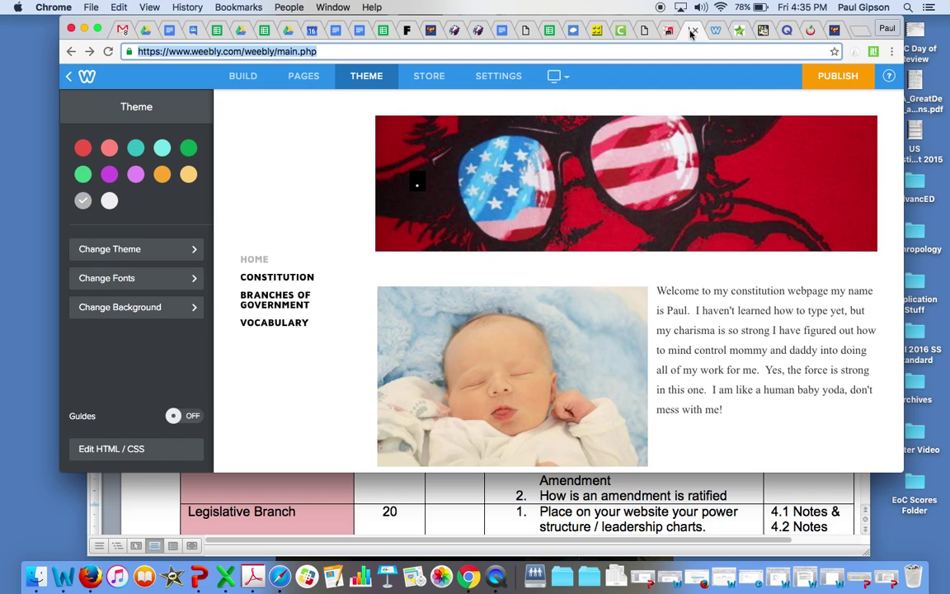
Switch the site editor to Build mode and enlarge the browser window to show the bottom of the Home page.
{"action": "left_click", "coordinate": [244, 79]}
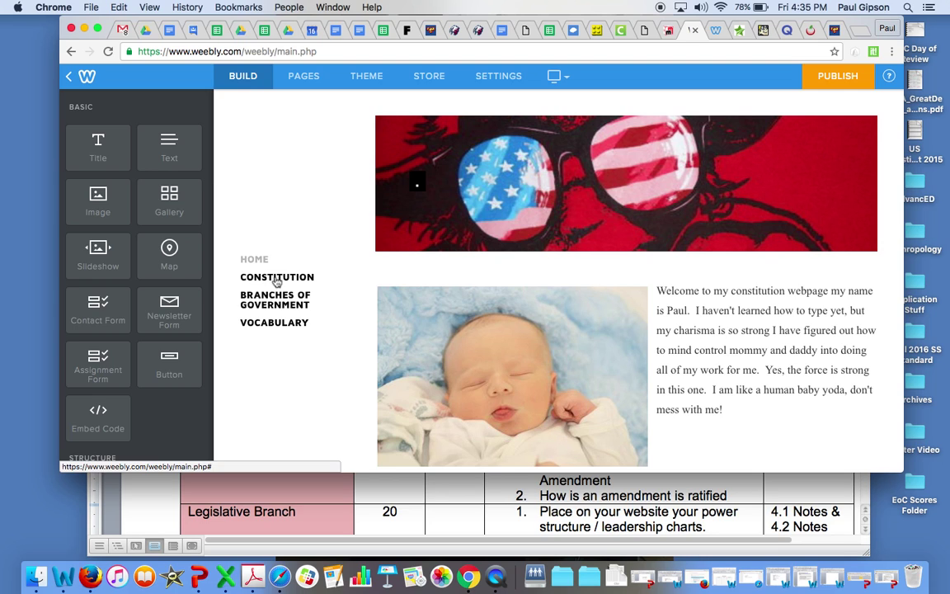
{"action": "left_click_drag", "start_coordinate": [61, 475], "coordinate": [33, 509]}
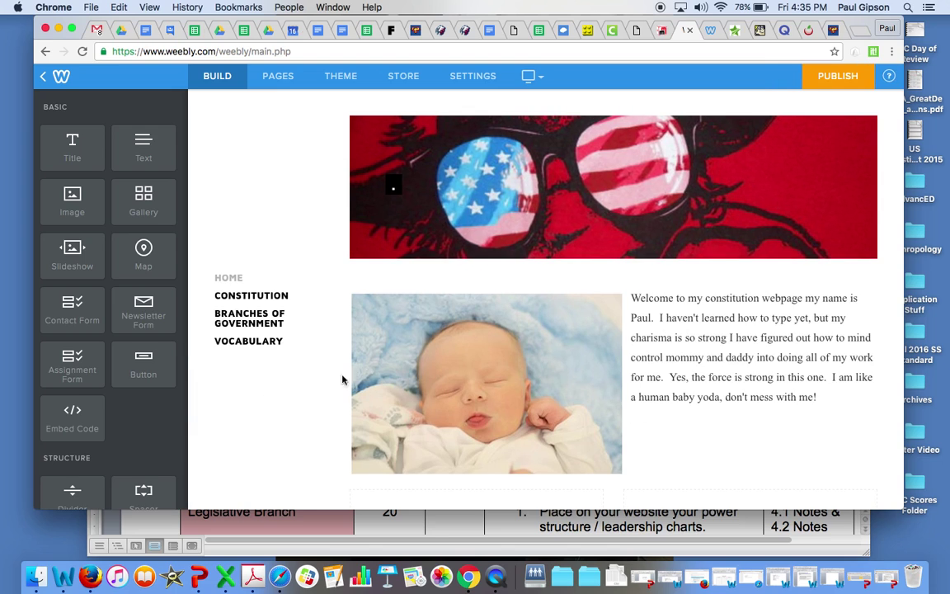
{"action": "scroll", "coordinate": [534, 365], "scroll_direction": "down", "scroll_amount": 2}
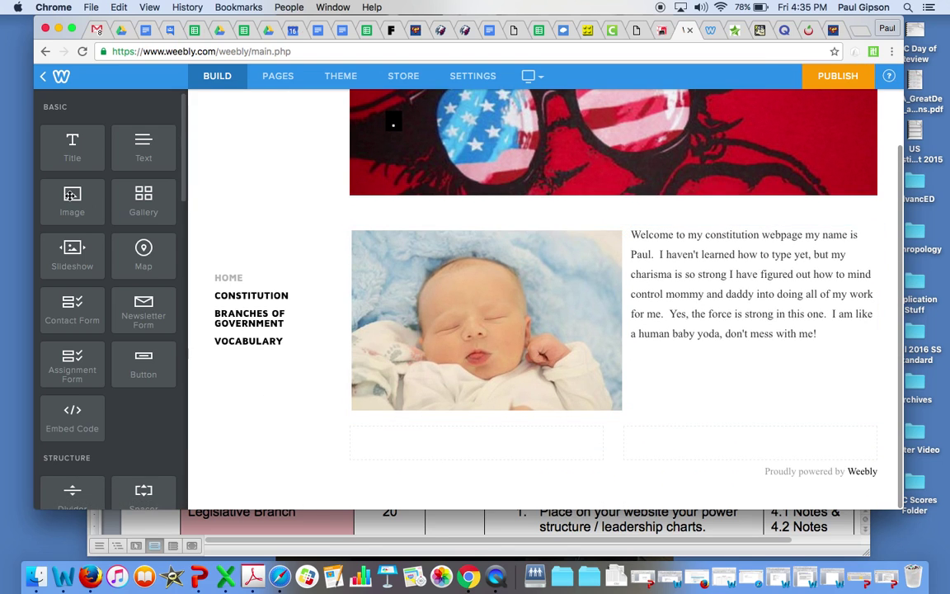
Add an Image element below the welcome section and choose Image URL as its source.
{"action": "left_click_drag", "start_coordinate": [106, 212], "coordinate": [447, 427]}
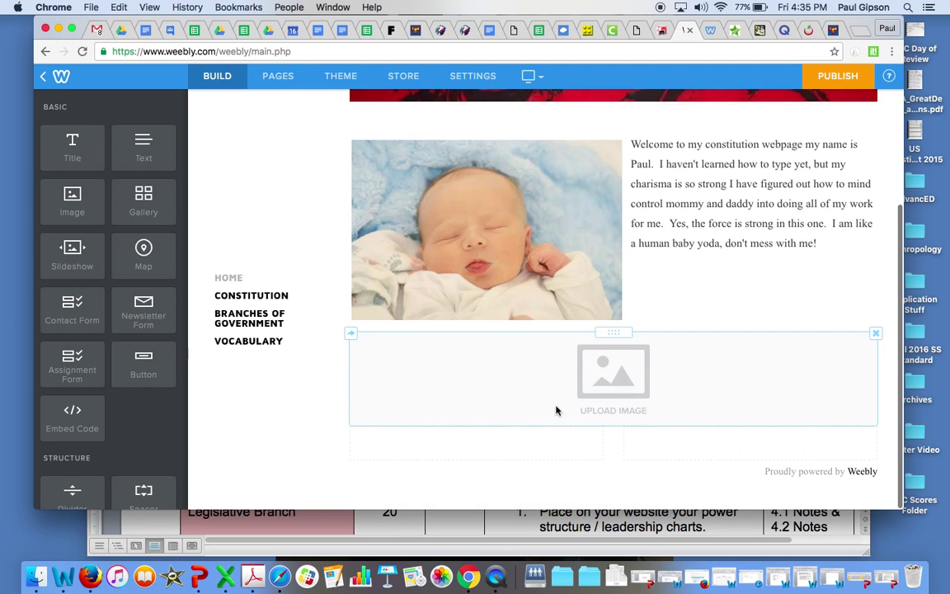
{"action": "left_click", "coordinate": [608, 378]}
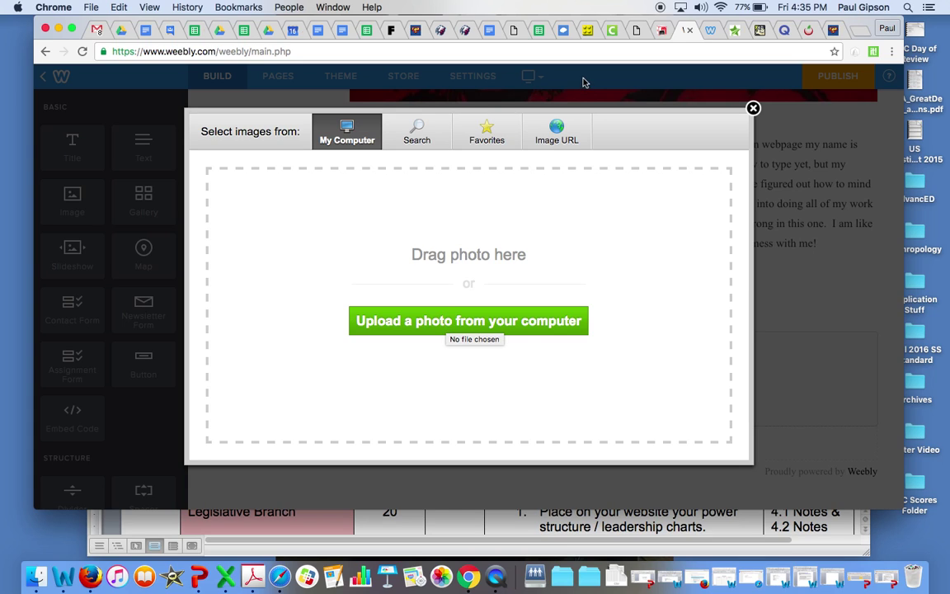
{"action": "left_click", "coordinate": [553, 141]}
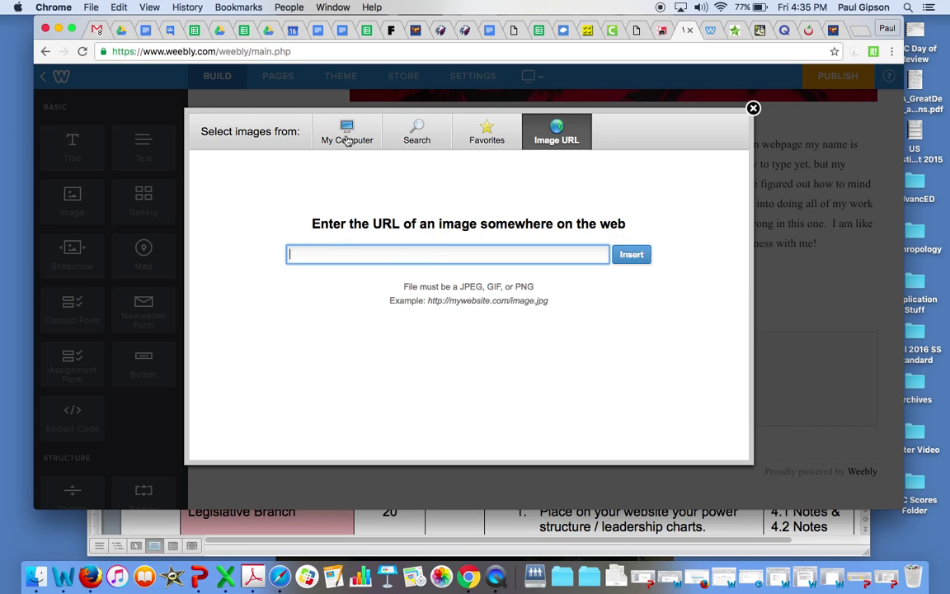
{"action": "left_click", "coordinate": [314, 128]}
{"action": "left_click", "coordinate": [537, 140]}
Search Google Images in a new browser tab for "Abraham Lincoln riding a bear".
{"action": "left_click", "coordinate": [855, 30]}
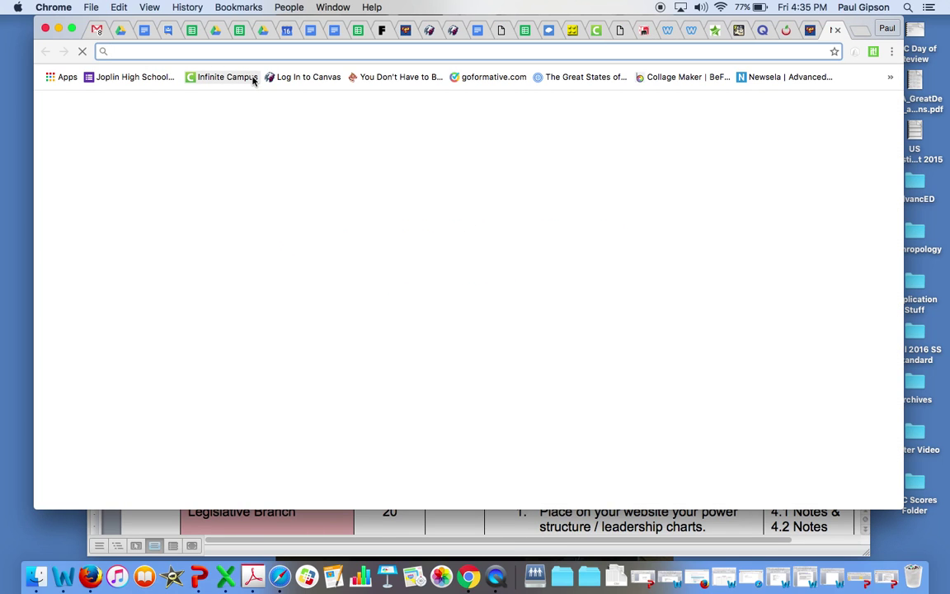
{"action": "type", "text": "wwww."}
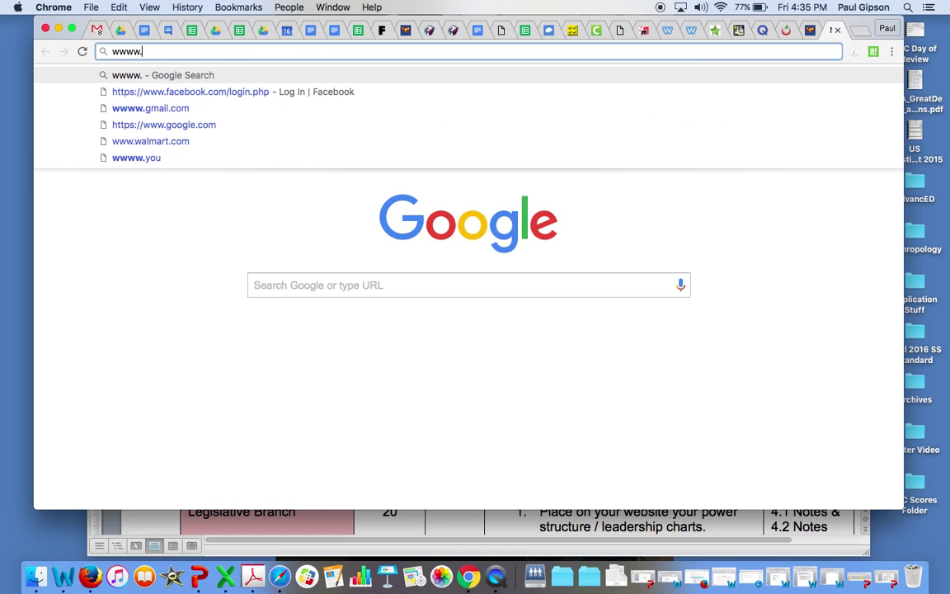
{"action": "key", "text": "BackSpace"}
{"action": "key", "text": "BackSpace"}
{"action": "left_click", "coordinate": [283, 287]}
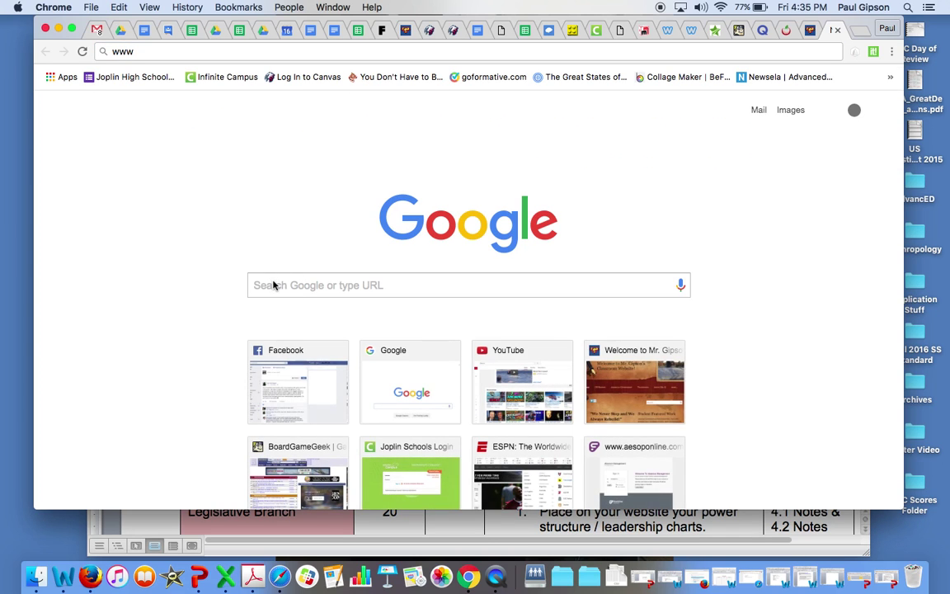
{"action": "left_click", "coordinate": [272, 283]}
{"action": "type", "text": "Abr"}
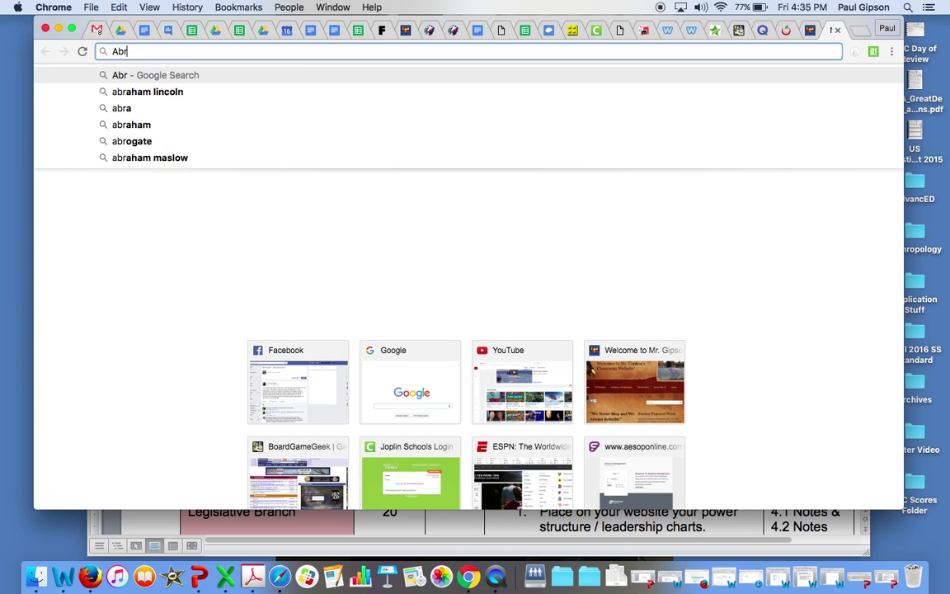
{"action": "type", "text": "aham Lincol"}
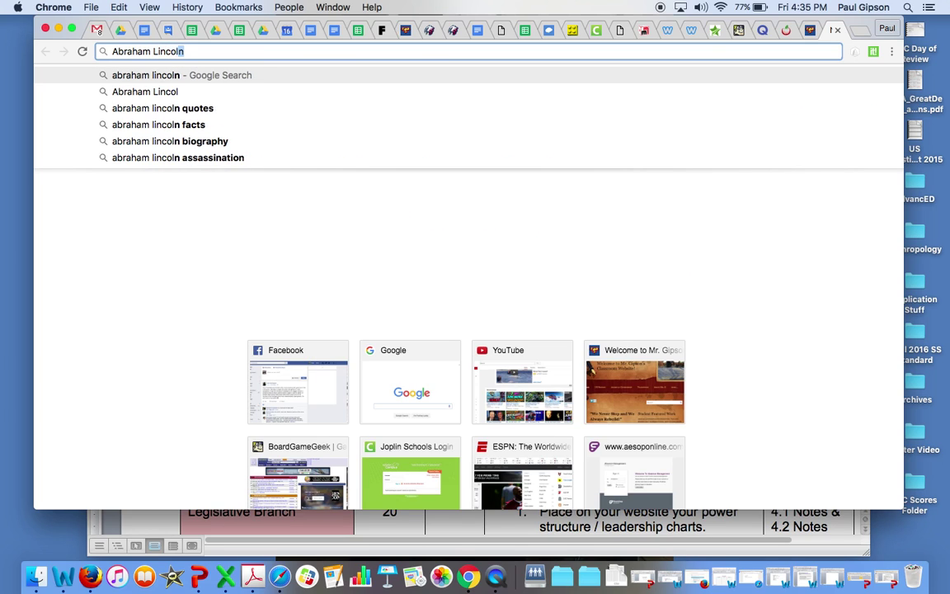
{"action": "type", "text": "n riding a bear"}
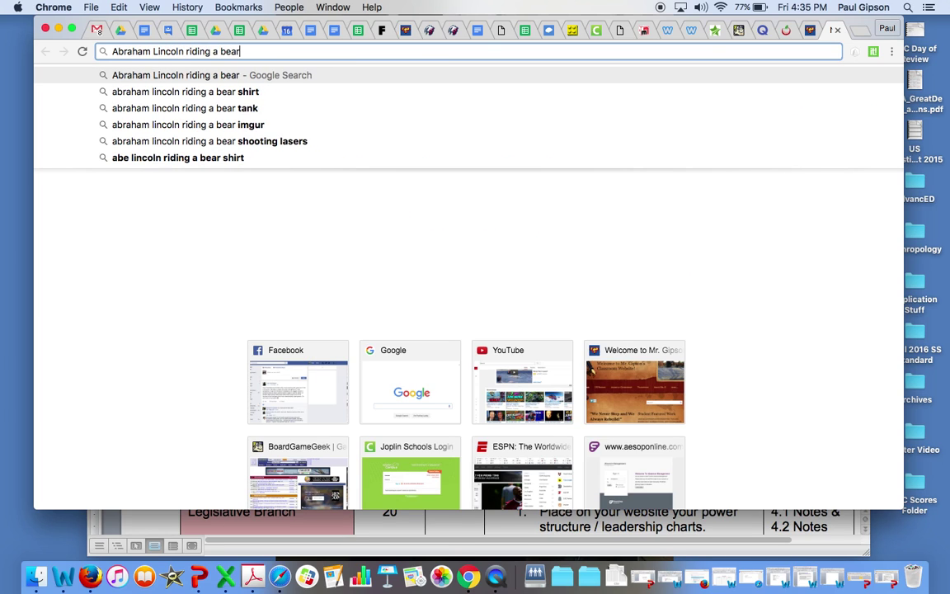
{"action": "key", "text": "Return"}
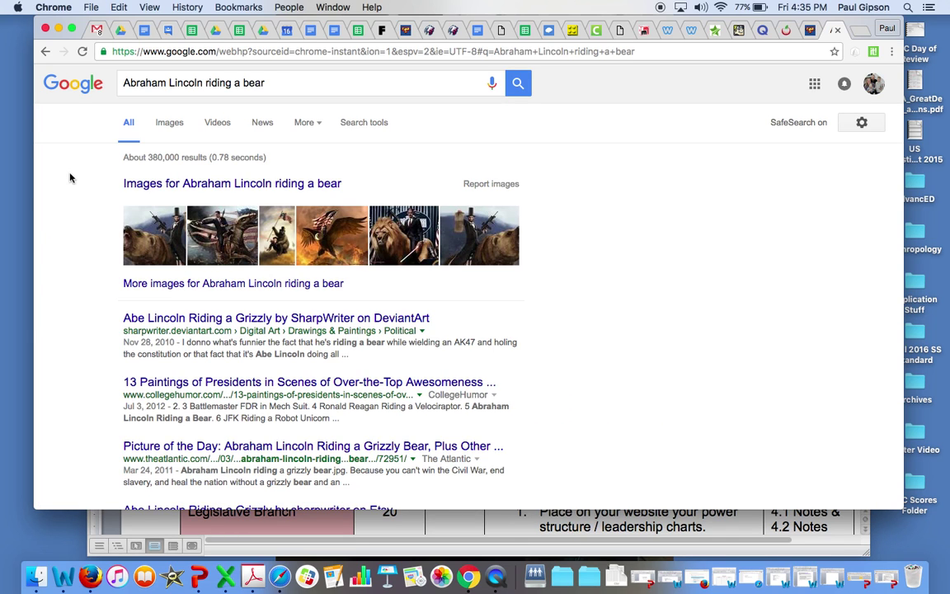
{"action": "left_click", "coordinate": [172, 124]}
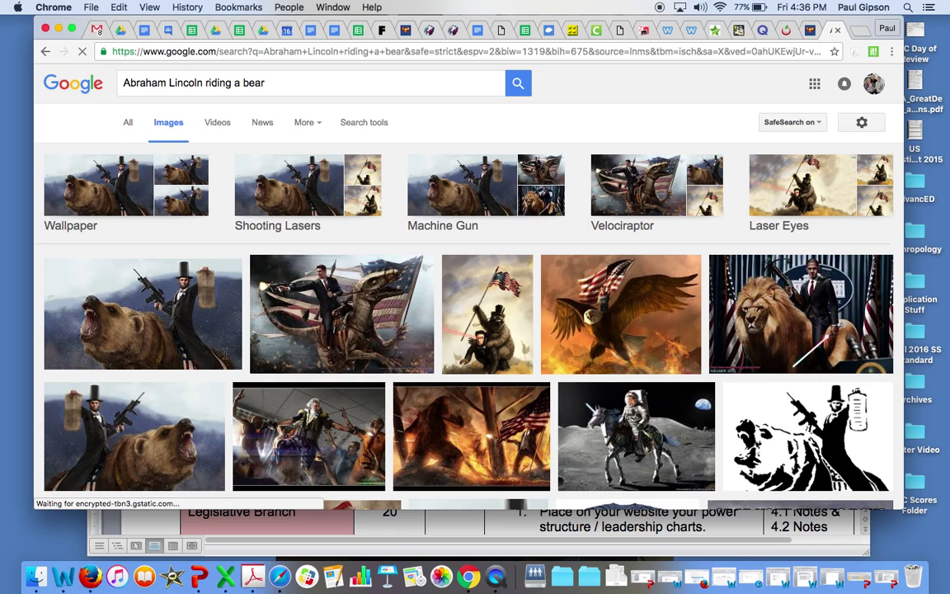
Open the first Lincoln-on-a-bear image result at full size and copy its web address.
{"action": "left_click", "coordinate": [152, 293]}
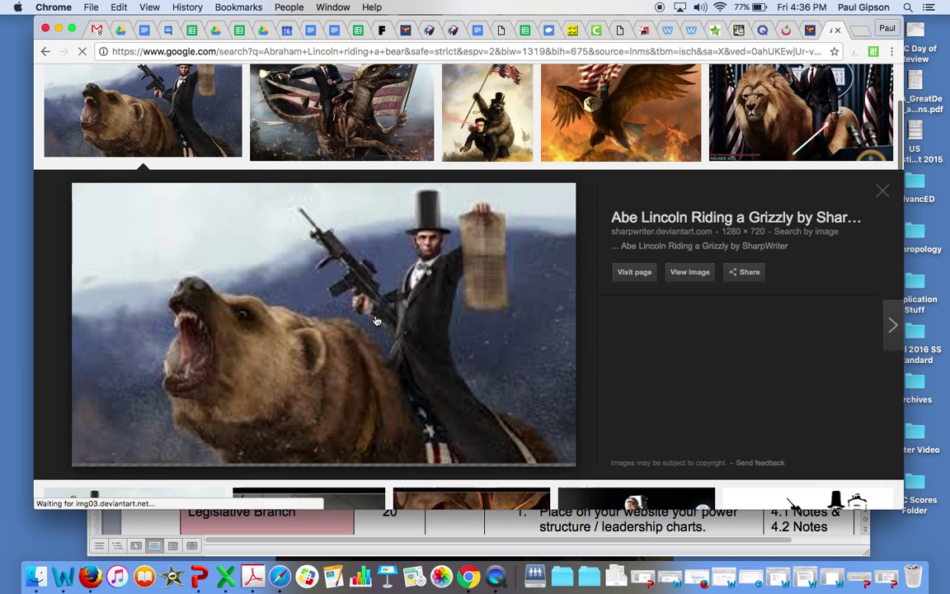
{"action": "left_click", "coordinate": [684, 273]}
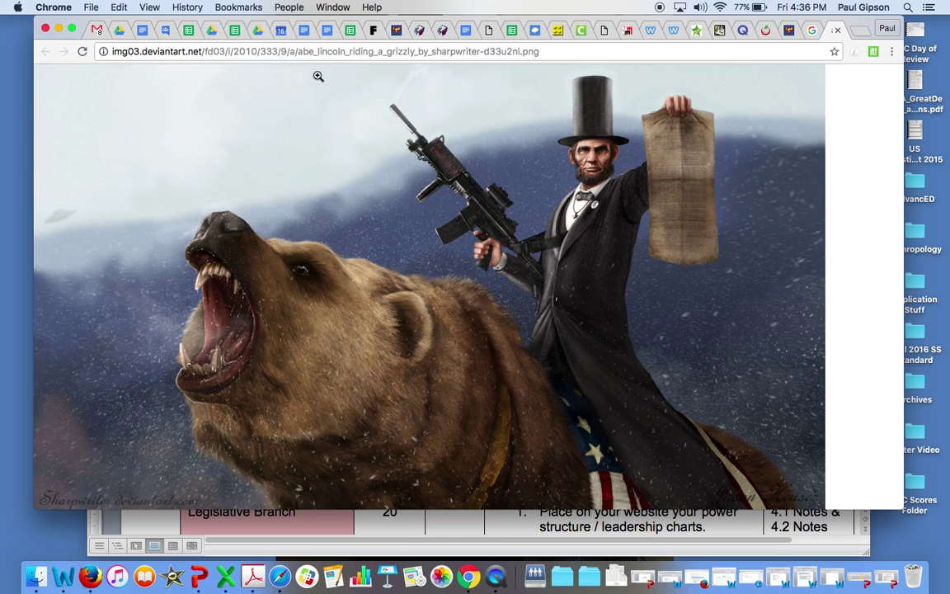
{"action": "left_click", "coordinate": [303, 53]}
{"action": "key", "text": "super+c"}
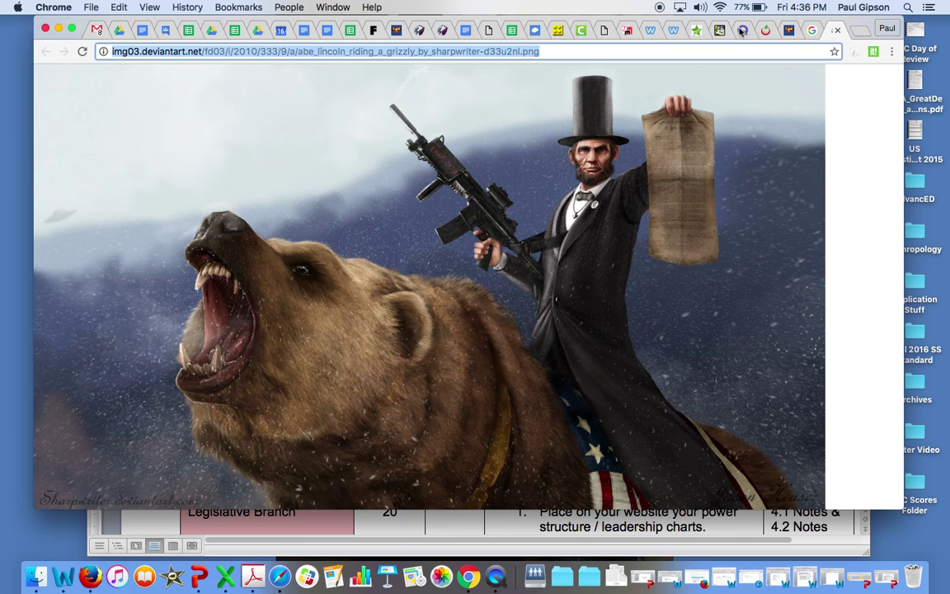
Return to the Weebly editor, insert the image from the copied URL, and check it on the Home page.
{"action": "left_click", "coordinate": [643, 31]}
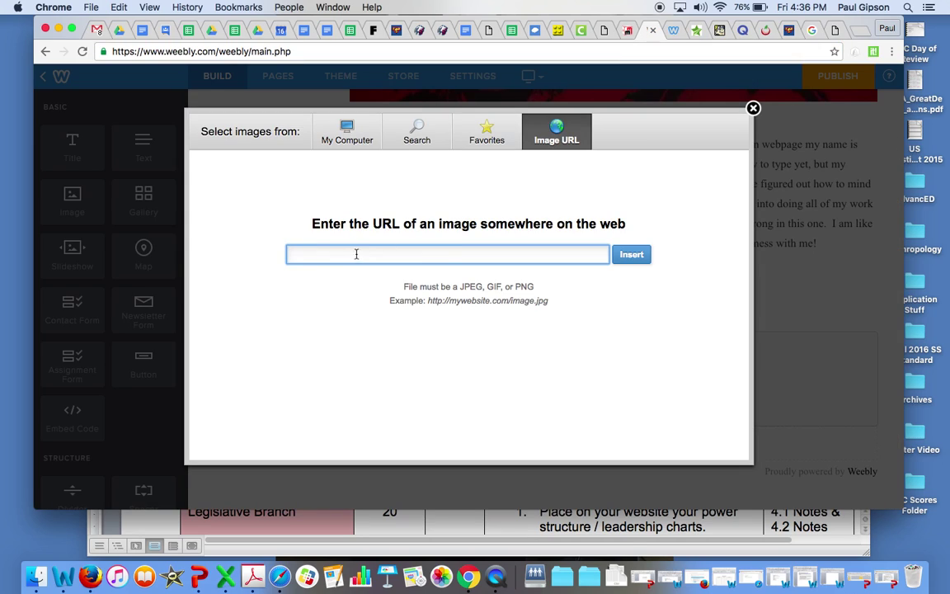
{"action": "key", "text": "super+v"}
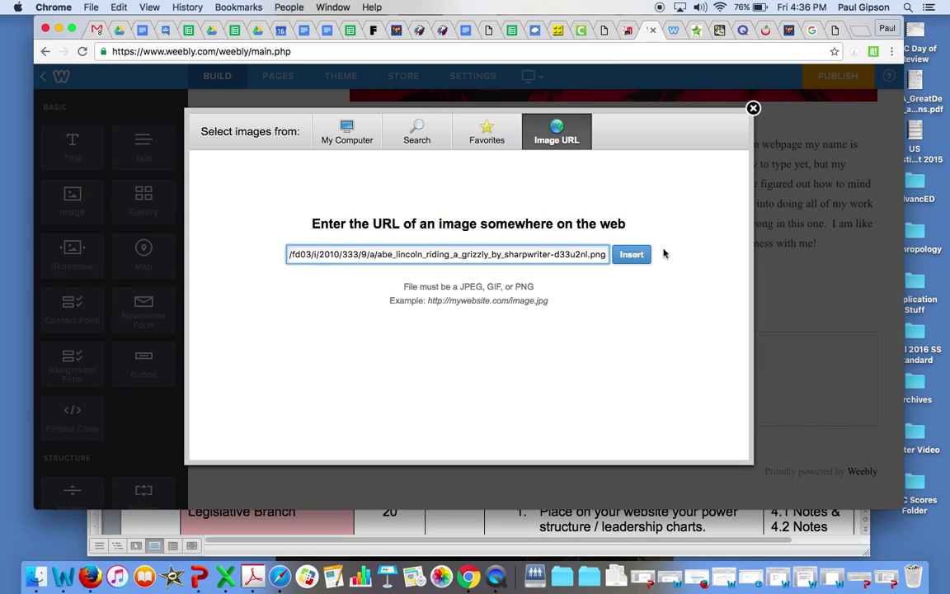
{"action": "left_click", "coordinate": [642, 257]}
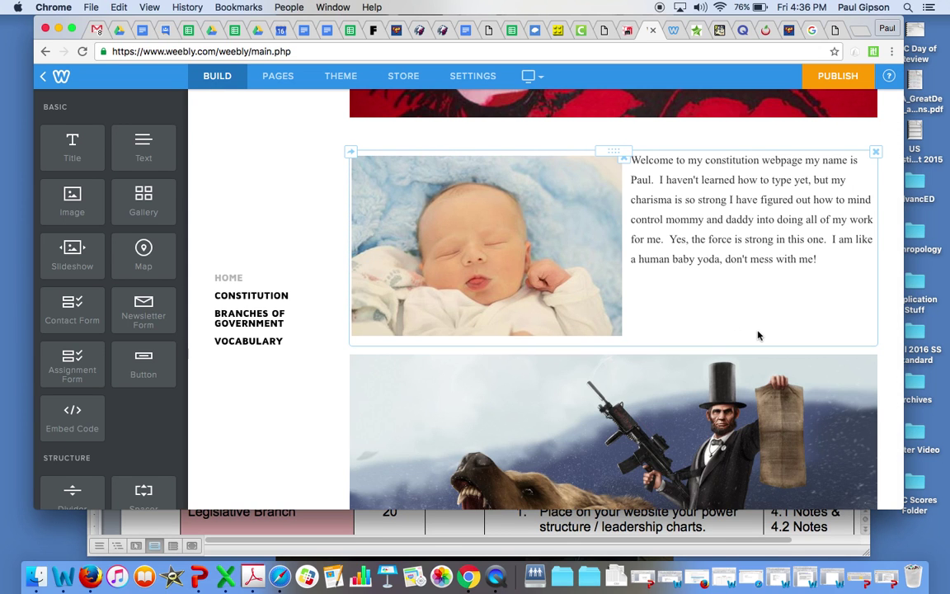
{"action": "scroll", "coordinate": [757, 334], "scroll_direction": "down", "scroll_amount": 5}
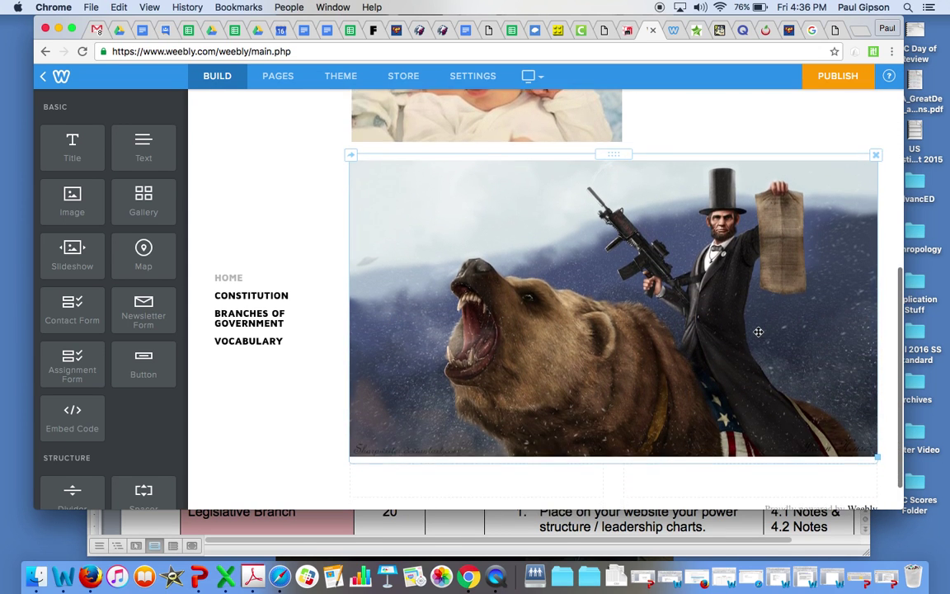
{"action": "scroll", "coordinate": [758, 332], "scroll_direction": "up", "scroll_amount": 3}
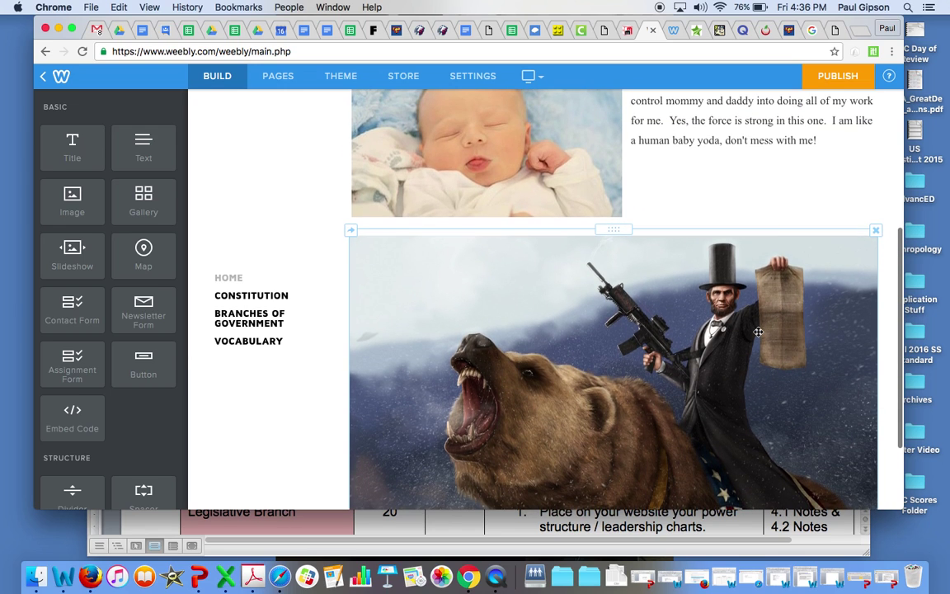
Shrink the inserted Lincoln image to a tiny thumbnail and delete it from the Home page.
{"action": "scroll", "coordinate": [758, 331], "scroll_direction": "down", "scroll_amount": 1}
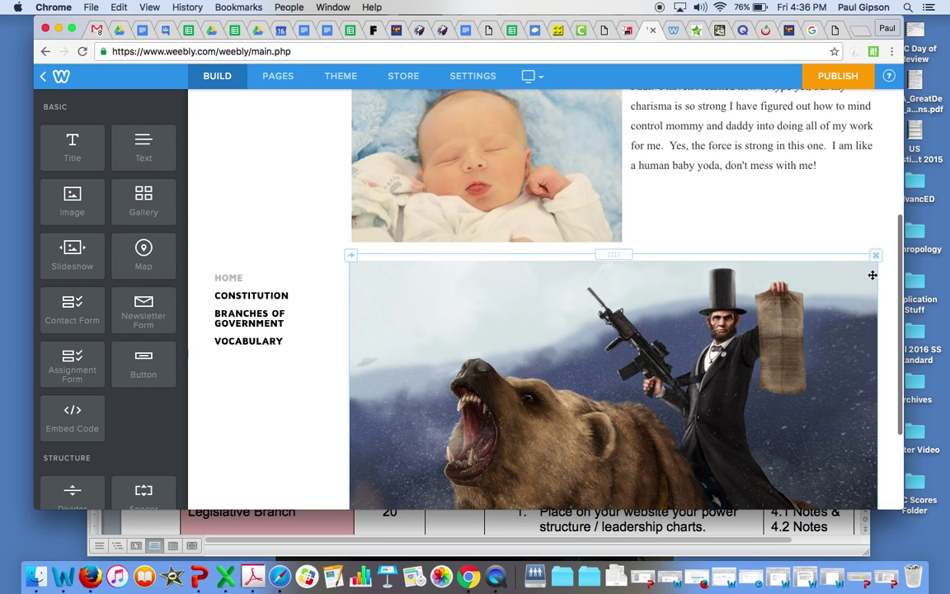
{"action": "scroll", "coordinate": [844, 414], "scroll_direction": "down", "scroll_amount": 3}
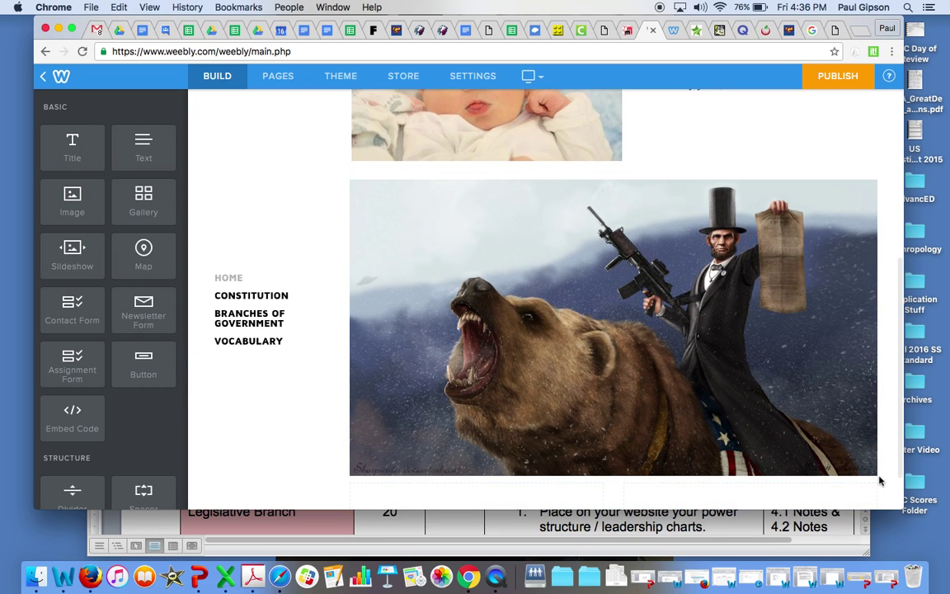
{"action": "left_click_drag", "start_coordinate": [876, 476], "coordinate": [716, 422]}
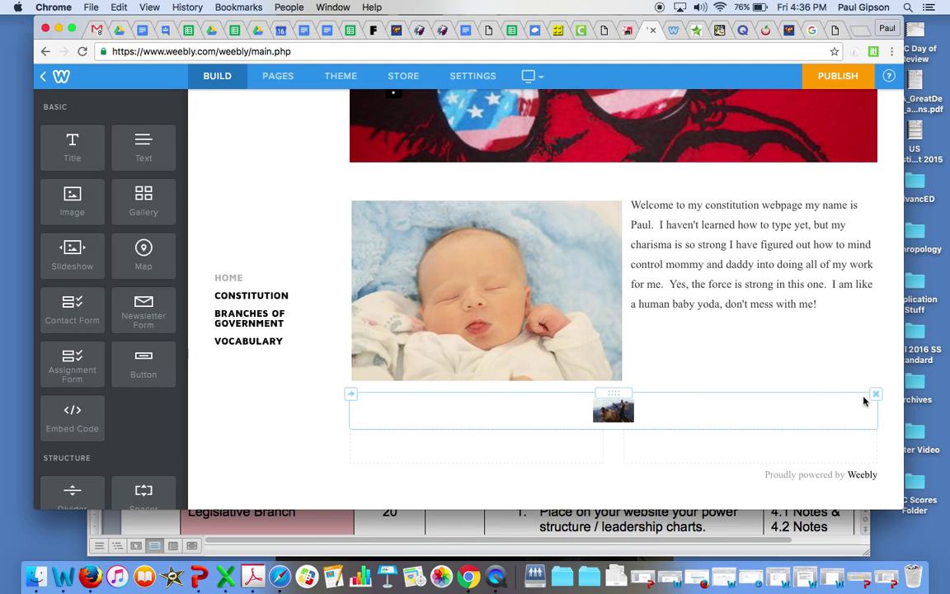
{"action": "left_click", "coordinate": [877, 394]}
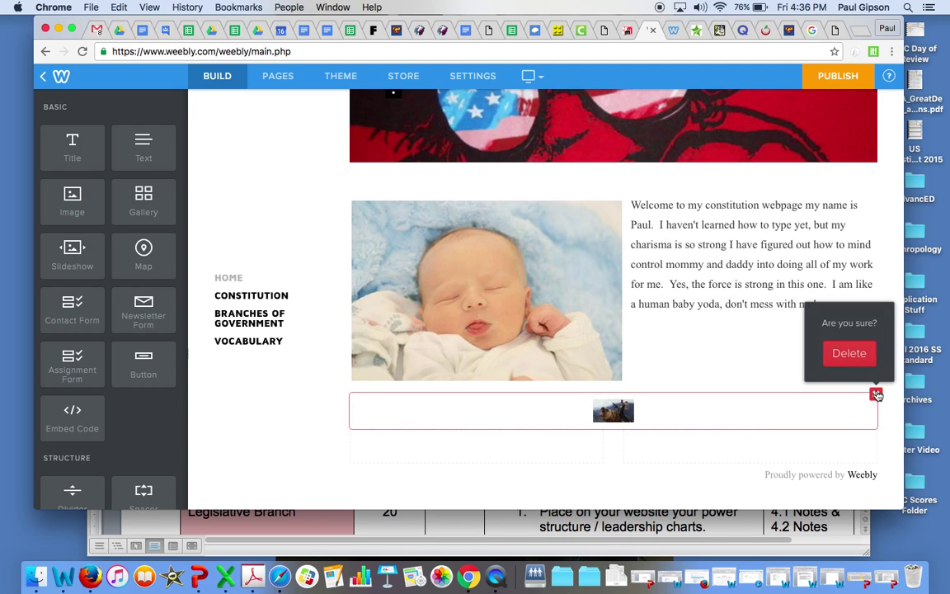
{"action": "left_click", "coordinate": [849, 355]}
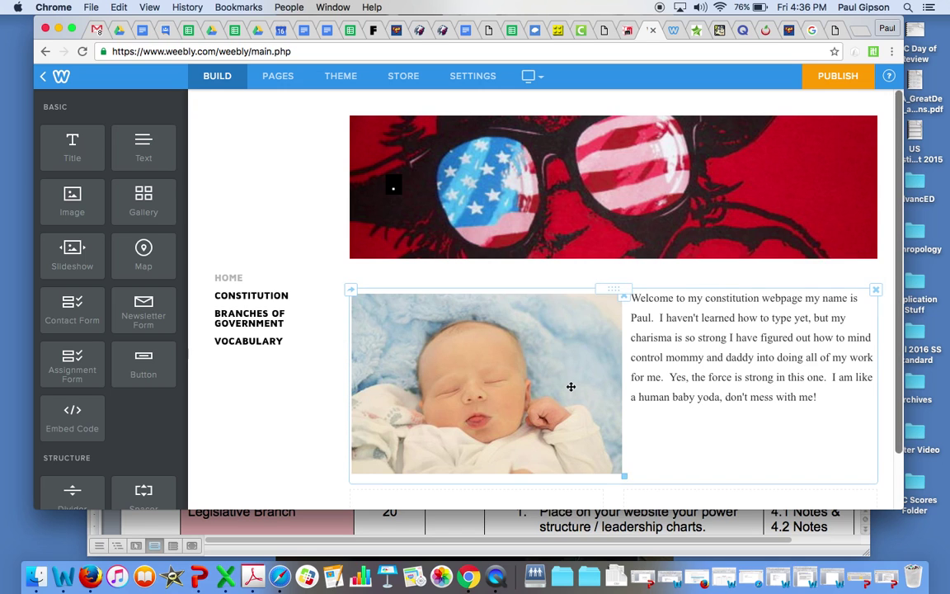
Add a title below the baby photo reading "CAN JAYHAWKS DROOL? DOES A JAYHAWK HAVE A SALIVA GLAND? WHAT EXACTLY IS A JAYHAWK".
{"action": "scroll", "coordinate": [571, 386], "scroll_direction": "down", "scroll_amount": 2}
{"action": "left_click_drag", "start_coordinate": [74, 145], "coordinate": [396, 452]}
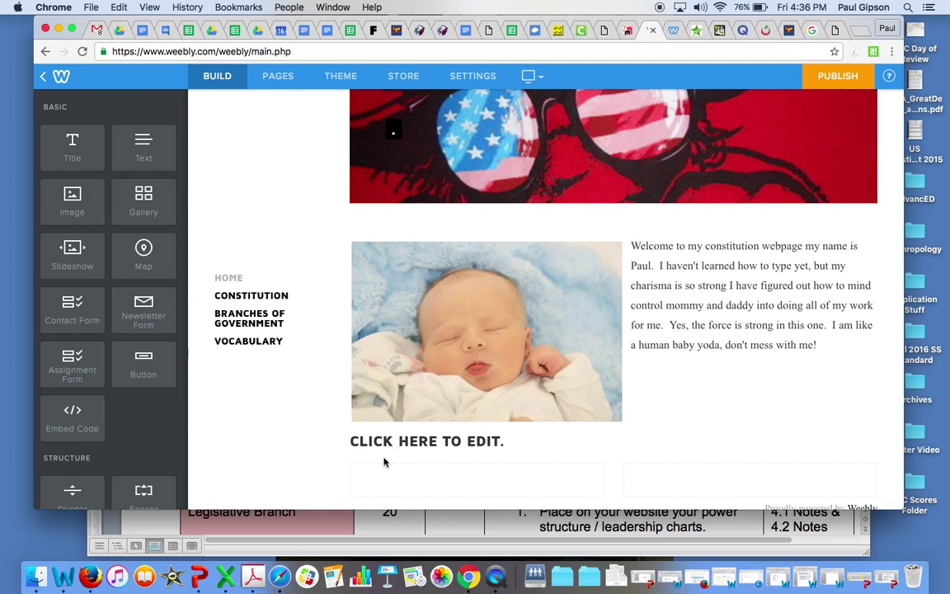
{"action": "left_click", "coordinate": [383, 441]}
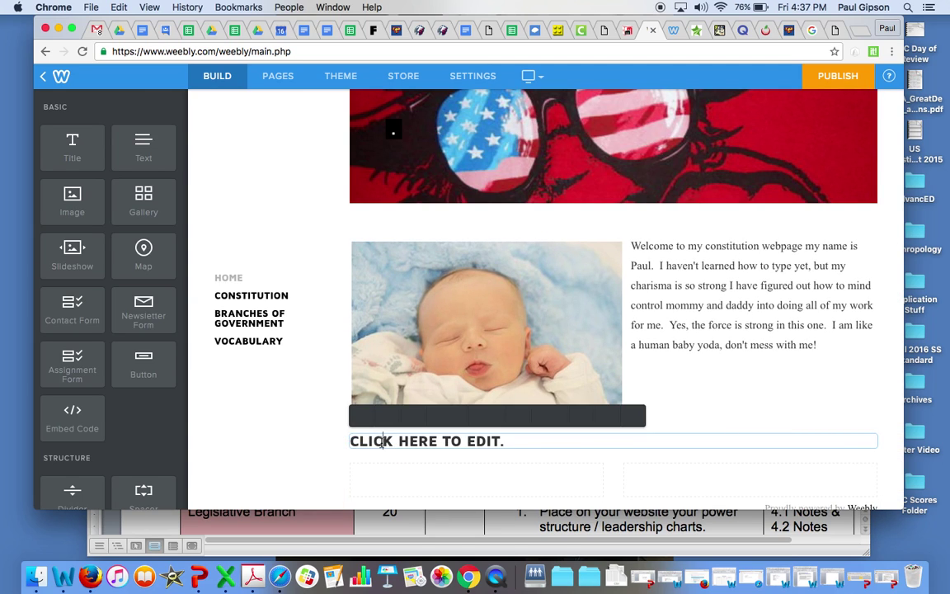
{"action": "type", "text": "CAN J"}
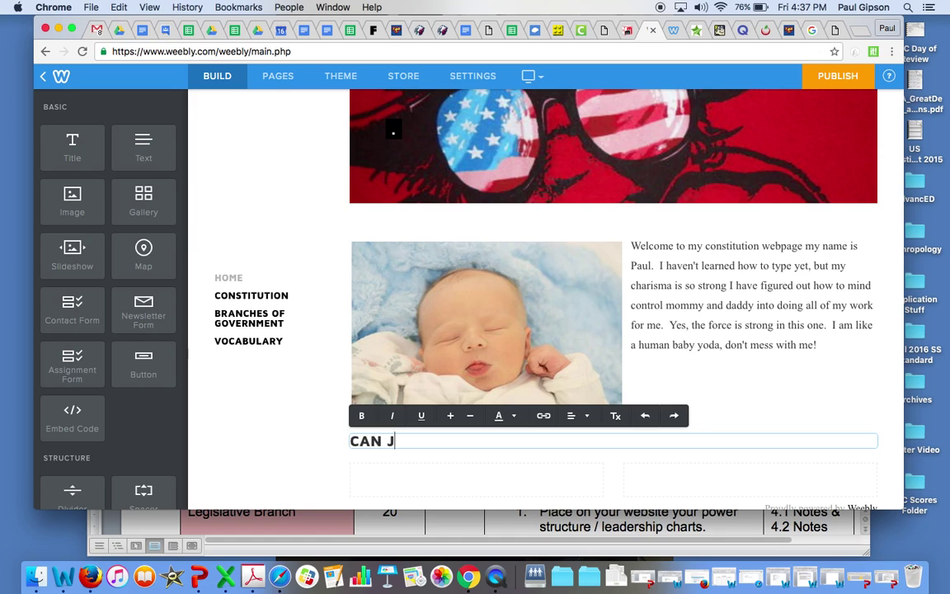
{"action": "type", "text": "AYHAWKS DROOL? "}
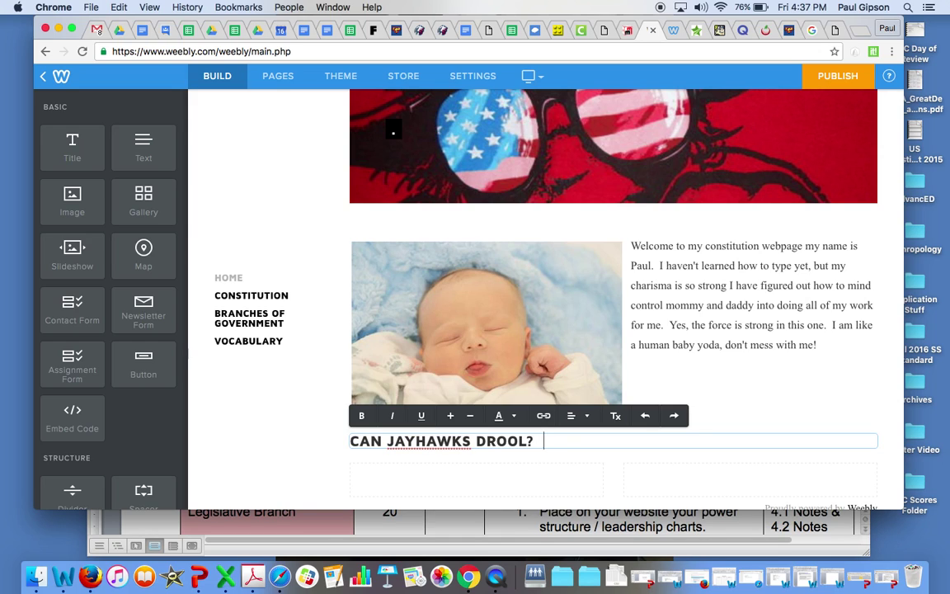
{"action": "type", "text": " DOES A JAYHA"}
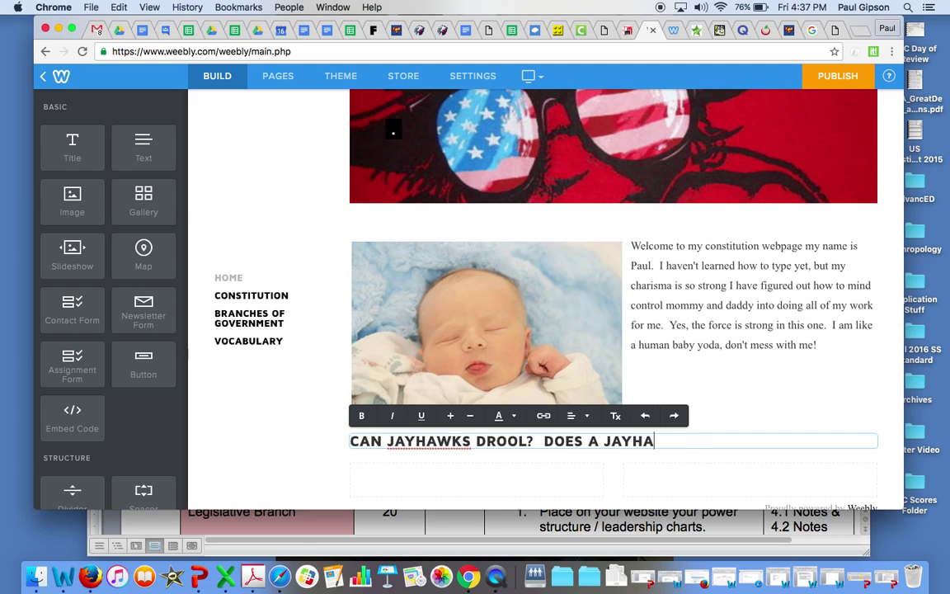
{"action": "type", "text": "WK HAVE A SALIVA GLAND?  WHAT EXACTLY IS A JAYHAWK"}
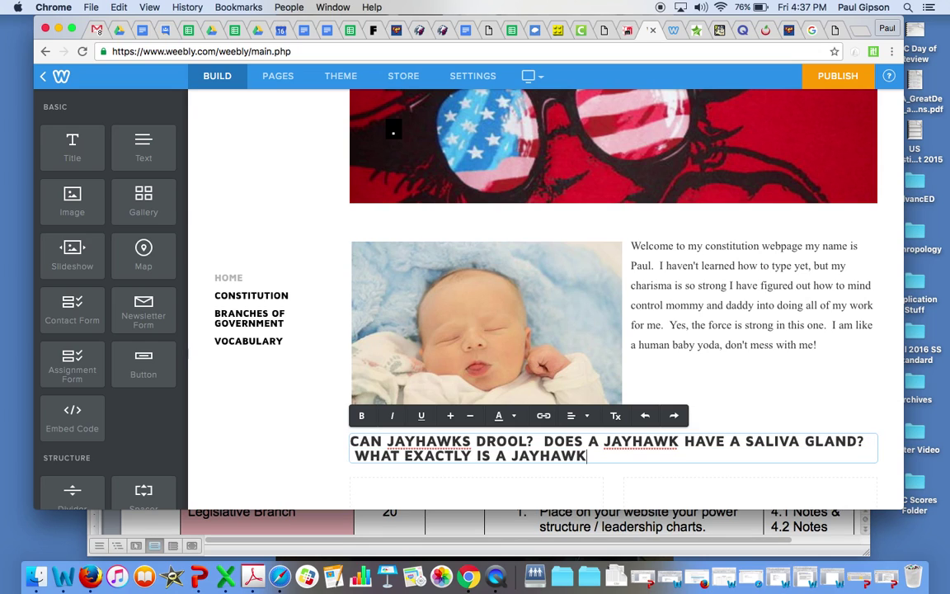
Extend the title with "? IS THAT A REAL ANIMAL? WHY DOESN'T KANSAS PLAY US ANYMORE IN BASKETBALL, FOOTBALL, ETC. ARE THEY SCARED?".
{"action": "type", "text": "?  IS THAT A"}
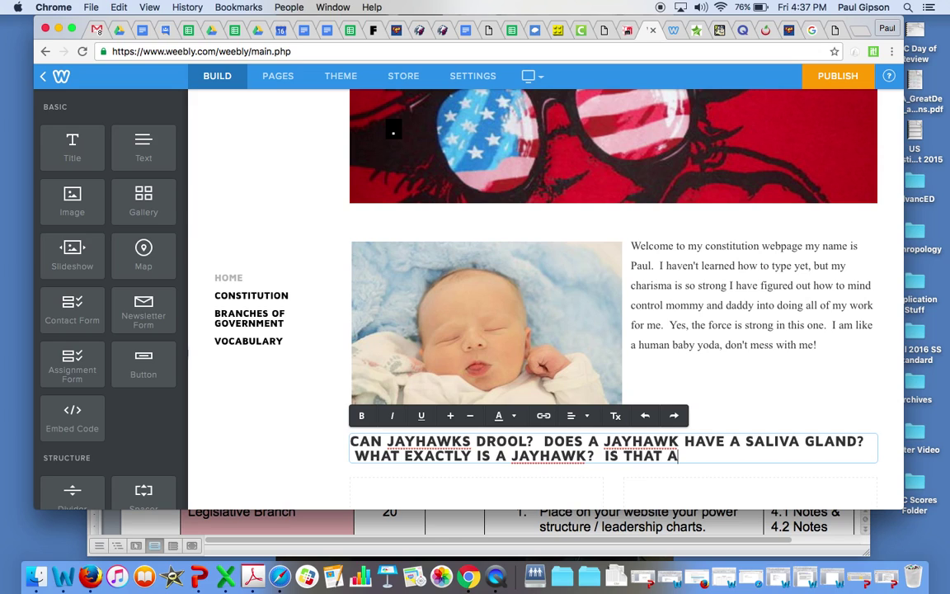
{"action": "type", "text": " REAL ANIMAL"}
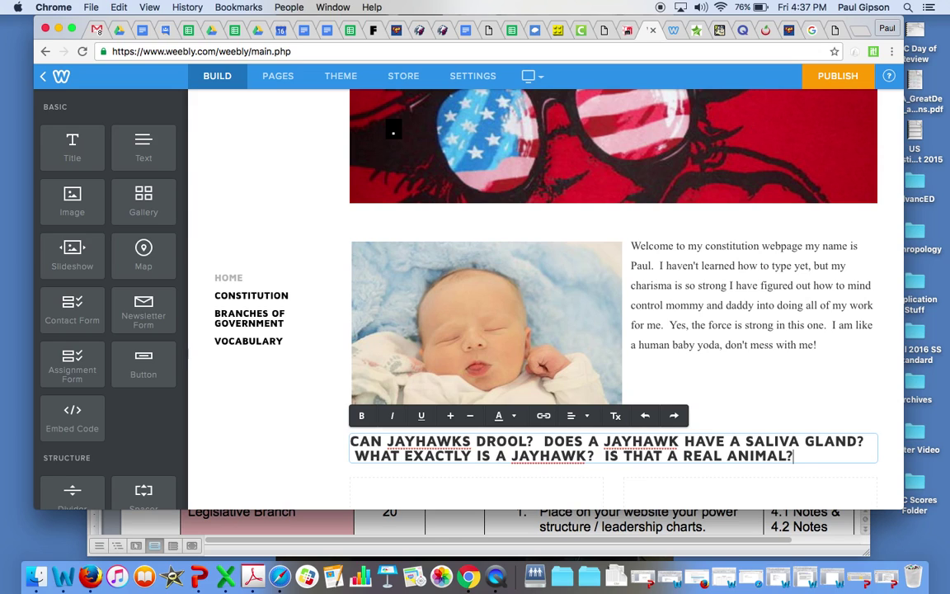
{"action": "type", "text": "?  WHY DOESN'T KANSAS "}
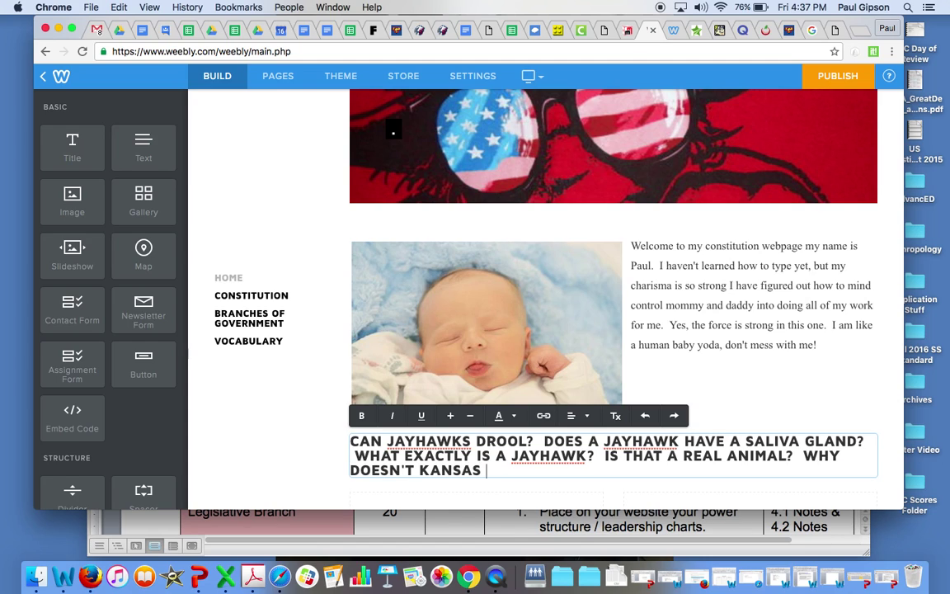
{"action": "type", "text": "PLAY US ANYM"}
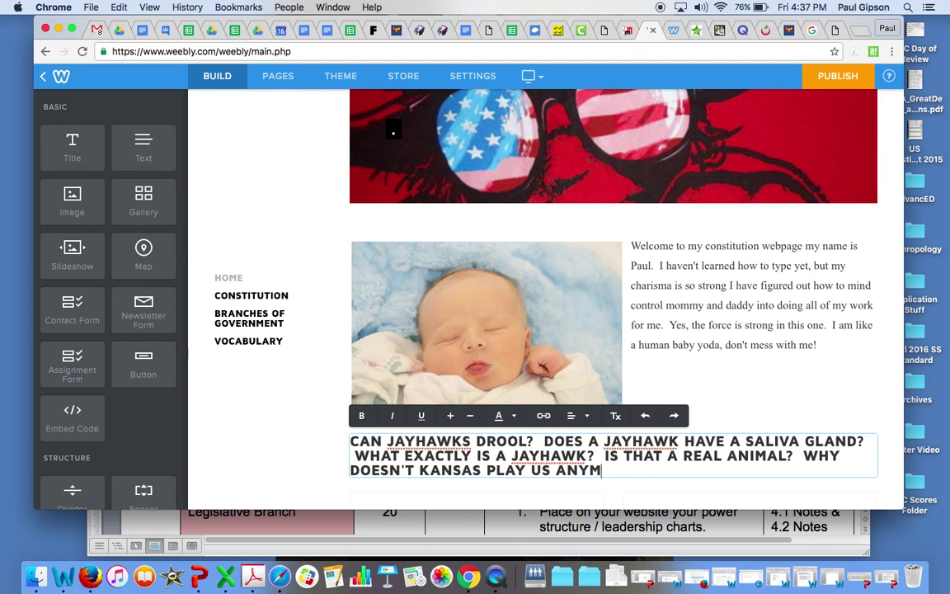
{"action": "type", "text": "ORE IN BASKETBALL, FOOTBALL"}
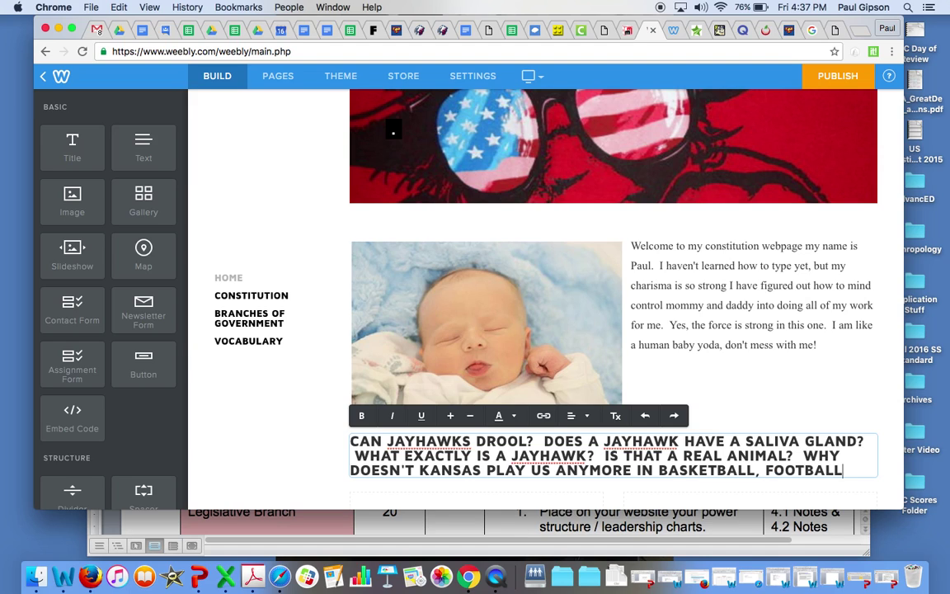
{"action": "type", "text": ", ETC.  ARE THEY"}
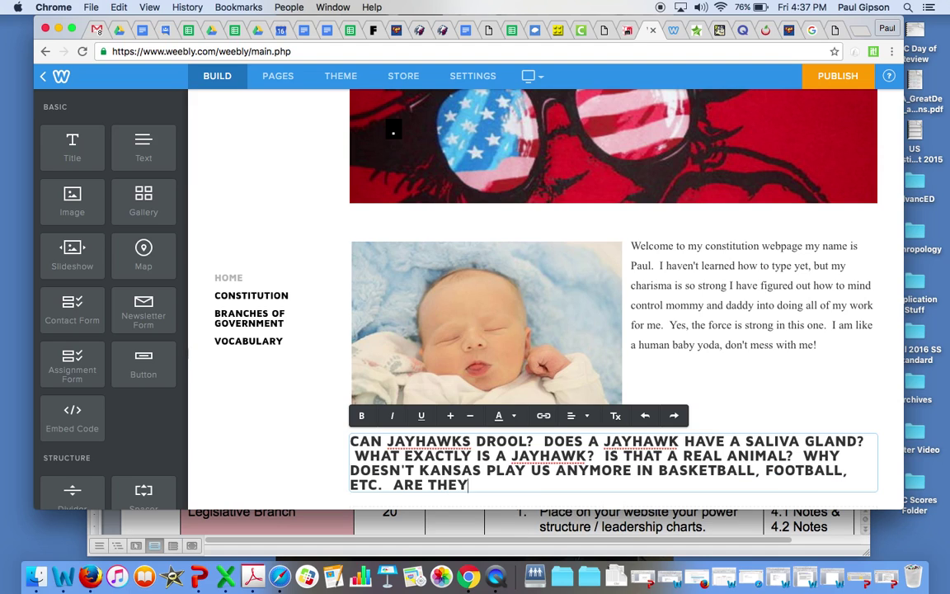
{"action": "type", "text": " SCARED?"}
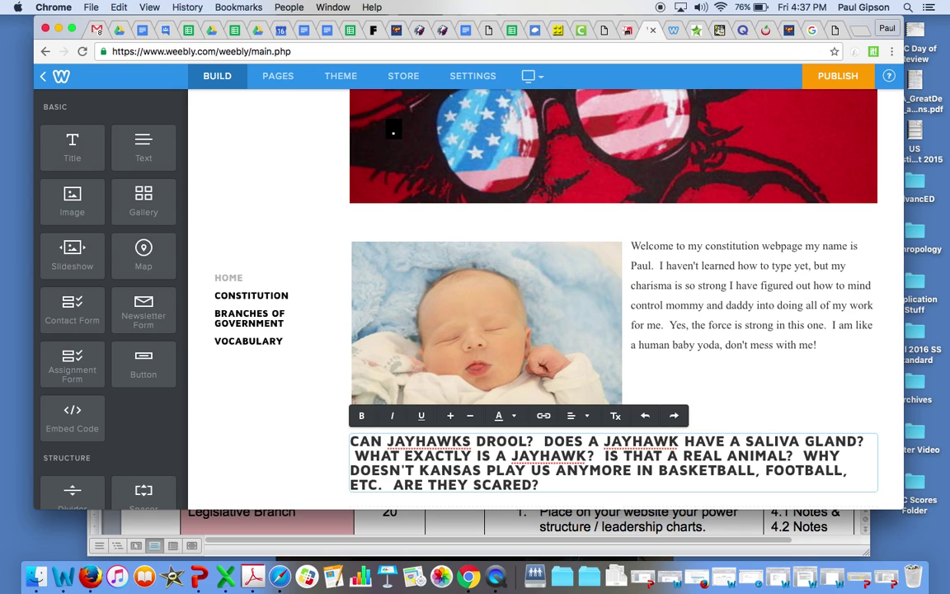
Add a text block below the title and fill it with a copy of the title's Jayhawk questions.
{"action": "scroll", "coordinate": [270, 365], "scroll_direction": "down", "scroll_amount": 2}
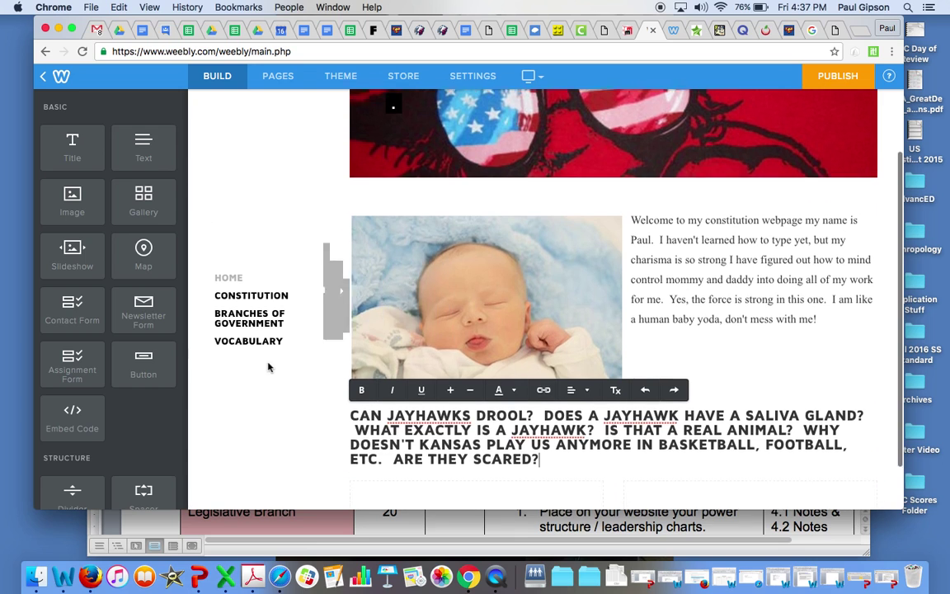
{"action": "left_click_drag", "start_coordinate": [142, 138], "coordinate": [409, 438]}
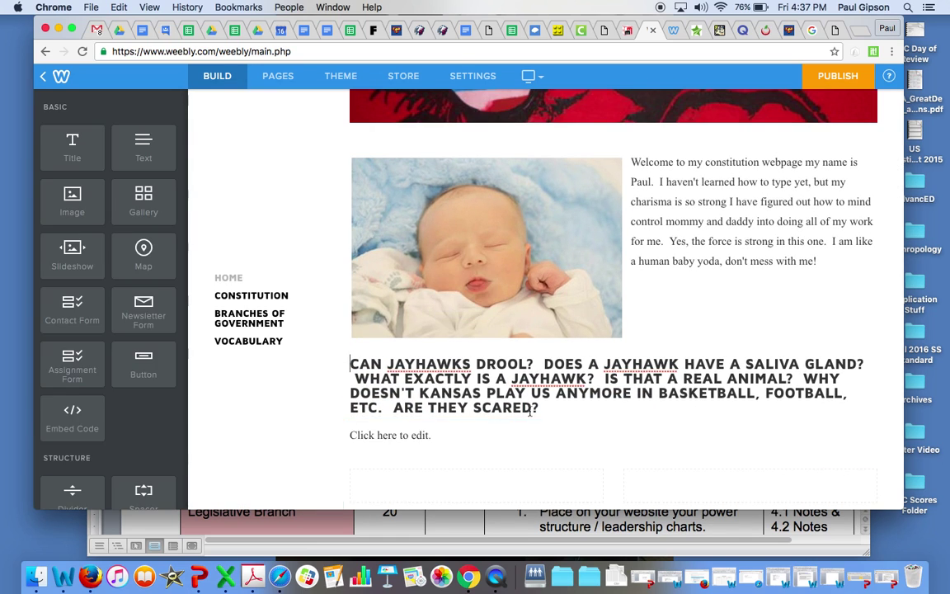
{"action": "left_click_drag", "start_coordinate": [538, 409], "coordinate": [350, 364]}
{"action": "key", "text": "super+c"}
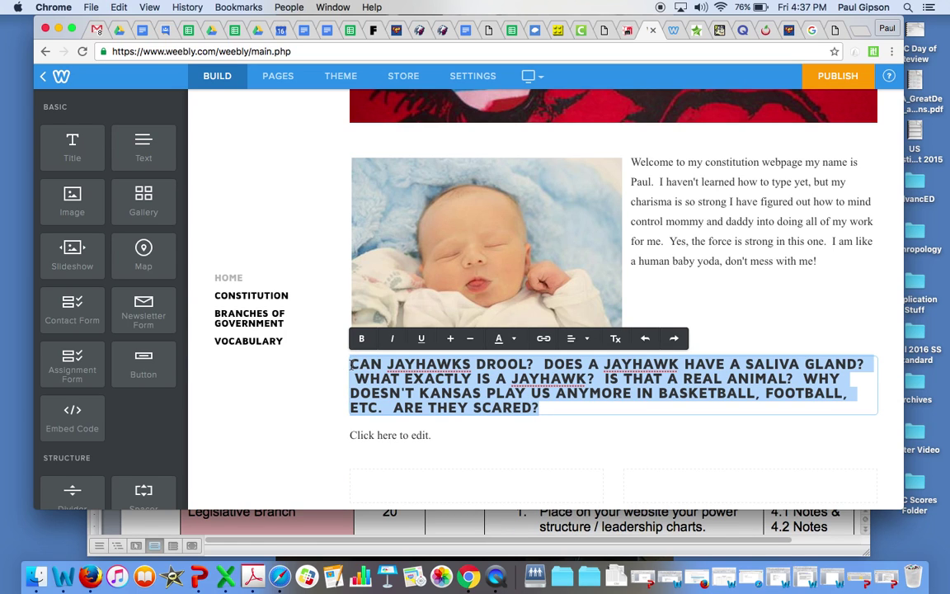
{"action": "left_click", "coordinate": [370, 440]}
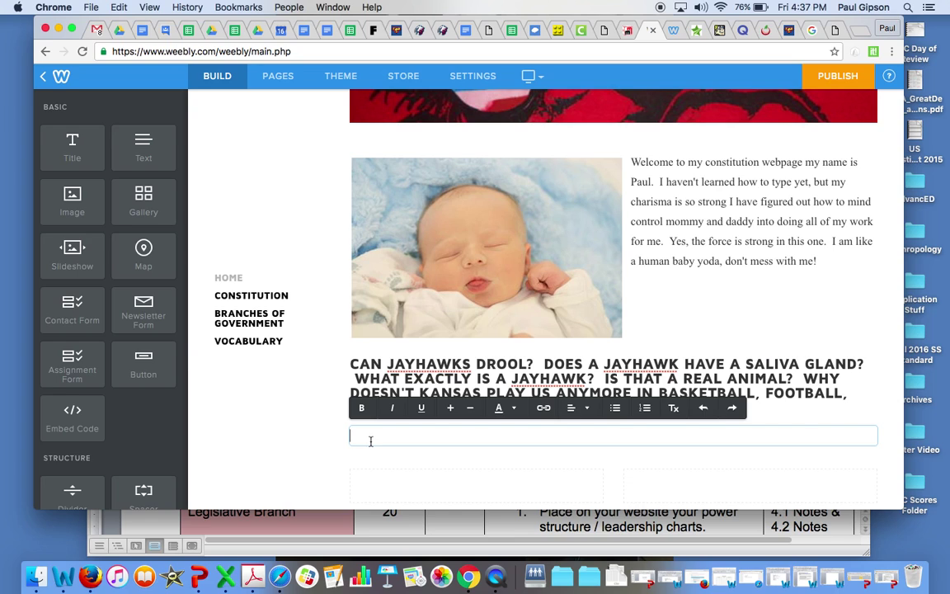
{"action": "key", "text": "super+v"}
Replace the whole title above the Jayhawk questions with "IMPORTANT QUESTIONS".
{"action": "left_click", "coordinate": [819, 395]}
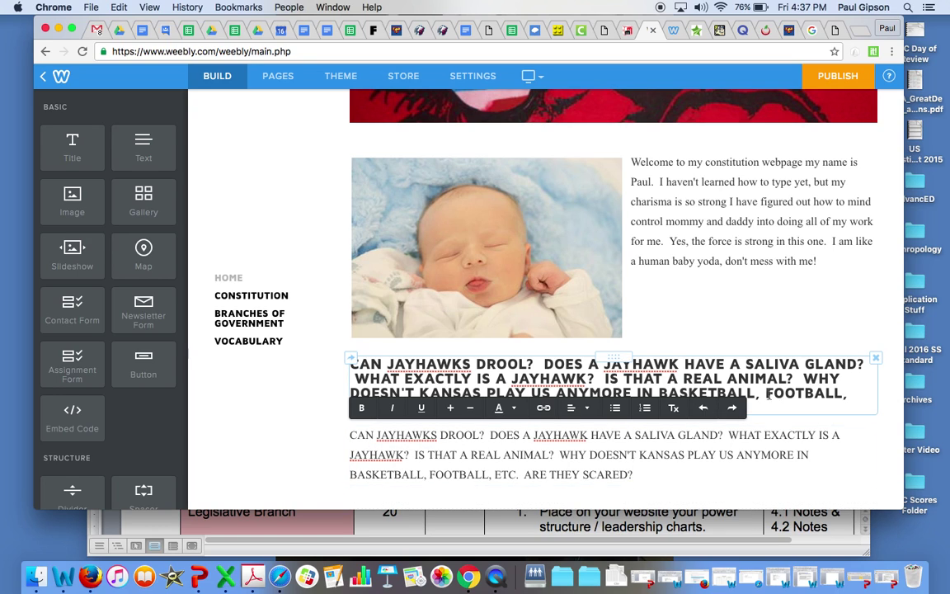
{"action": "left_click_drag", "start_coordinate": [544, 409], "coordinate": [356, 358]}
{"action": "type", "text": "IM"}
{"action": "key", "text": "BackSpace"}
{"action": "key", "text": "BackSpace"}
{"action": "key", "text": "BackSpace"}
{"action": "type", "text": "IMPORTANT QUESTIONS"}
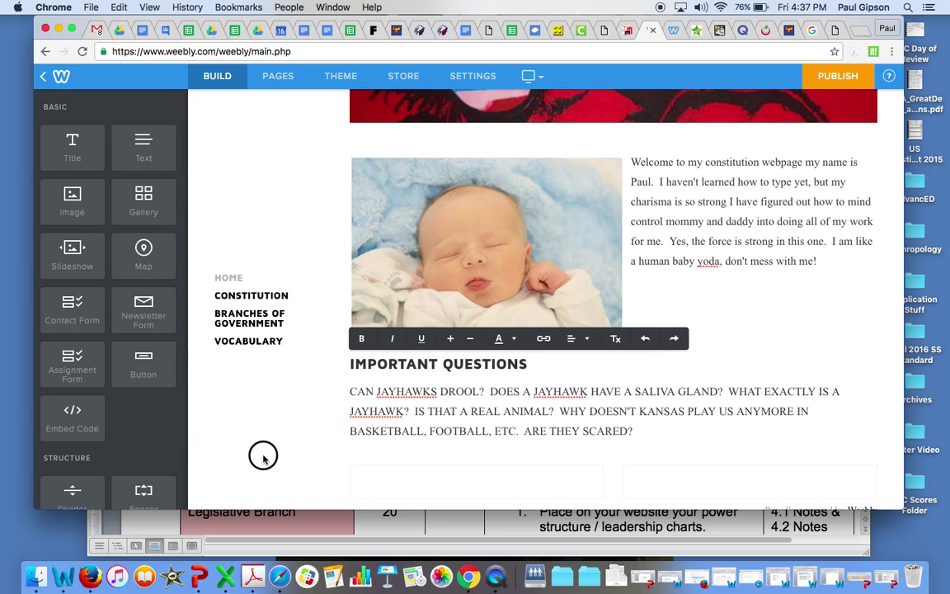
{"action": "left_click", "coordinate": [264, 505]}
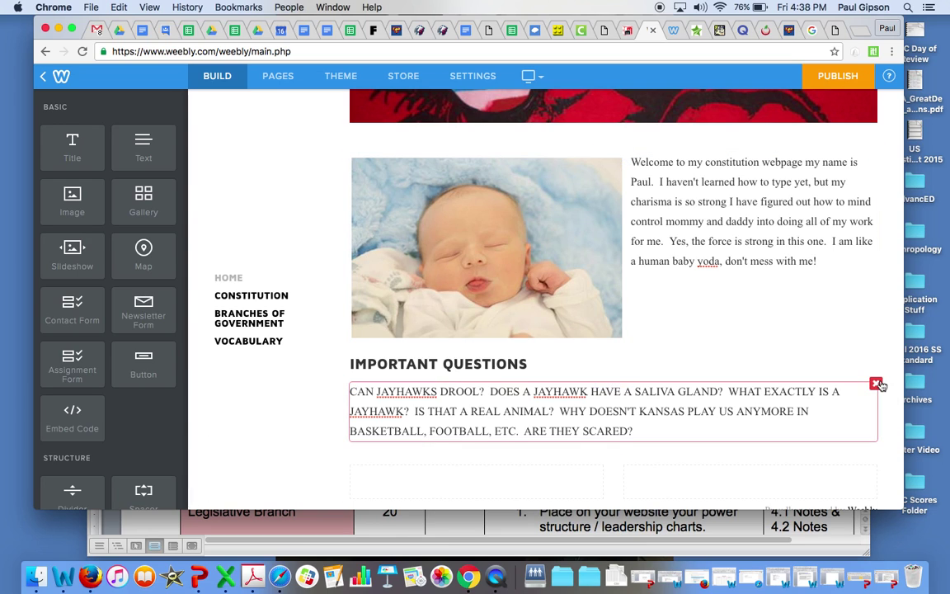
{"action": "left_click", "coordinate": [878, 384]}
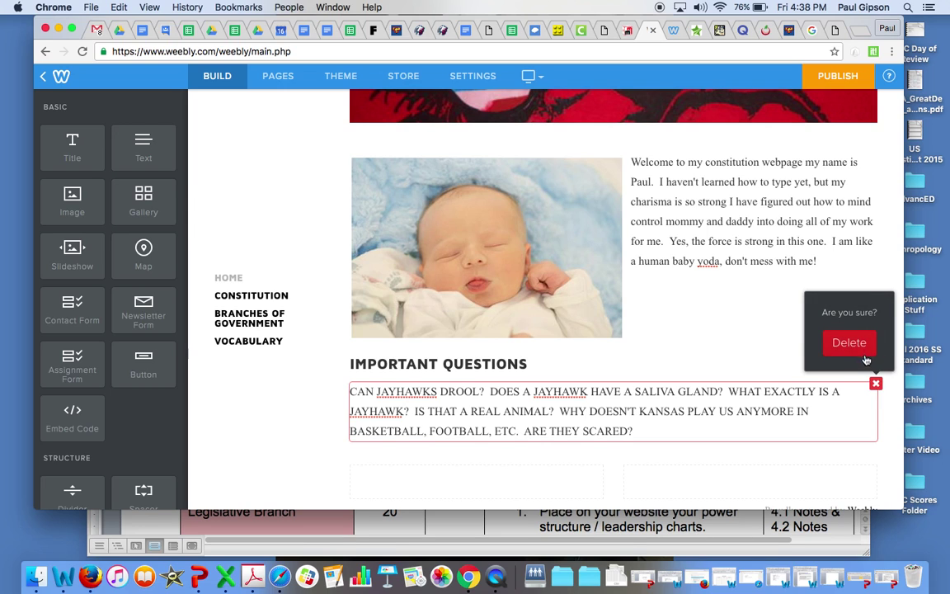
{"action": "left_click", "coordinate": [856, 480]}
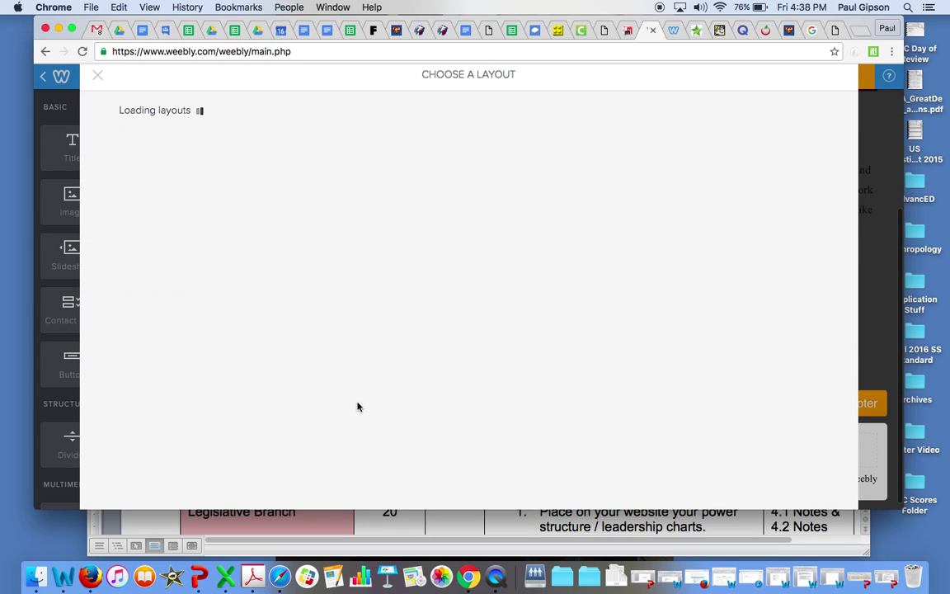
{"action": "left_click", "coordinate": [97, 77]}
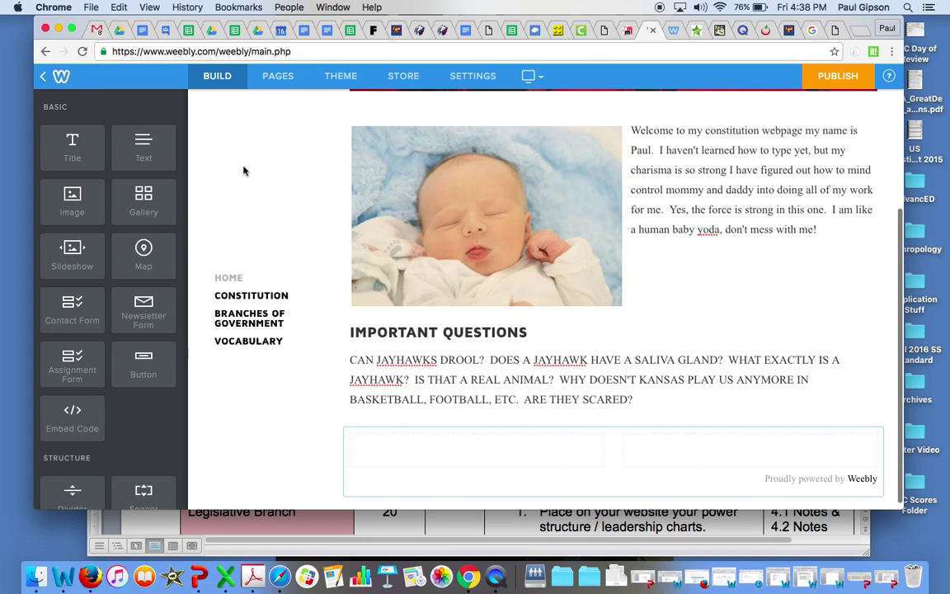
Publish the website and reload the live jayhawksdrool.weebly.com page to check the new title and text.
{"action": "left_click", "coordinate": [830, 76]}
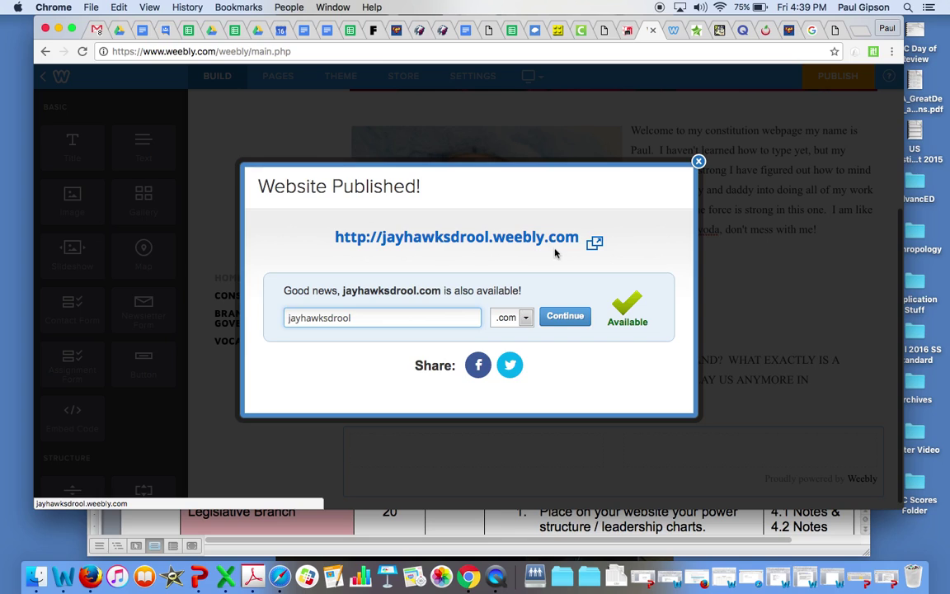
{"action": "left_click", "coordinate": [698, 163]}
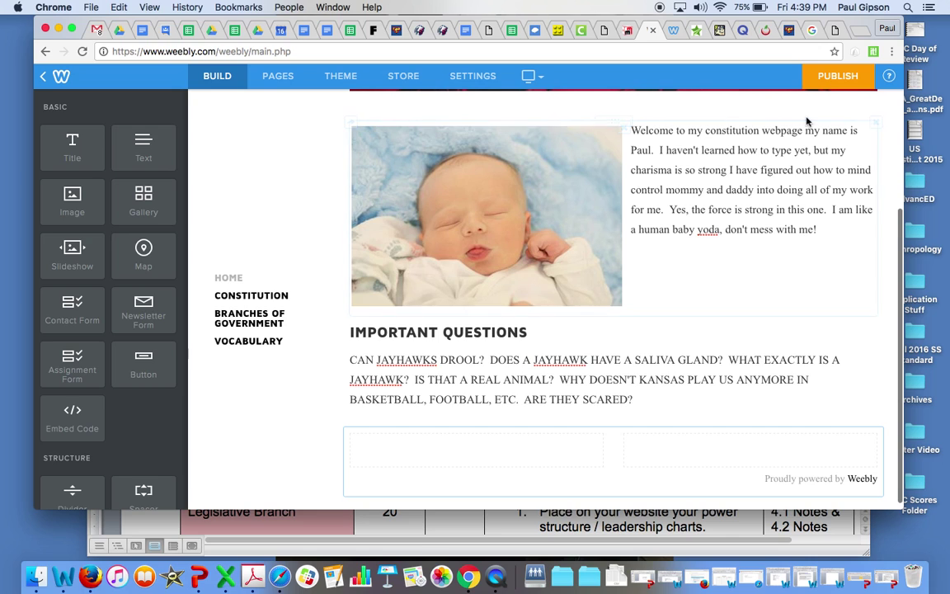
{"action": "left_click", "coordinate": [675, 31]}
{"action": "scroll", "coordinate": [485, 197], "scroll_direction": "up", "scroll_amount": 3}
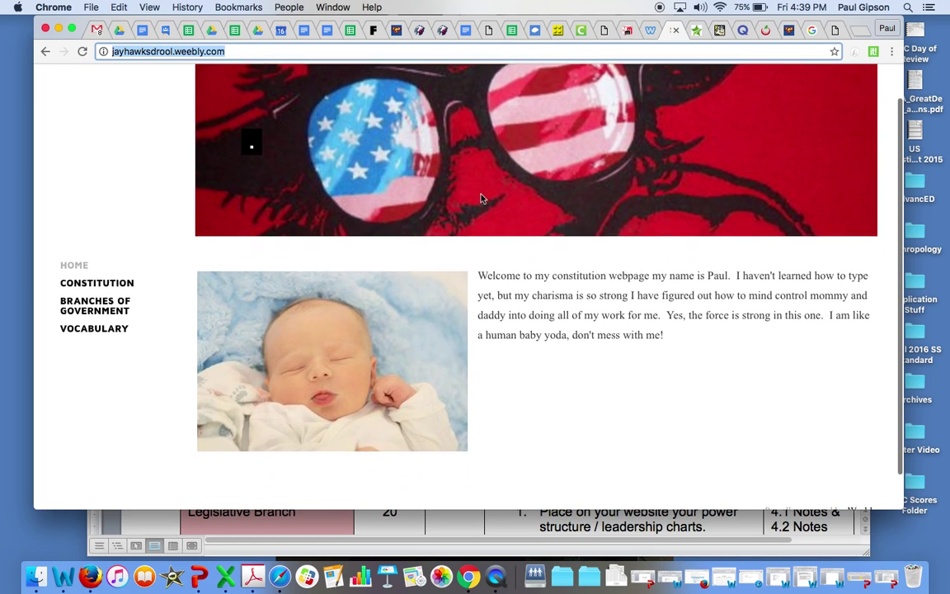
{"action": "scroll", "coordinate": [482, 198], "scroll_direction": "down", "scroll_amount": 1}
{"action": "left_click", "coordinate": [80, 52]}
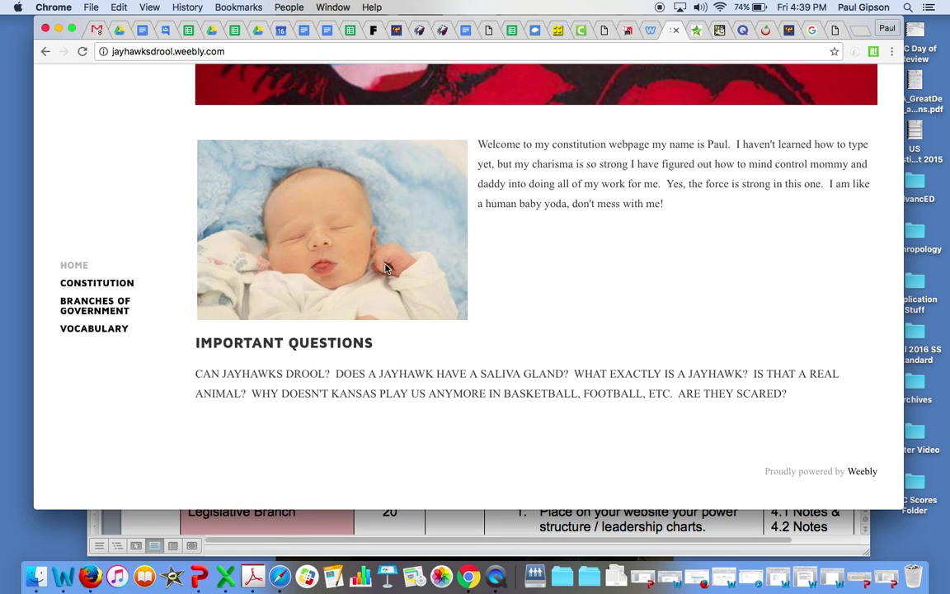
{"action": "scroll", "coordinate": [385, 268], "scroll_direction": "up", "scroll_amount": 5}
Return to the site editor and add a standard page named "Enlightenment".
{"action": "left_click", "coordinate": [650, 31]}
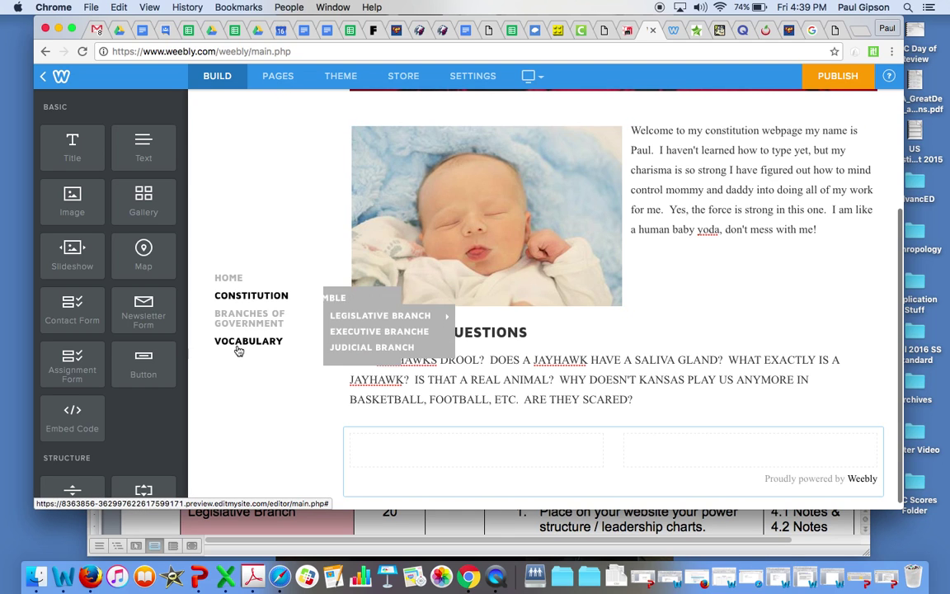
{"action": "left_click", "coordinate": [273, 78]}
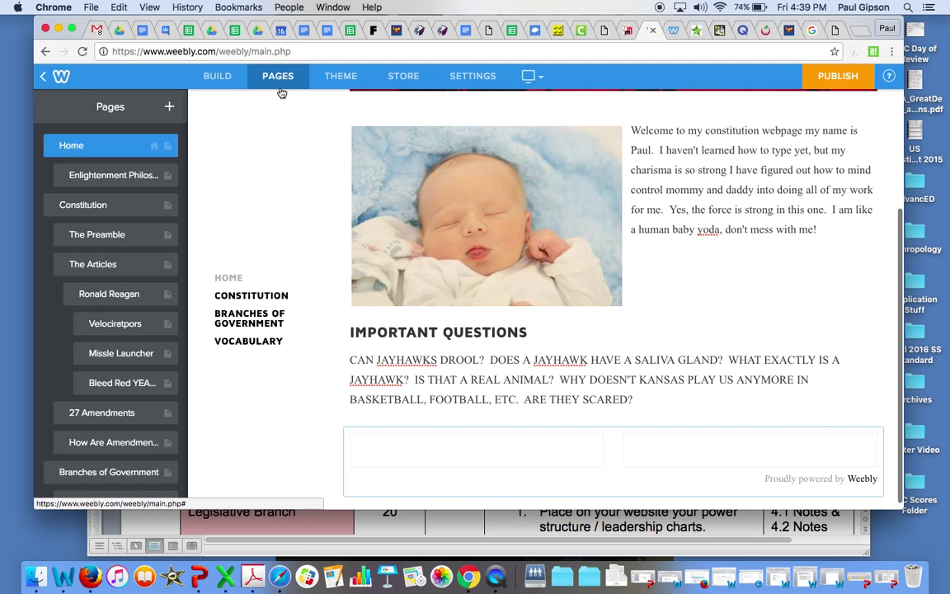
{"action": "left_click", "coordinate": [169, 108]}
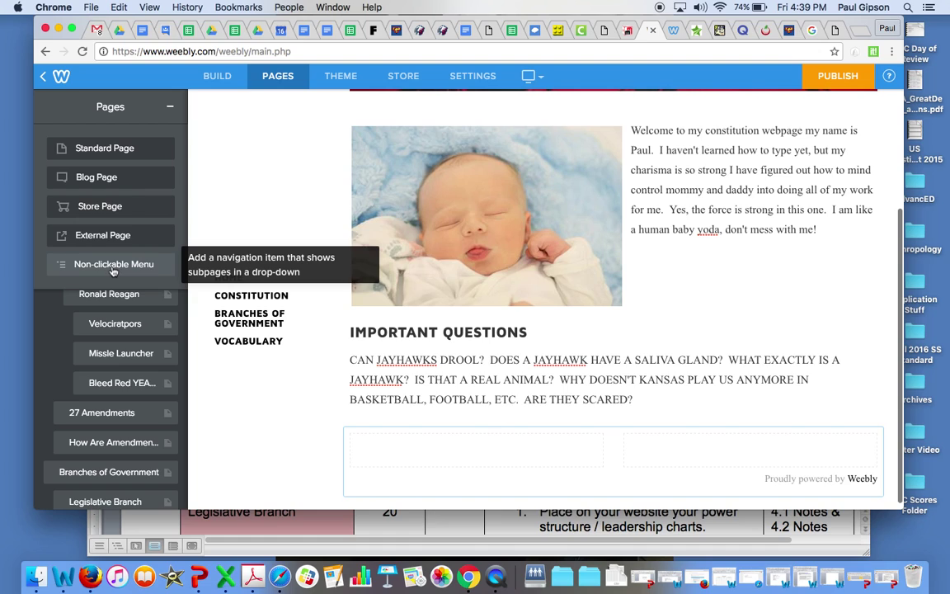
{"action": "left_click", "coordinate": [105, 149]}
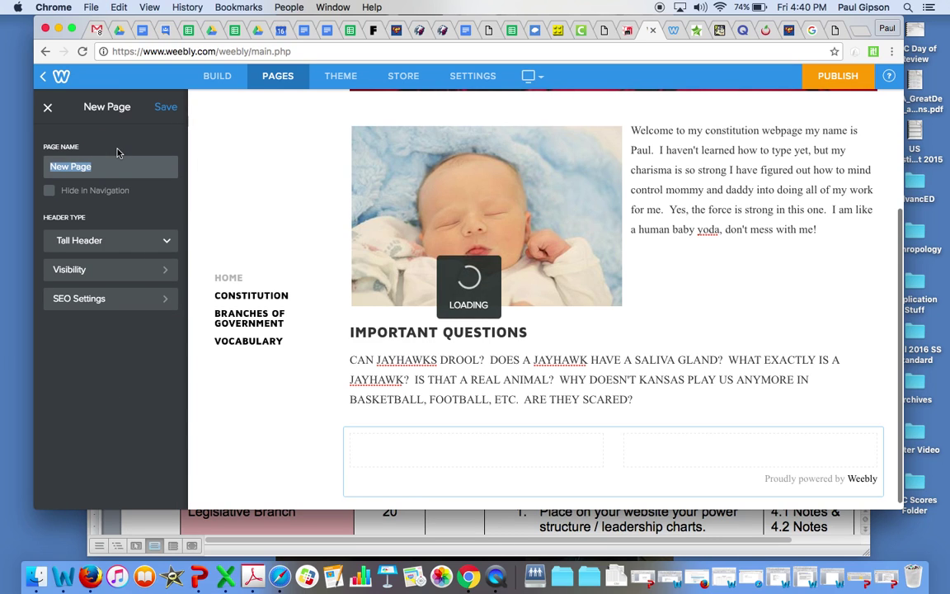
{"action": "type", "text": "Enlightenment"}
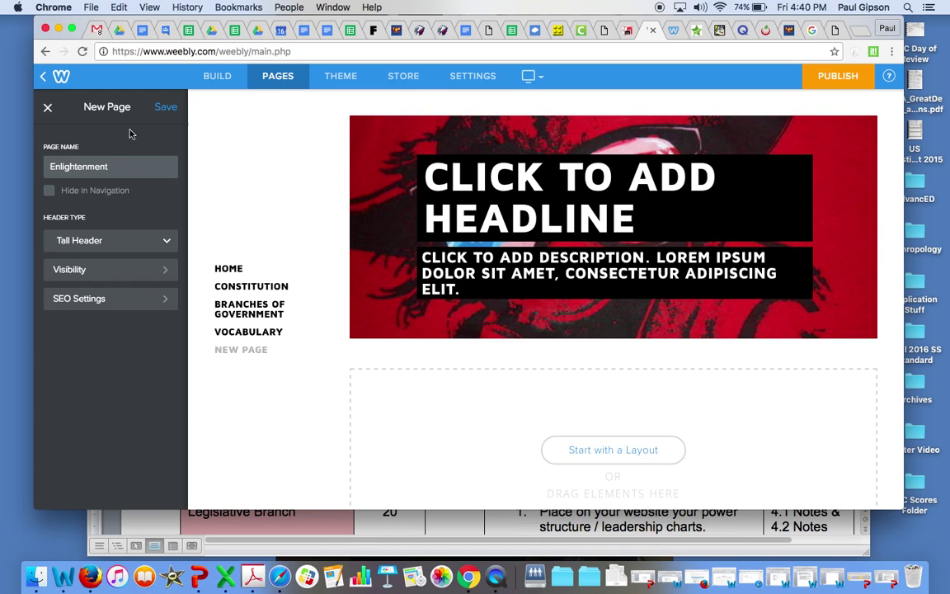
{"action": "left_click", "coordinate": [166, 108]}
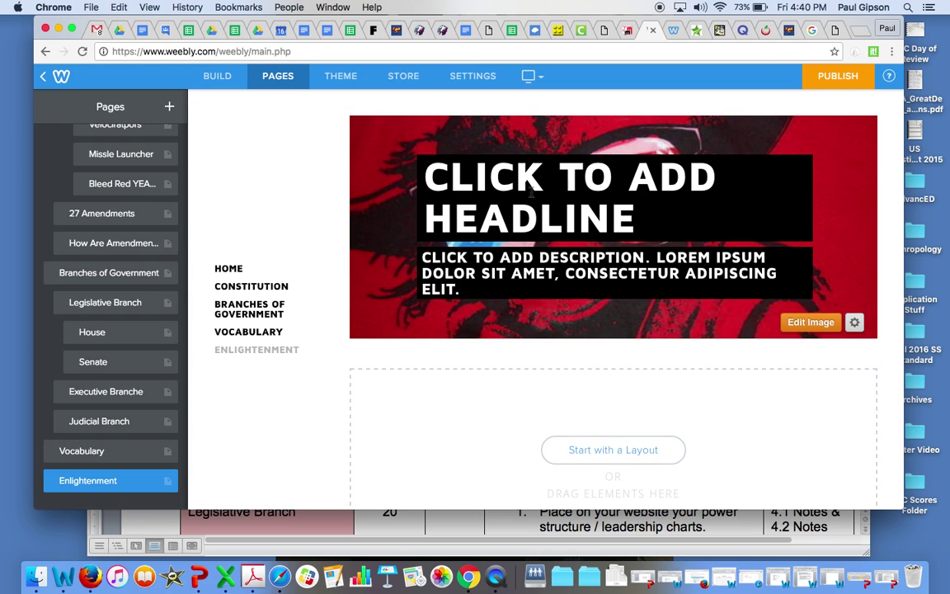
Set the Enlightenment page's header type to No Header.
{"action": "left_click", "coordinate": [78, 486]}
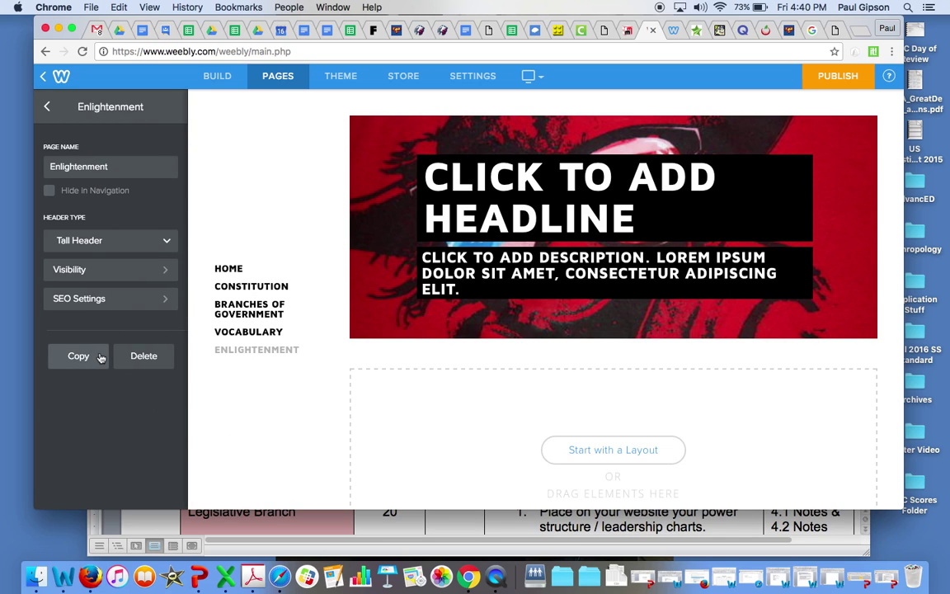
{"action": "left_click", "coordinate": [162, 241]}
{"action": "left_click", "coordinate": [116, 313]}
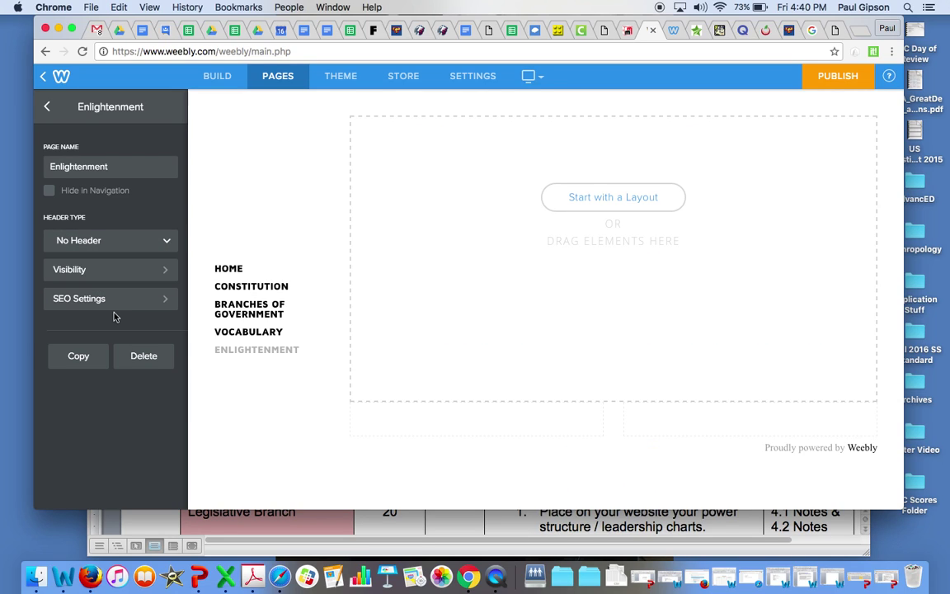
Set the Enlightenment page's header type to Splash, review the other header options and return to the page list.
{"action": "left_click", "coordinate": [151, 246]}
{"action": "left_click", "coordinate": [111, 358]}
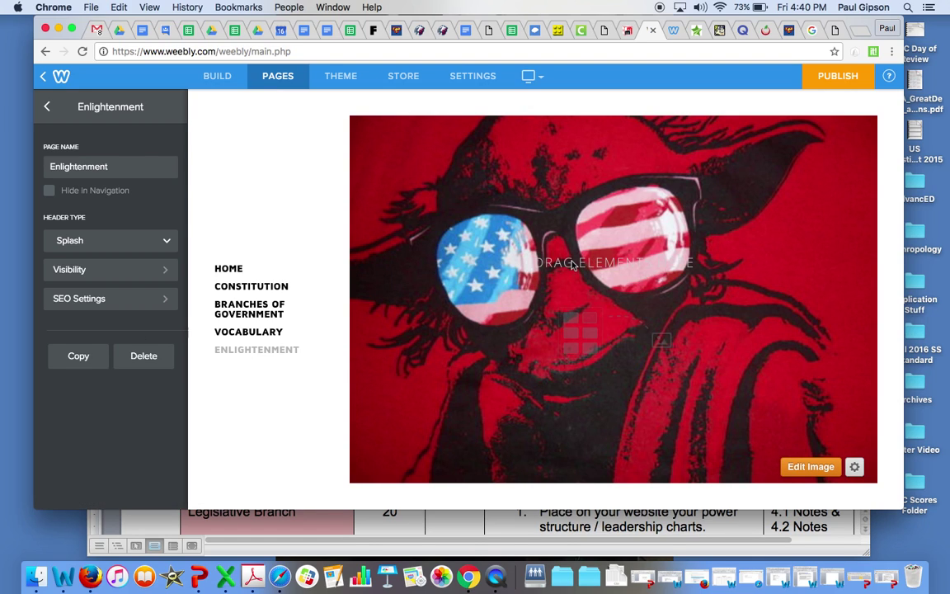
{"action": "left_click", "coordinate": [166, 241]}
{"action": "scroll", "coordinate": [142, 334], "scroll_direction": "down", "scroll_amount": 1}
{"action": "scroll", "coordinate": [142, 338], "scroll_direction": "up", "scroll_amount": 1}
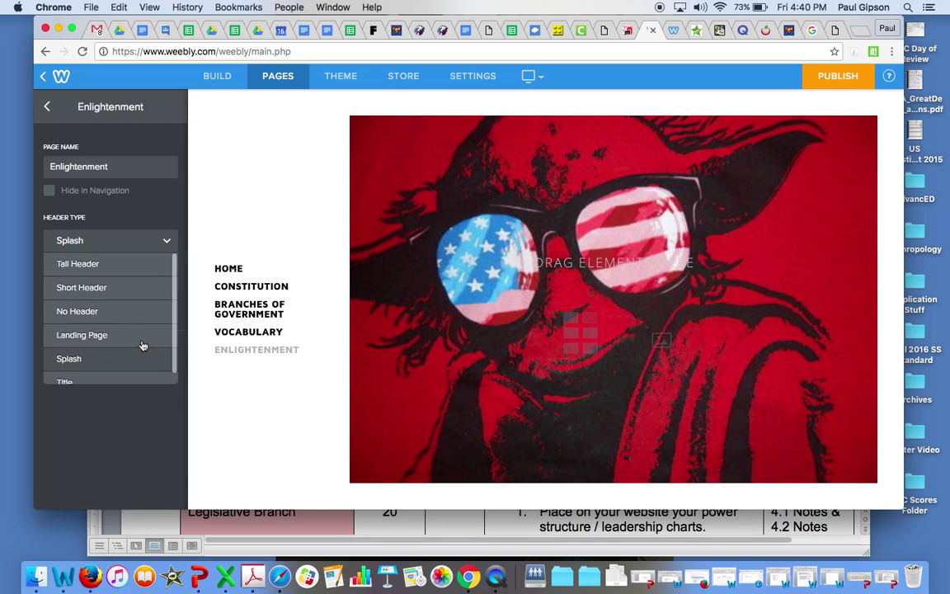
{"action": "scroll", "coordinate": [140, 351], "scroll_direction": "down", "scroll_amount": 1}
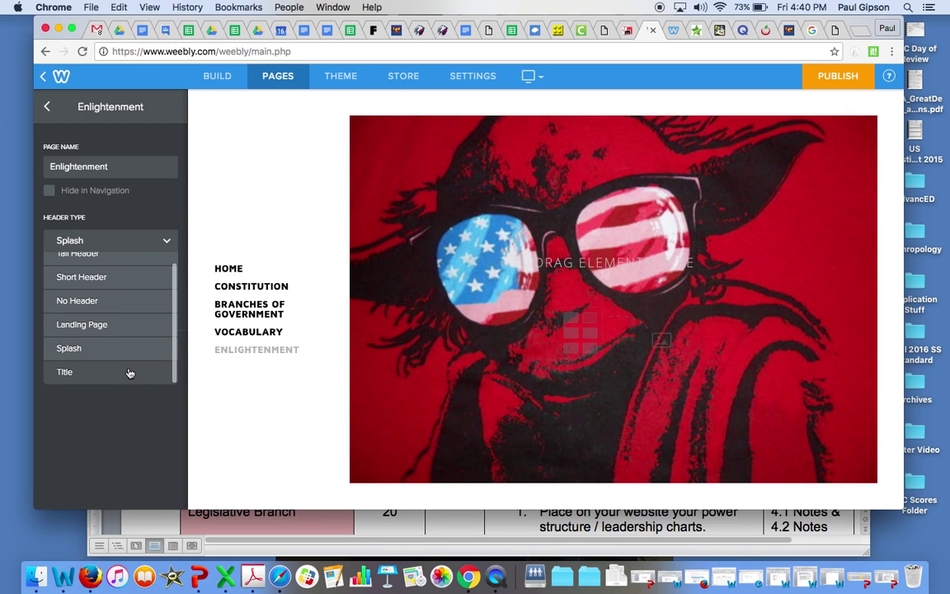
{"action": "scroll", "coordinate": [128, 334], "scroll_direction": "up", "scroll_amount": 1}
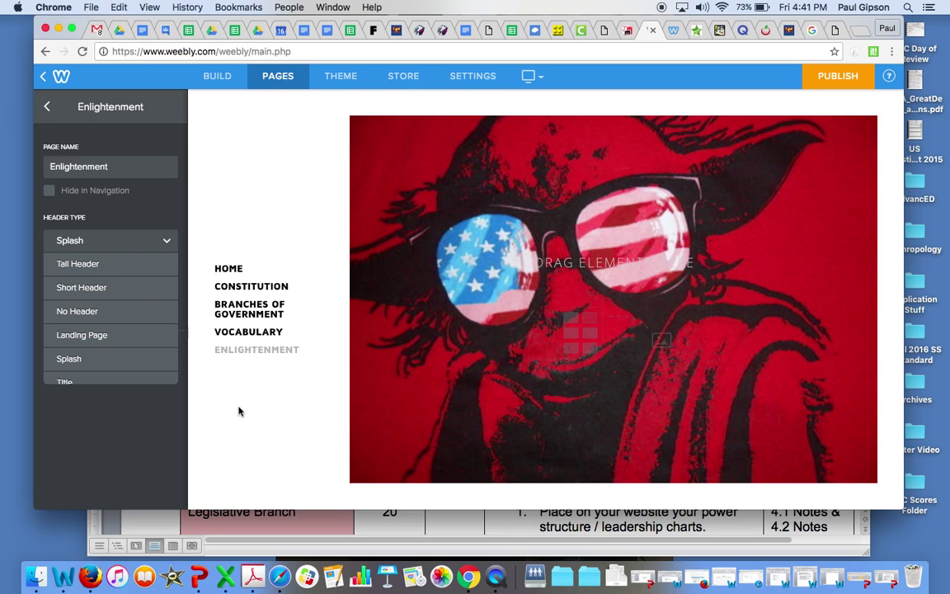
{"action": "left_click", "coordinate": [48, 107]}
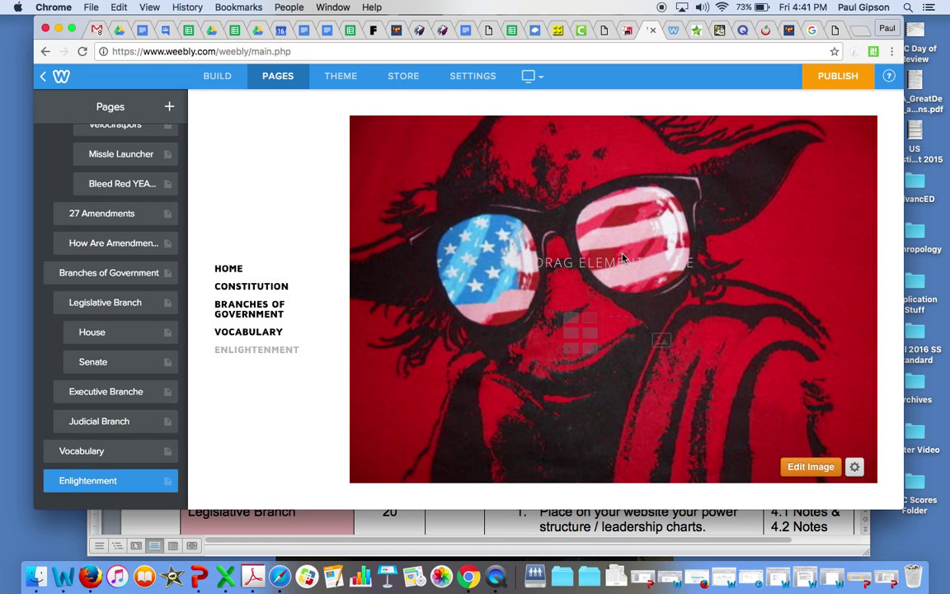
Switch to the Word rubric, check the notes reference for Enlightenment Thinkers, and clear the open windows off the desktop.
{"action": "left_click", "coordinate": [482, 518]}
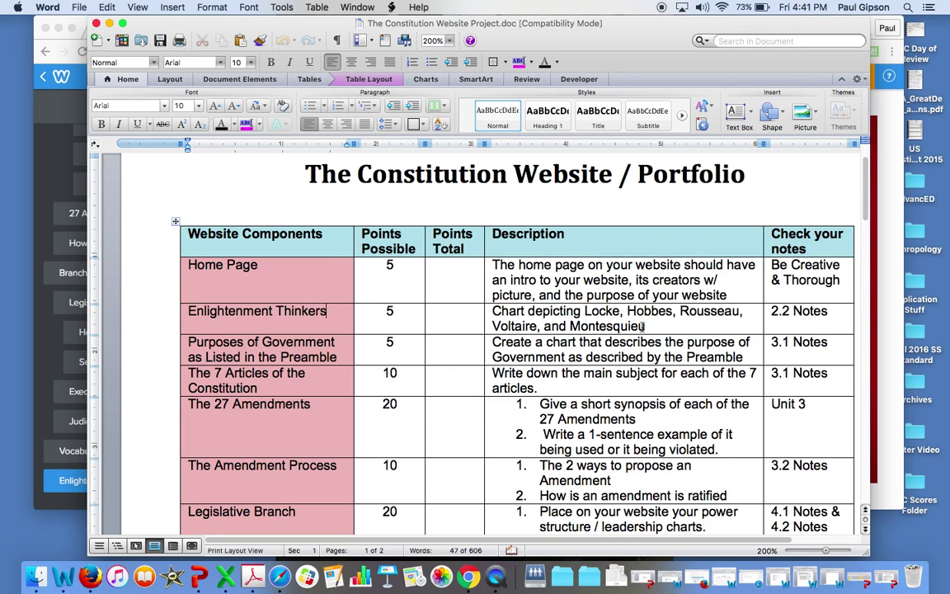
{"action": "left_click", "coordinate": [822, 314]}
{"action": "left_click", "coordinate": [110, 24]}
{"action": "left_click", "coordinate": [53, 25]}
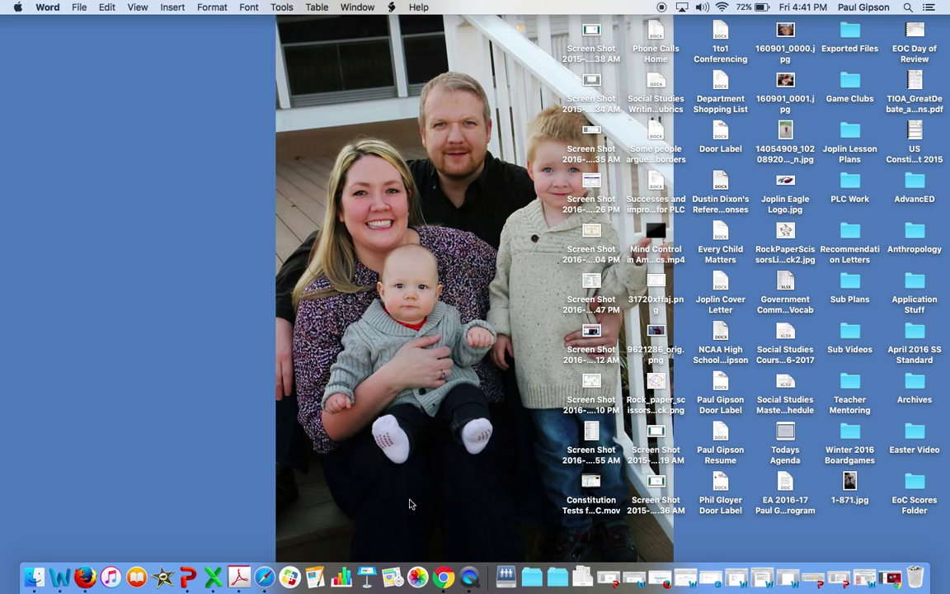
Open "Government 2.2 Notes - Enlightenment Thinkers.doc" from the Unit 2 folder inside American Government.
{"action": "left_click", "coordinate": [559, 580]}
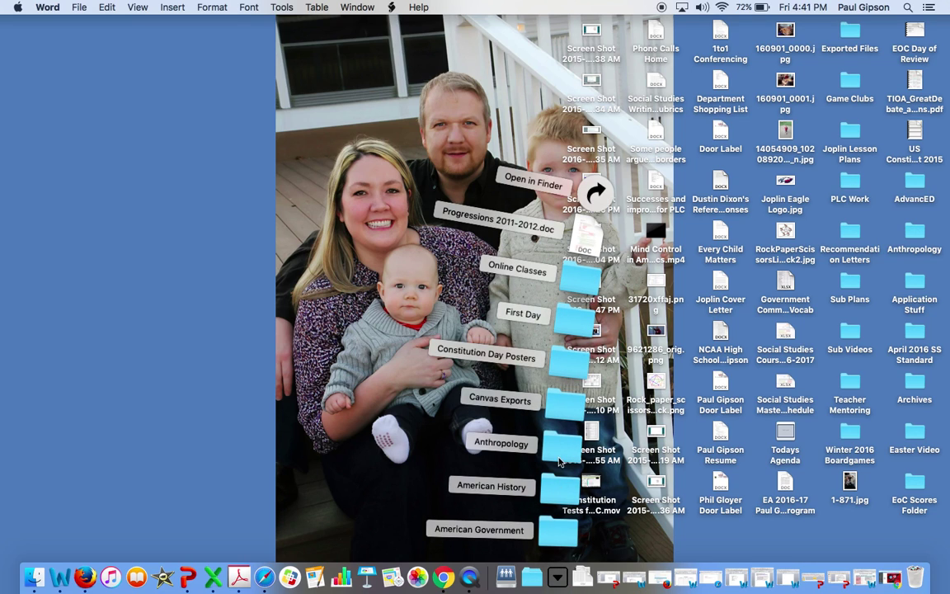
{"action": "left_click", "coordinate": [548, 530]}
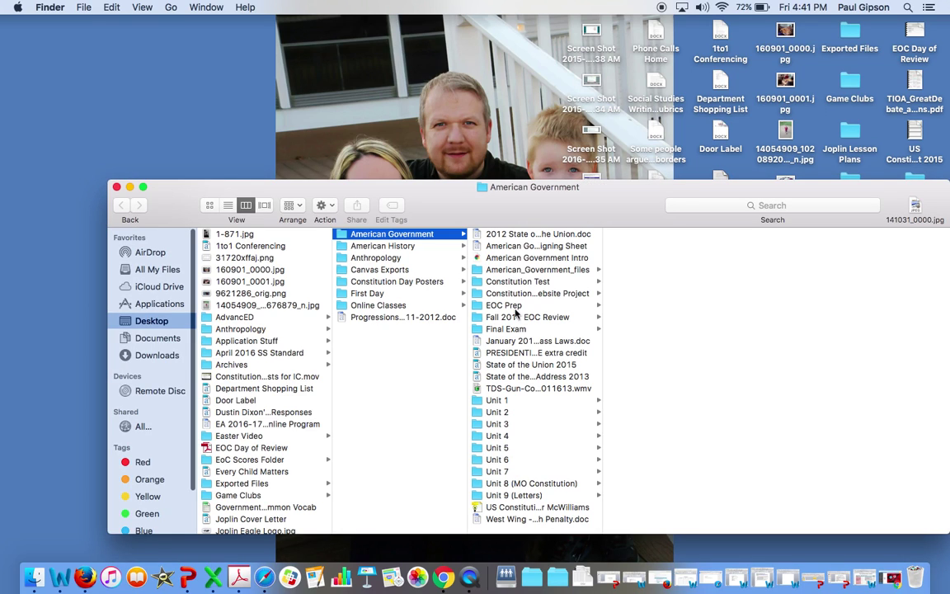
{"action": "left_click", "coordinate": [502, 411]}
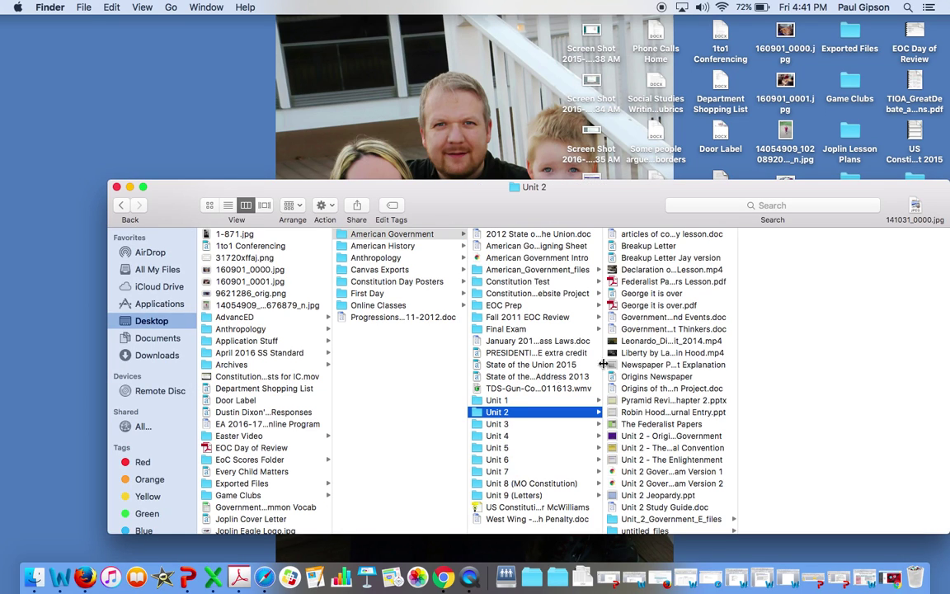
{"action": "left_click", "coordinate": [649, 317]}
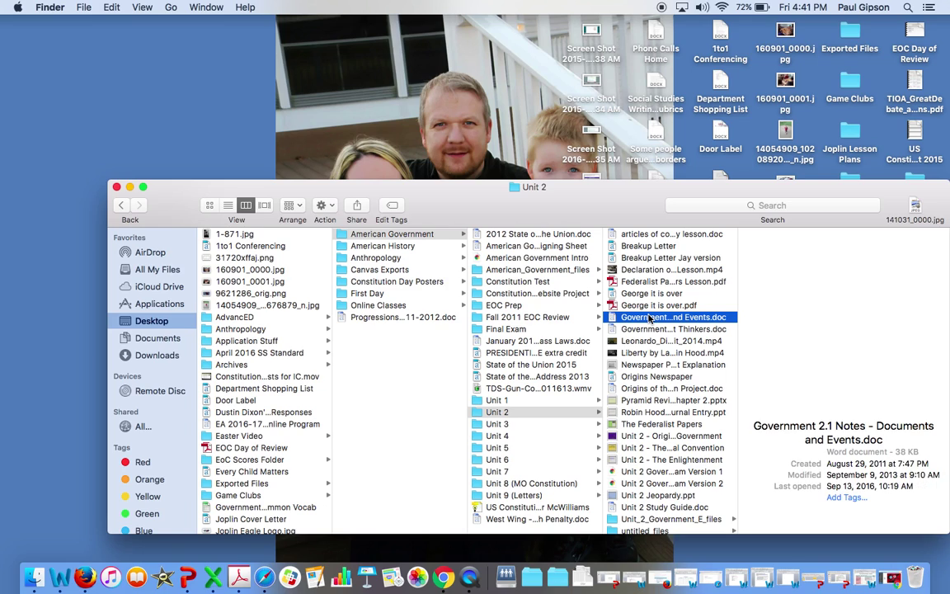
{"action": "left_click", "coordinate": [614, 329]}
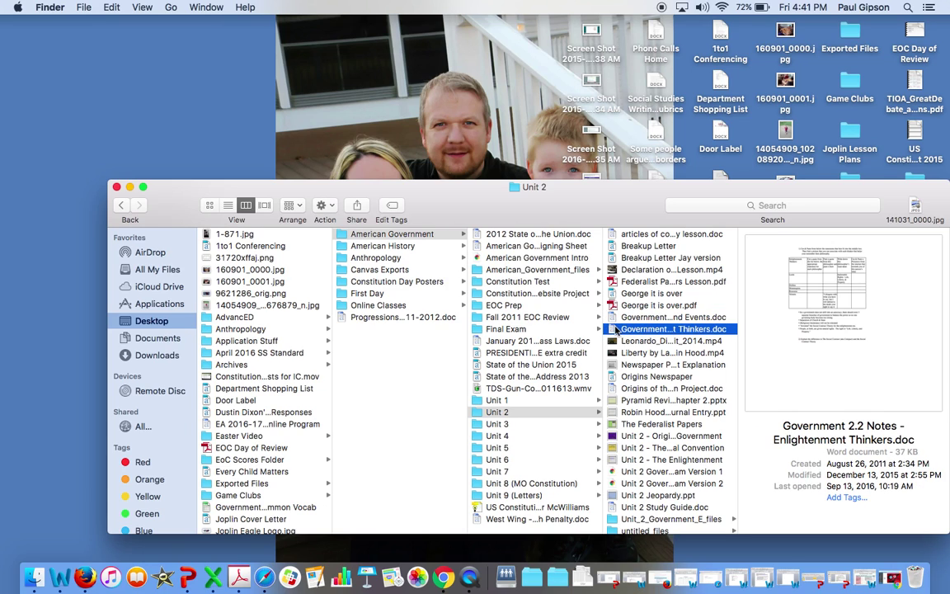
{"action": "double_click", "coordinate": [614, 329]}
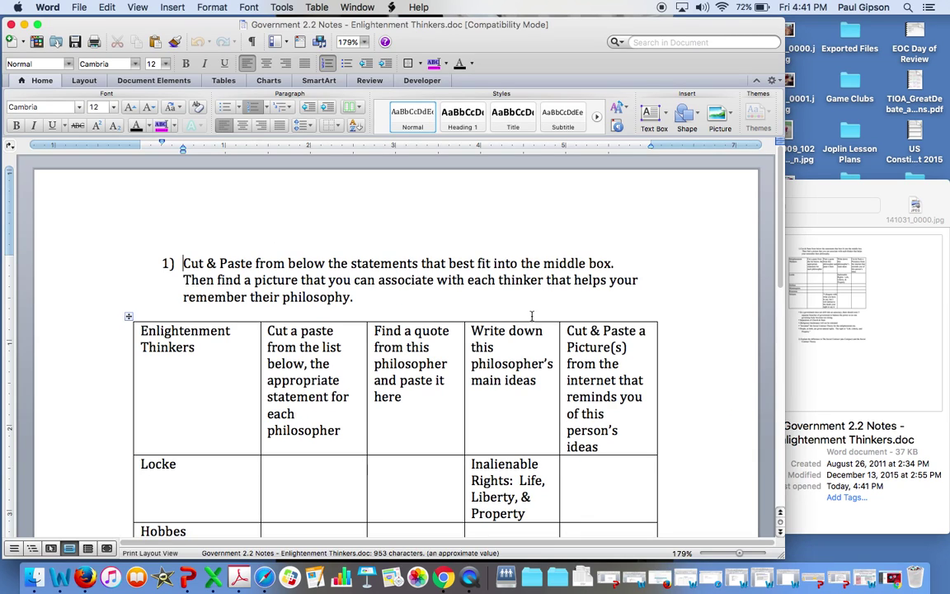
Capture a screenshot of the Enlightenment Thinkers table, minimize the notes document and close the Finder window.
{"action": "scroll", "coordinate": [532, 317], "scroll_direction": "down", "scroll_amount": 5}
{"action": "scroll", "coordinate": [532, 317], "scroll_direction": "down", "scroll_amount": 1}
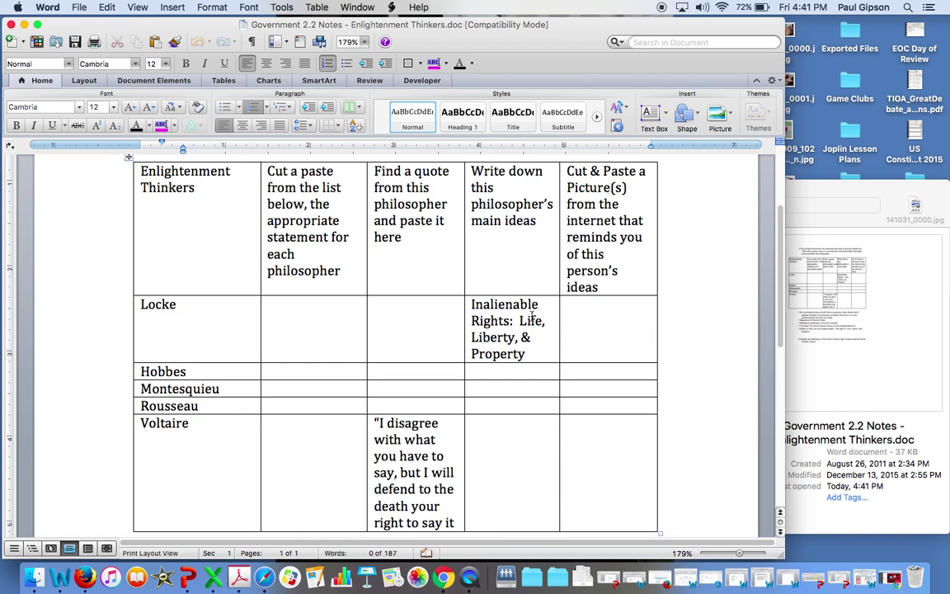
{"action": "key", "text": "super+shift+4"}
{"action": "left_click_drag", "start_coordinate": [119, 156], "coordinate": [644, 523]}
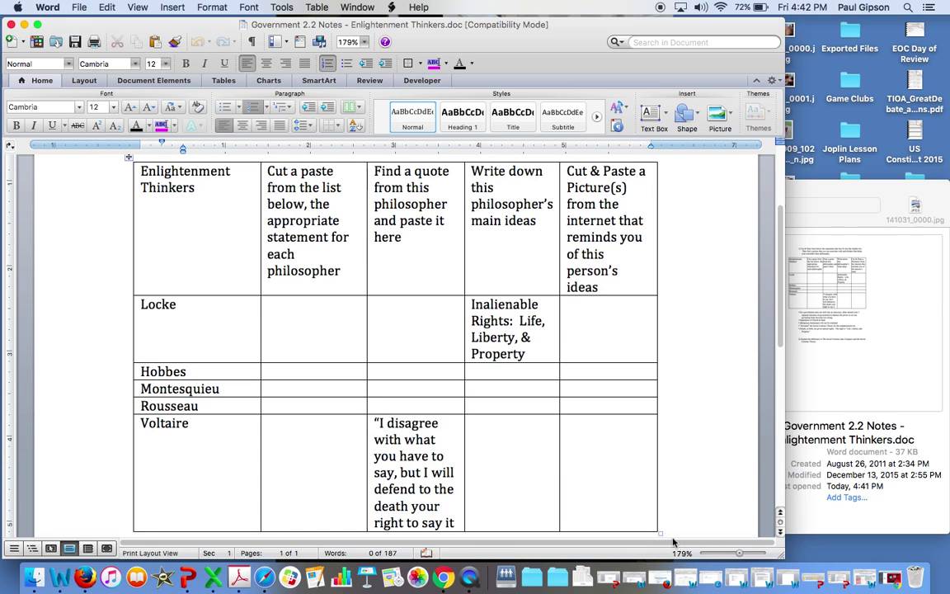
{"action": "left_click", "coordinate": [25, 24]}
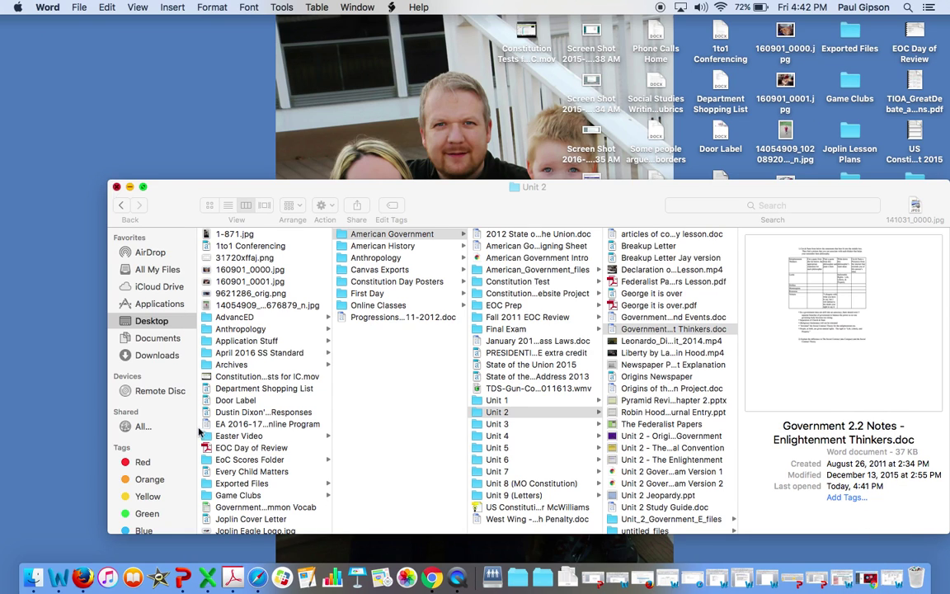
{"action": "left_click", "coordinate": [117, 187]}
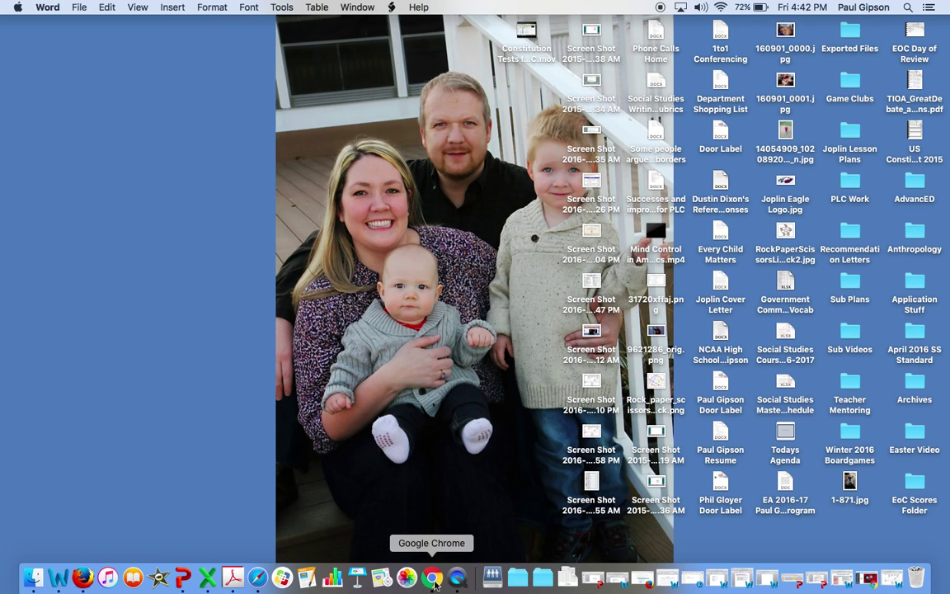
Switch back to the Weebly editor in Chrome and place an Image element on the Enlightenment page's splash header.
{"action": "left_click", "coordinate": [435, 581]}
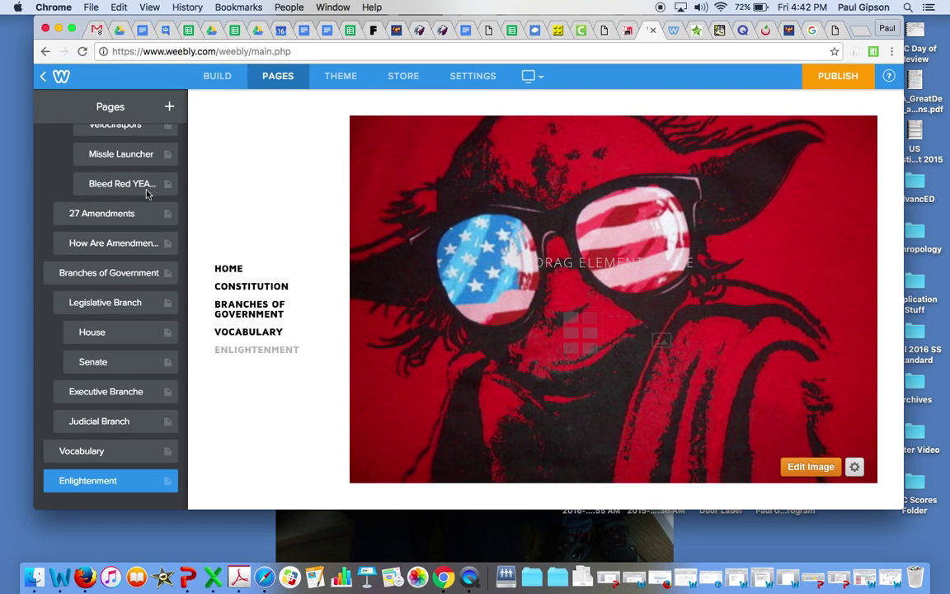
{"action": "left_click", "coordinate": [217, 76]}
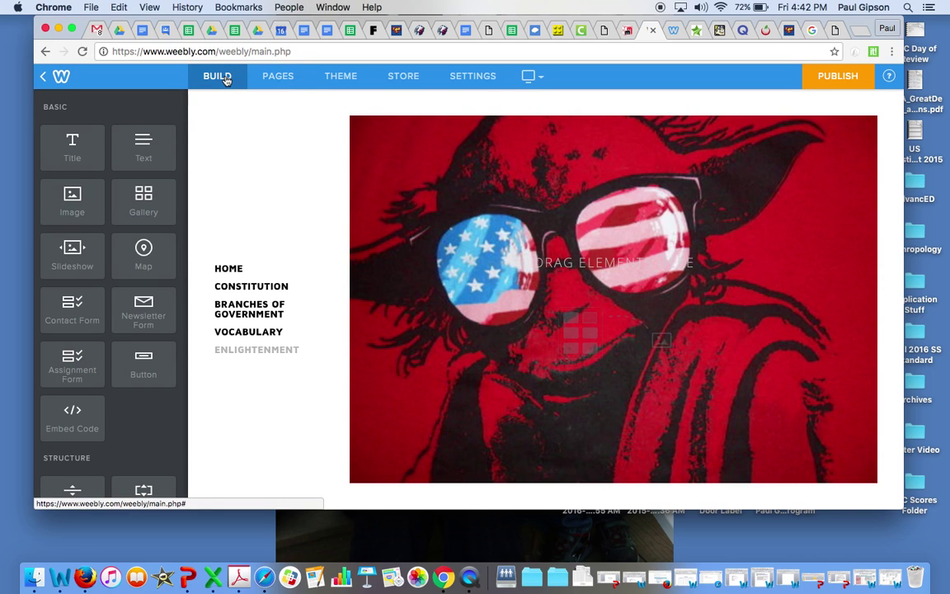
{"action": "left_click_drag", "start_coordinate": [74, 196], "coordinate": [605, 283]}
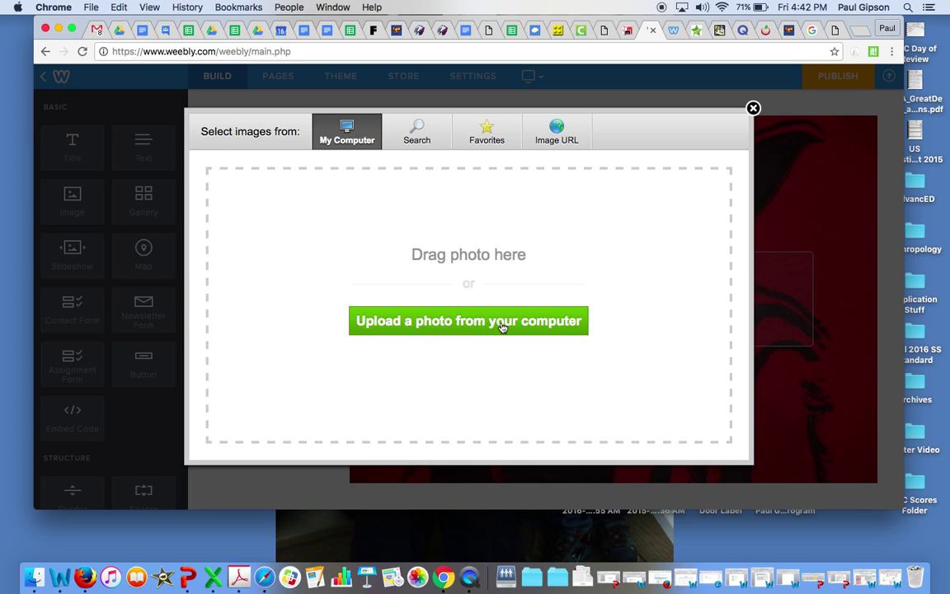
Upload "Screen Shot 2016-09-16 at 4.41.58 PM" from the Desktop into the new image element.
{"action": "left_click", "coordinate": [466, 322]}
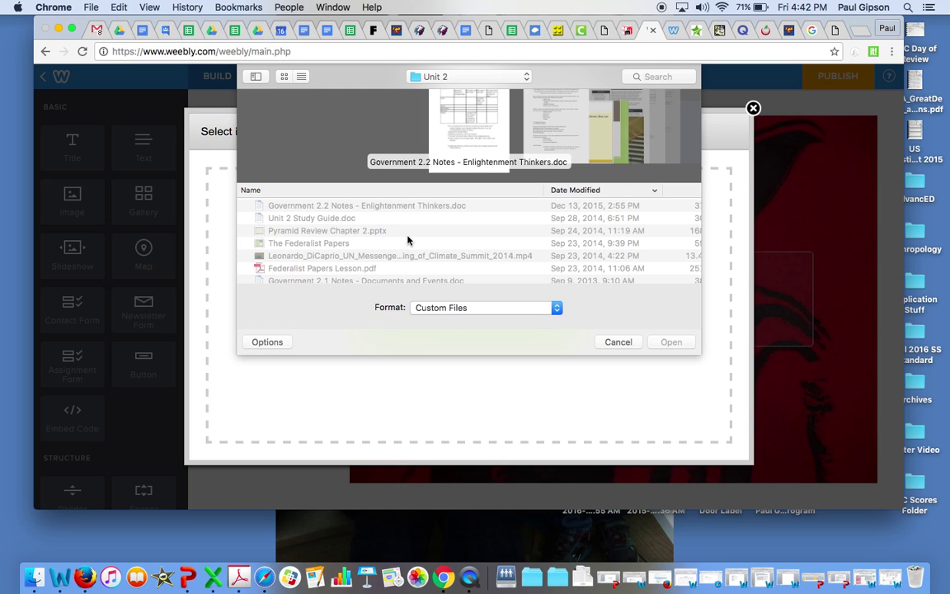
{"action": "left_click", "coordinate": [482, 78]}
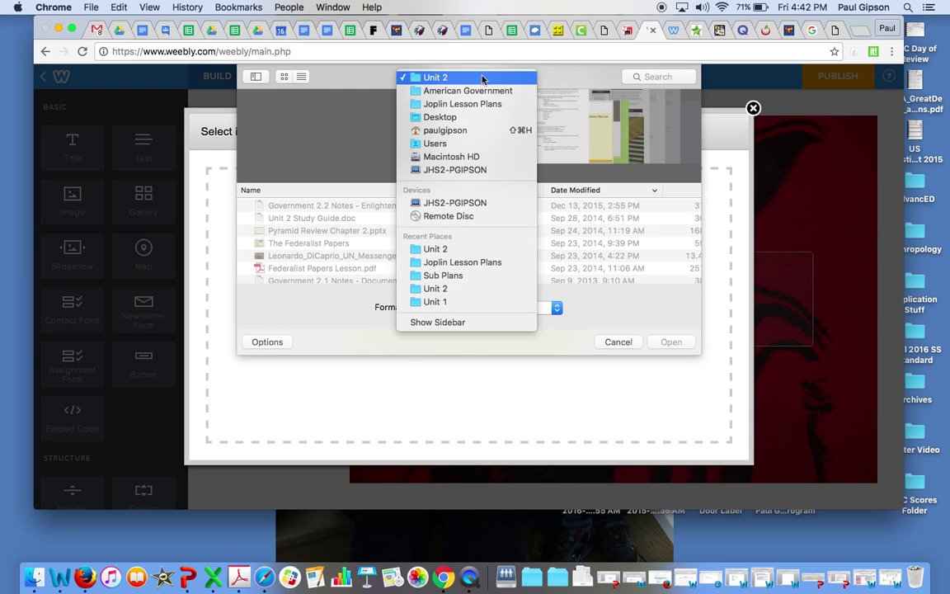
{"action": "left_click", "coordinate": [457, 117]}
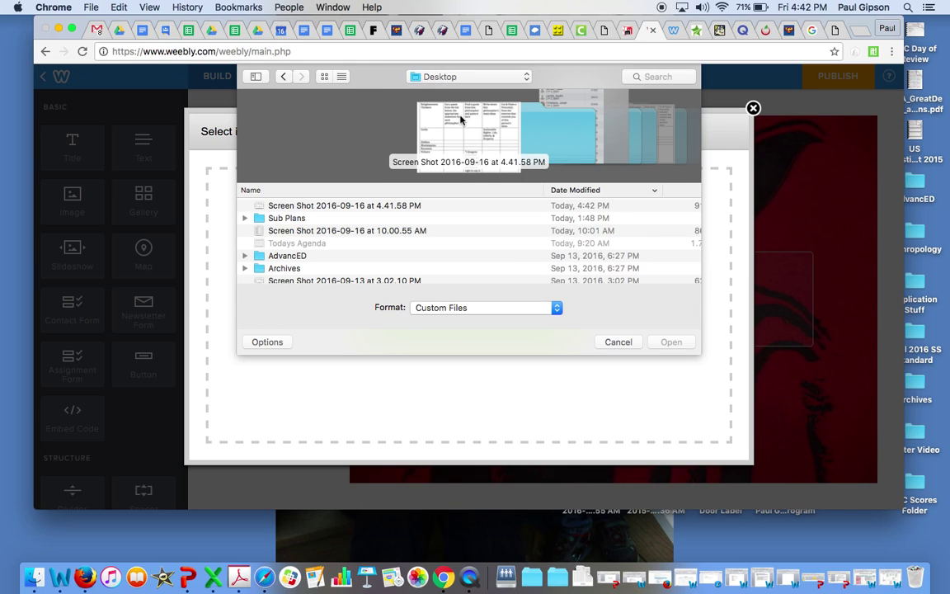
{"action": "left_click", "coordinate": [398, 206]}
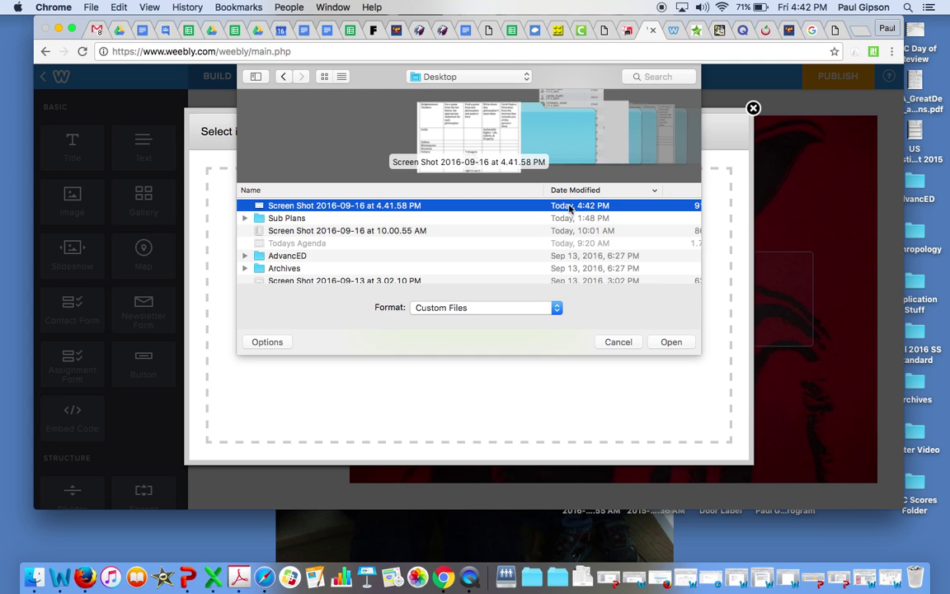
{"action": "left_click", "coordinate": [665, 346]}
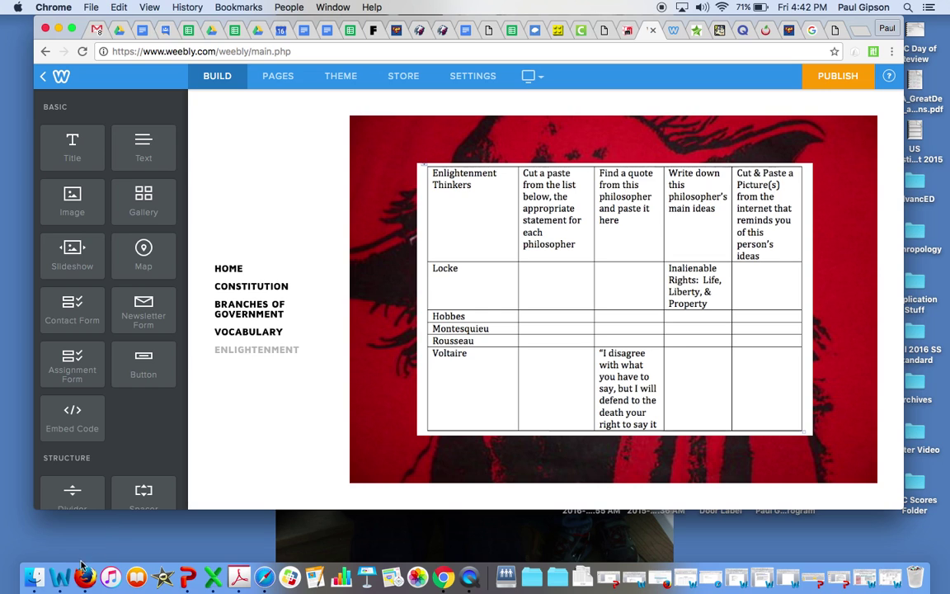
Switch to Word, close the Enlightenment Thinkers notes and bring up the Constitution Website Project rubric.
{"action": "left_click", "coordinate": [59, 576]}
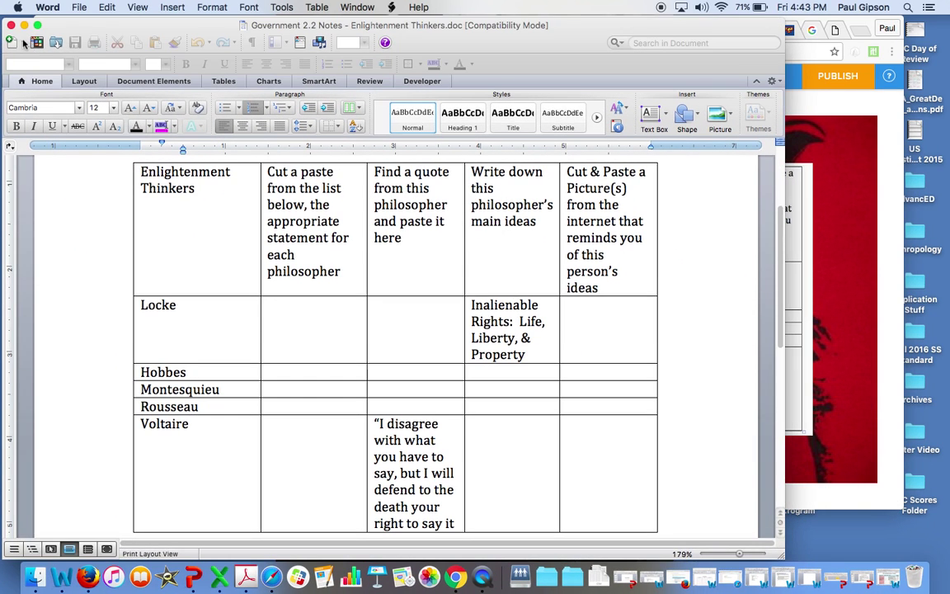
{"action": "left_click", "coordinate": [12, 28]}
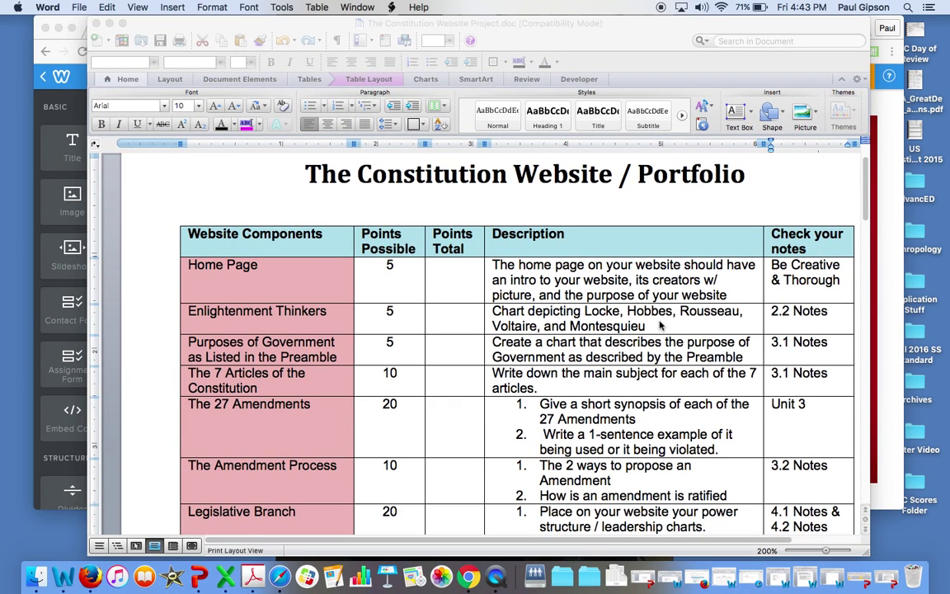
{"action": "left_click", "coordinate": [576, 322]}
Highlight the text of the rubric's Enlightenment Thinkers row in yellow.
{"action": "left_click_drag", "start_coordinate": [183, 312], "coordinate": [780, 322]}
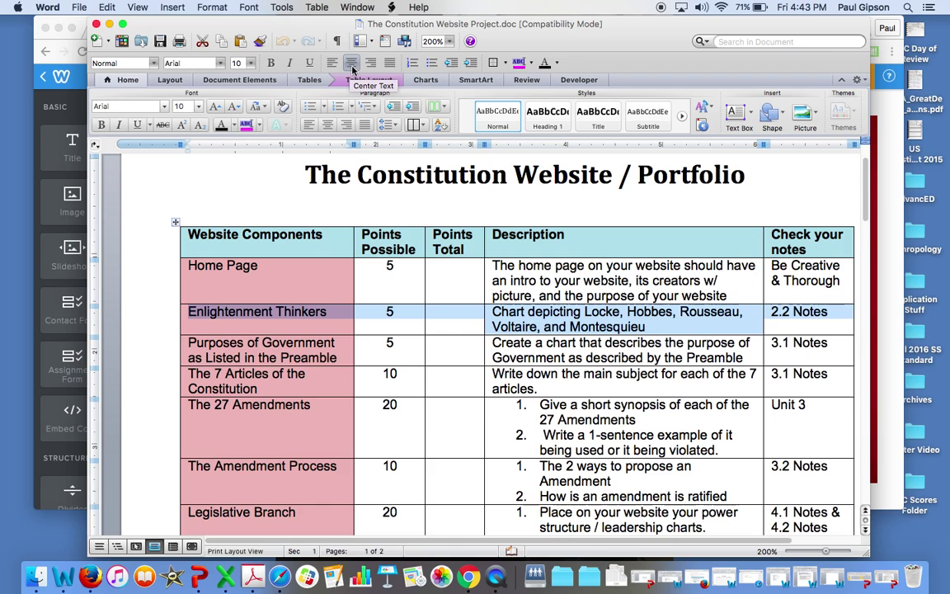
{"action": "left_click", "coordinate": [234, 124]}
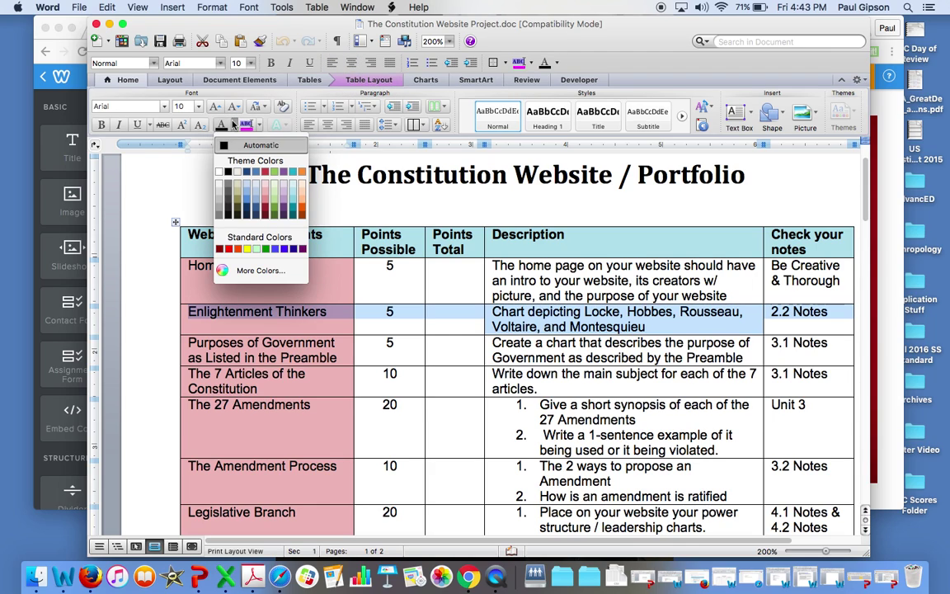
{"action": "left_click", "coordinate": [258, 125]}
{"action": "left_click", "coordinate": [258, 125]}
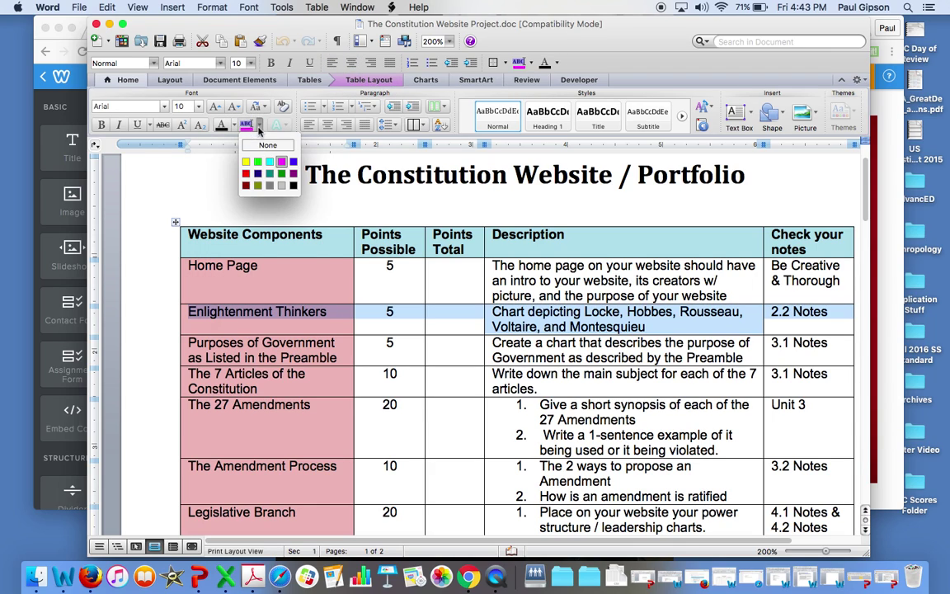
{"action": "left_click", "coordinate": [223, 148]}
{"action": "left_click", "coordinate": [338, 357]}
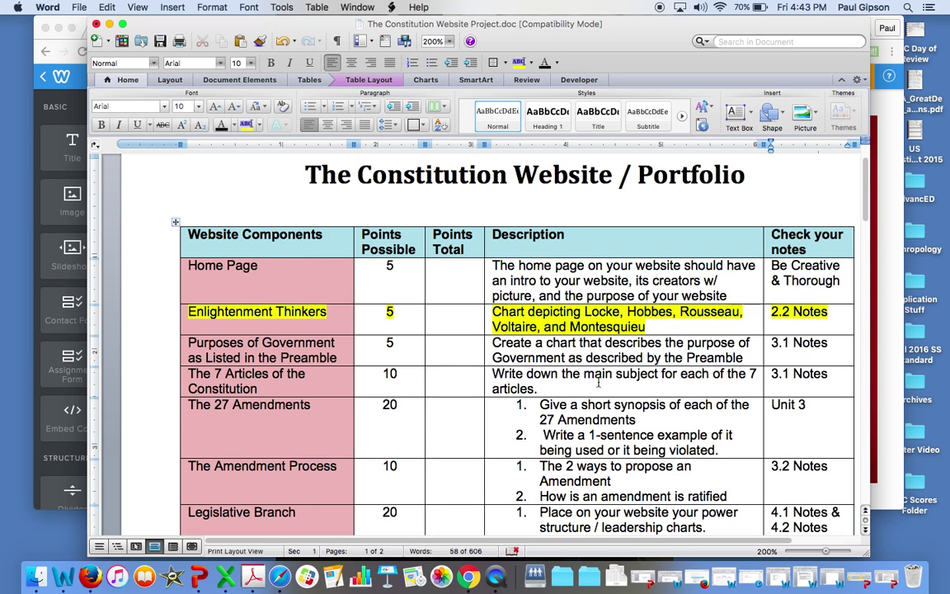
Review the rubric's rows from Purposes of Government through The Amendment Process, marking their descriptions by selection.
{"action": "scroll", "coordinate": [597, 378], "scroll_direction": "down", "scroll_amount": 2}
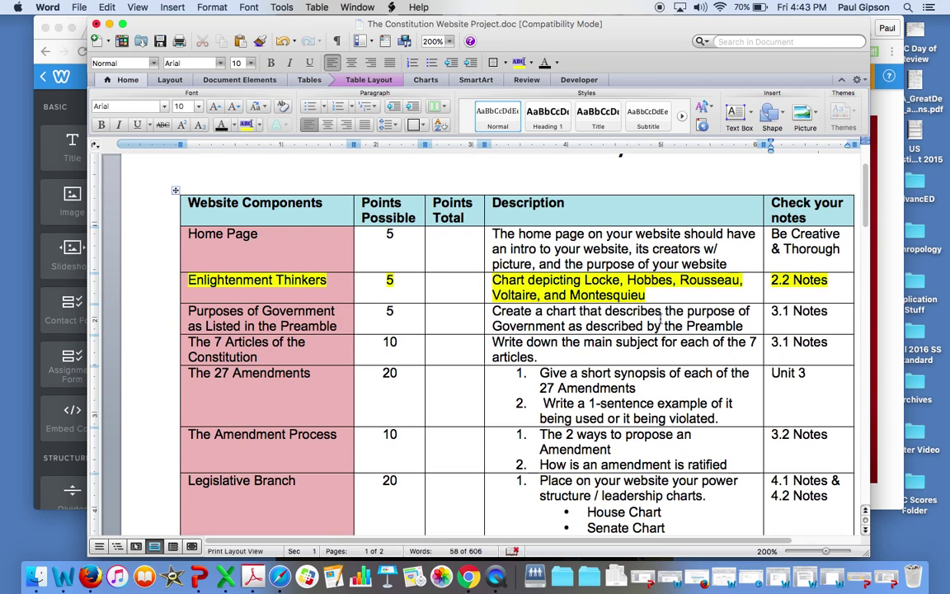
{"action": "left_click_drag", "start_coordinate": [746, 325], "coordinate": [545, 314]}
{"action": "left_click_drag", "start_coordinate": [541, 354], "coordinate": [495, 345]}
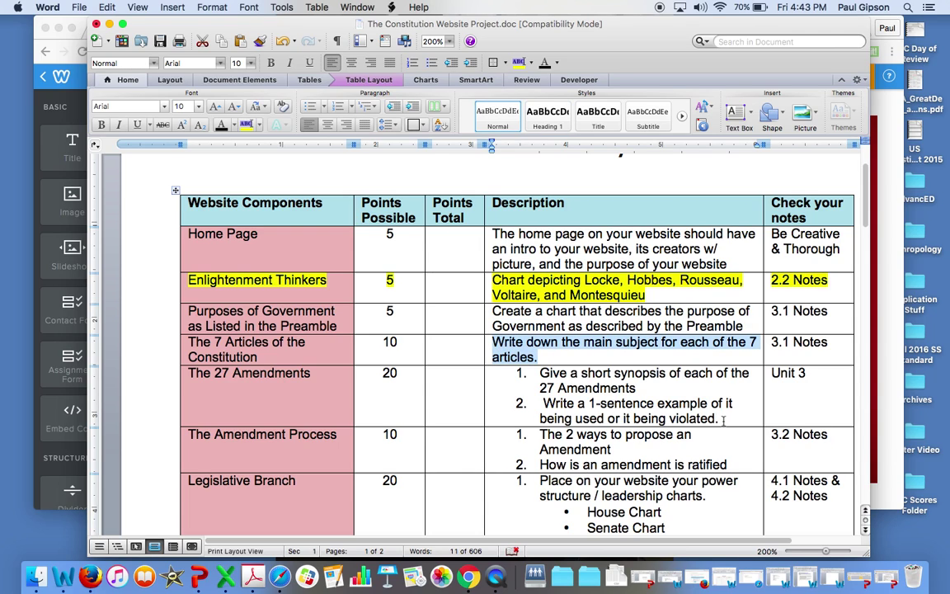
{"action": "left_click_drag", "start_coordinate": [722, 418], "coordinate": [547, 352]}
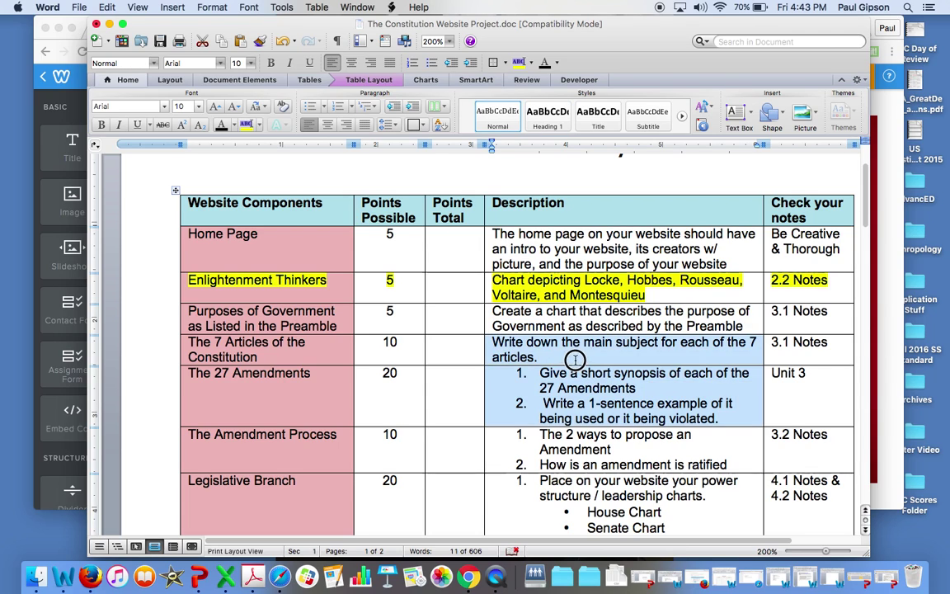
{"action": "left_click_drag", "start_coordinate": [728, 464], "coordinate": [567, 436]}
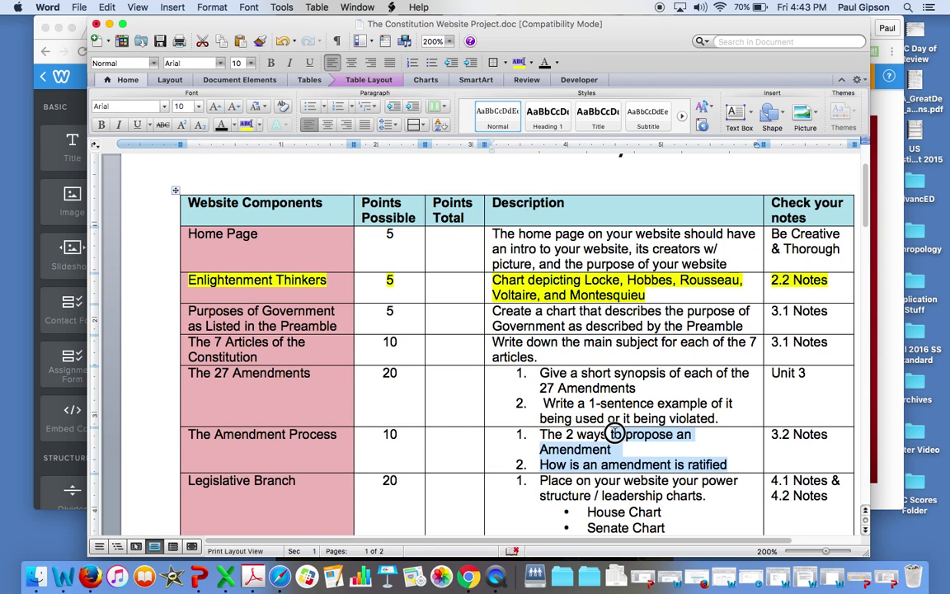
{"action": "left_click_drag", "start_coordinate": [661, 462], "coordinate": [224, 326]}
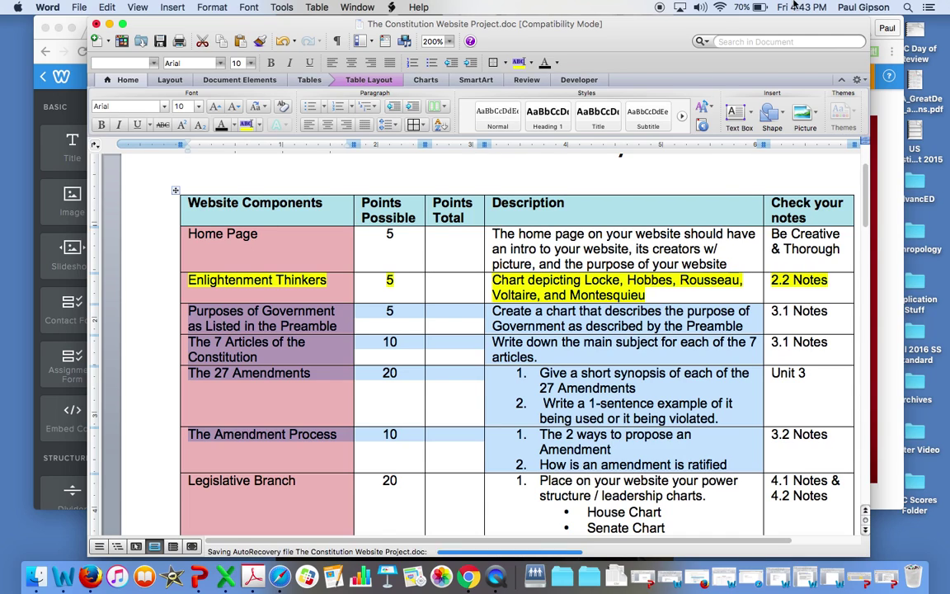
Switch to the Weebly editor in Chrome, open the Home page and reveal its subpage in the site navigation.
{"action": "left_click", "coordinate": [64, 22]}
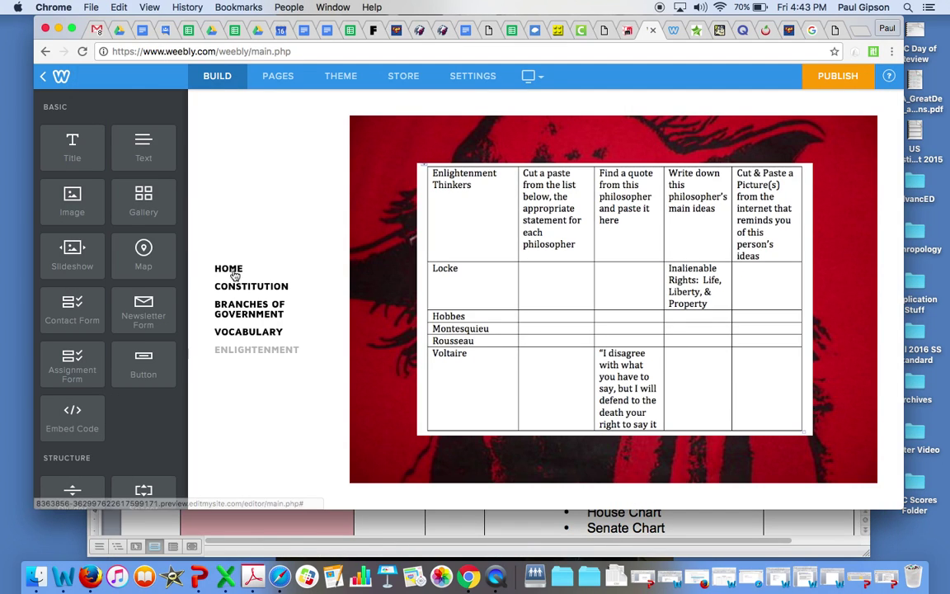
{"action": "left_click", "coordinate": [230, 270]}
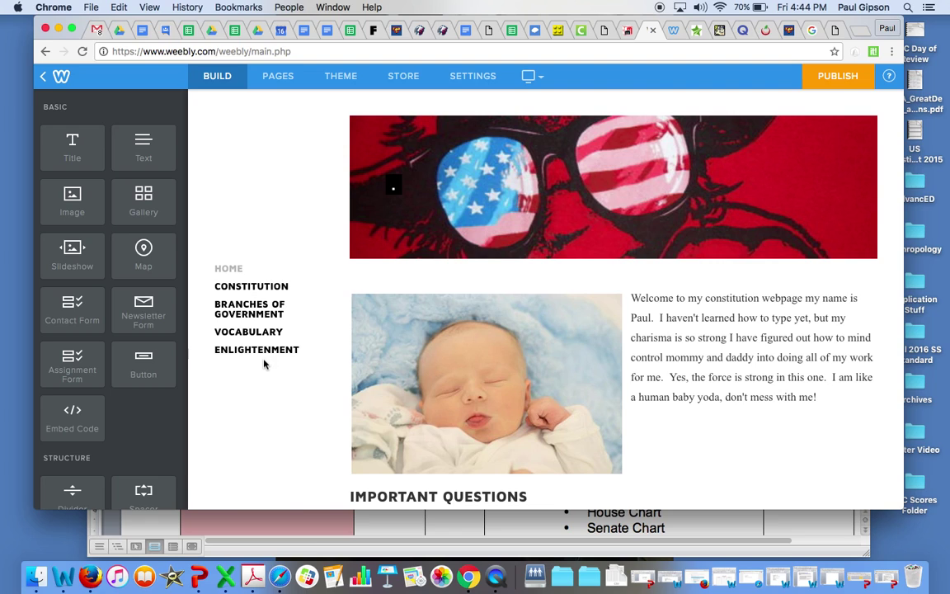
{"action": "mouse_move", "coordinate": [244, 271]}
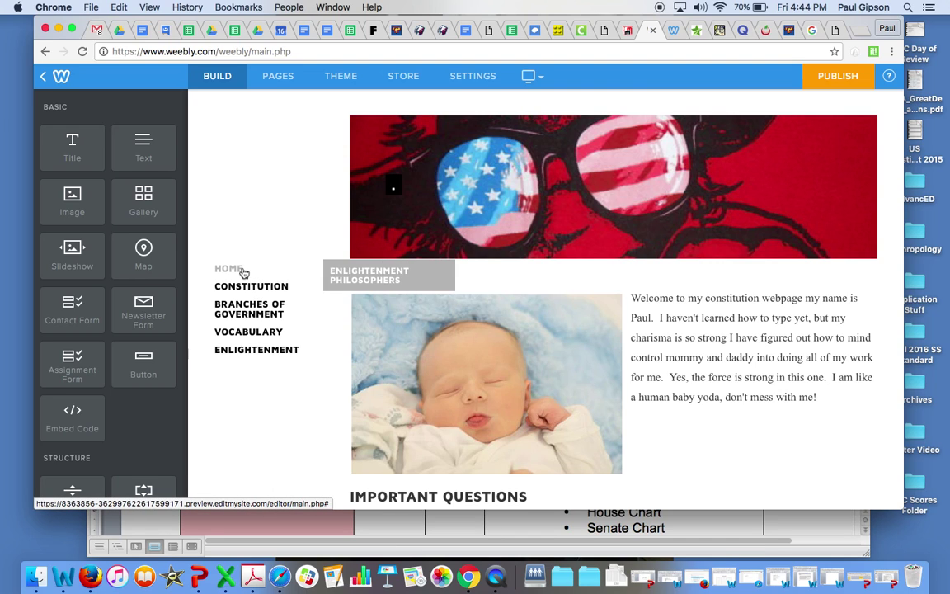
{"action": "mouse_move", "coordinate": [286, 286]}
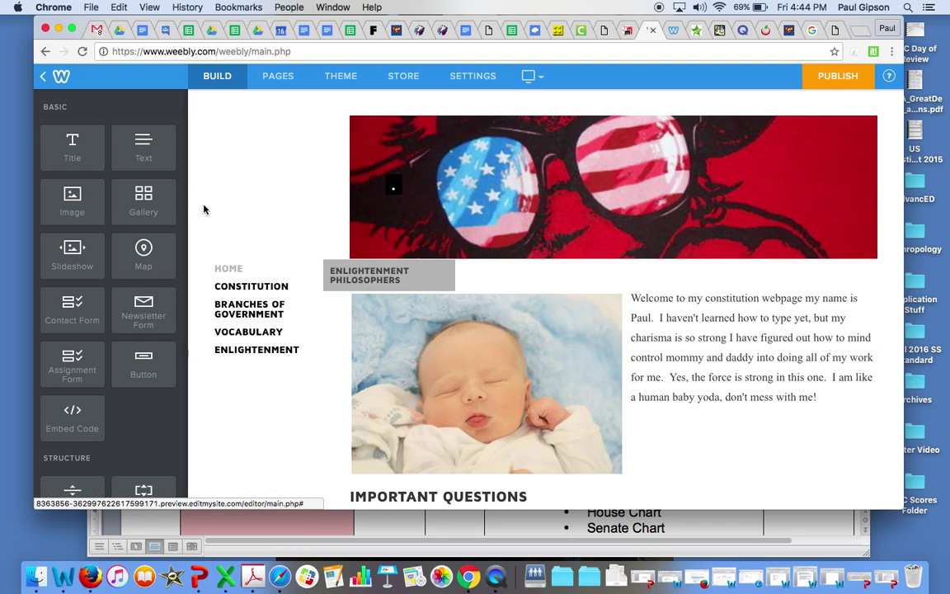
Delete the Enlightenment Philosophers subpage under Home from the site.
{"action": "left_click", "coordinate": [277, 76]}
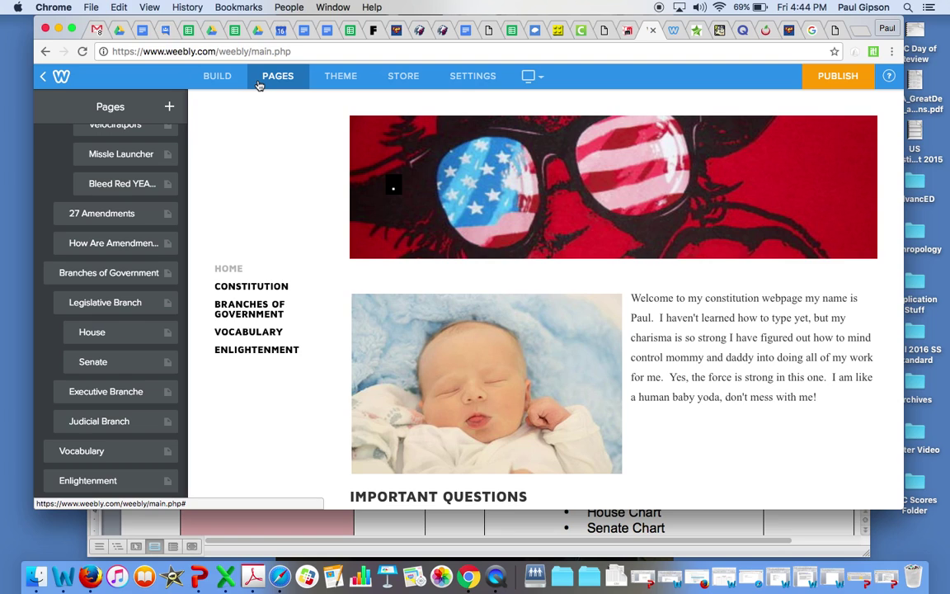
{"action": "scroll", "coordinate": [122, 219], "scroll_direction": "up", "scroll_amount": 5}
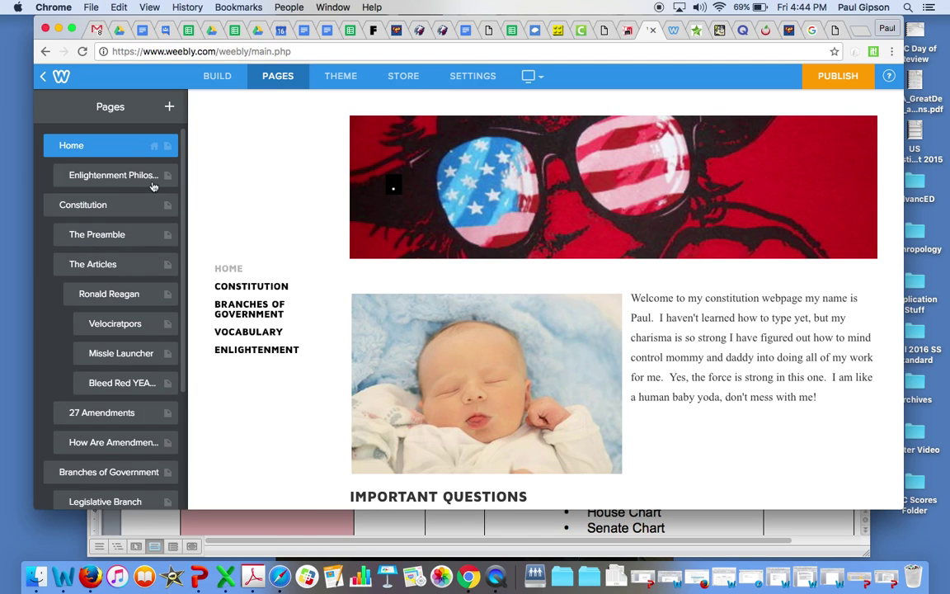
{"action": "left_click", "coordinate": [128, 183]}
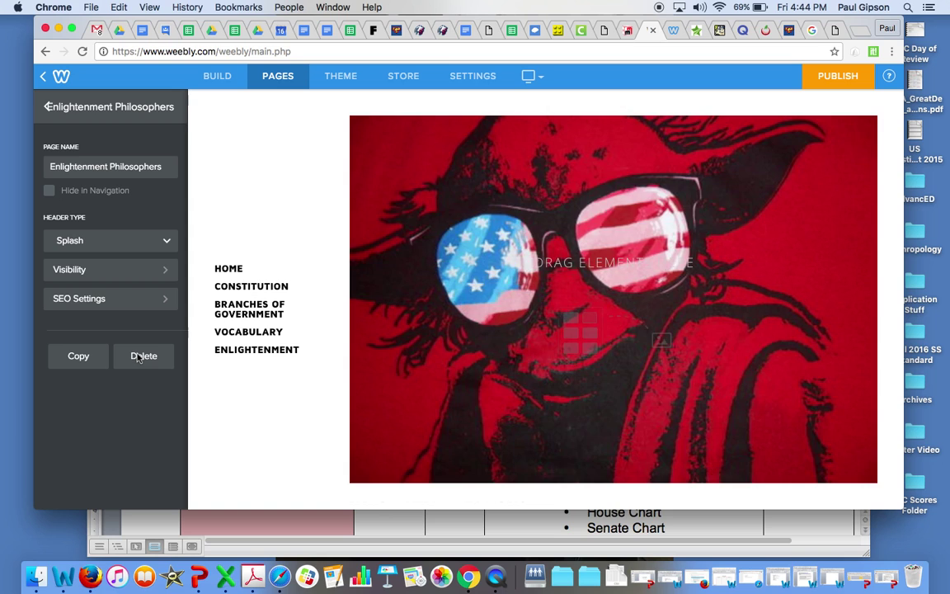
{"action": "left_click", "coordinate": [141, 356]}
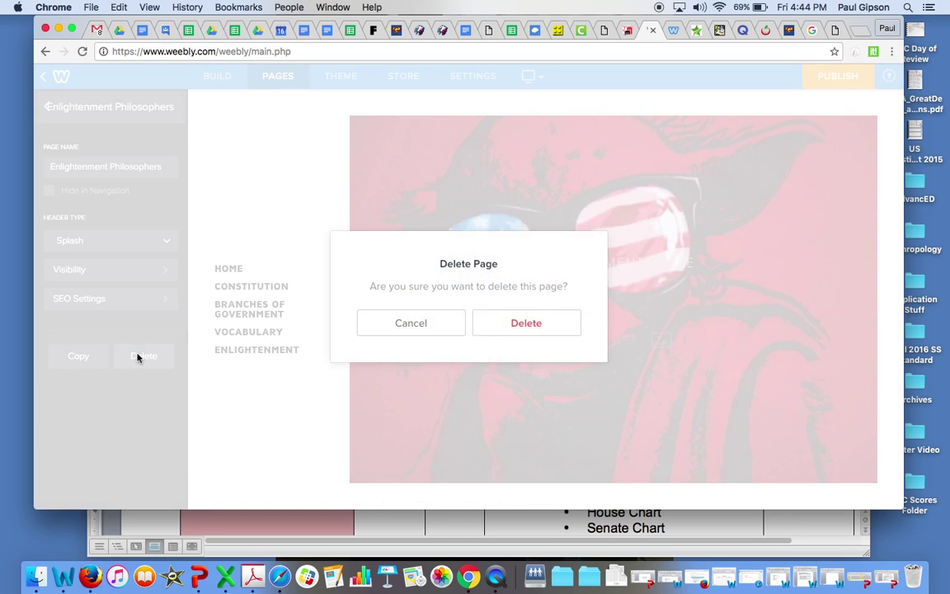
{"action": "left_click", "coordinate": [510, 307]}
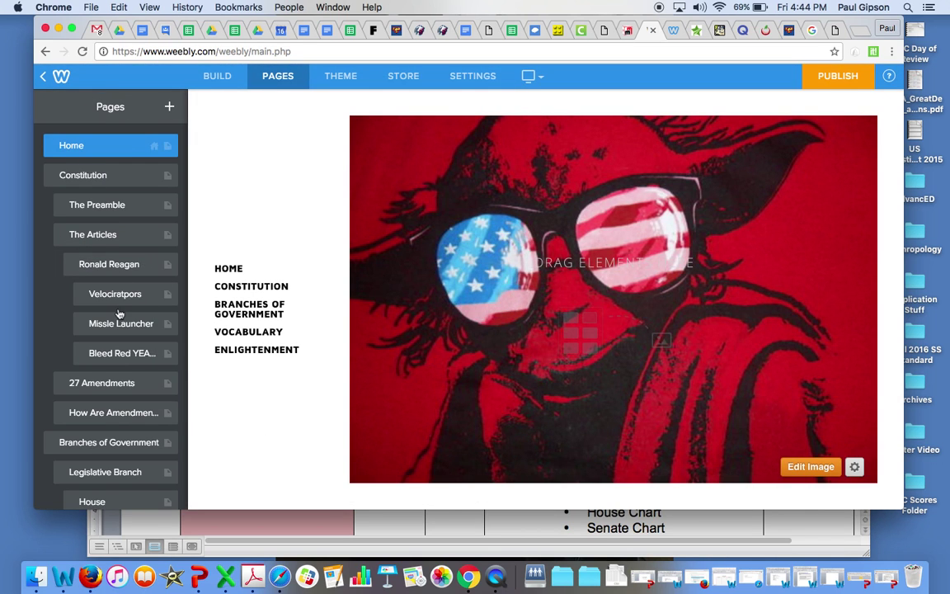
Nest the Enlightenment page as a subpage of Vocabulary and check it in the site navigation.
{"action": "scroll", "coordinate": [118, 314], "scroll_direction": "down", "scroll_amount": 5}
{"action": "left_click", "coordinate": [52, 485]}
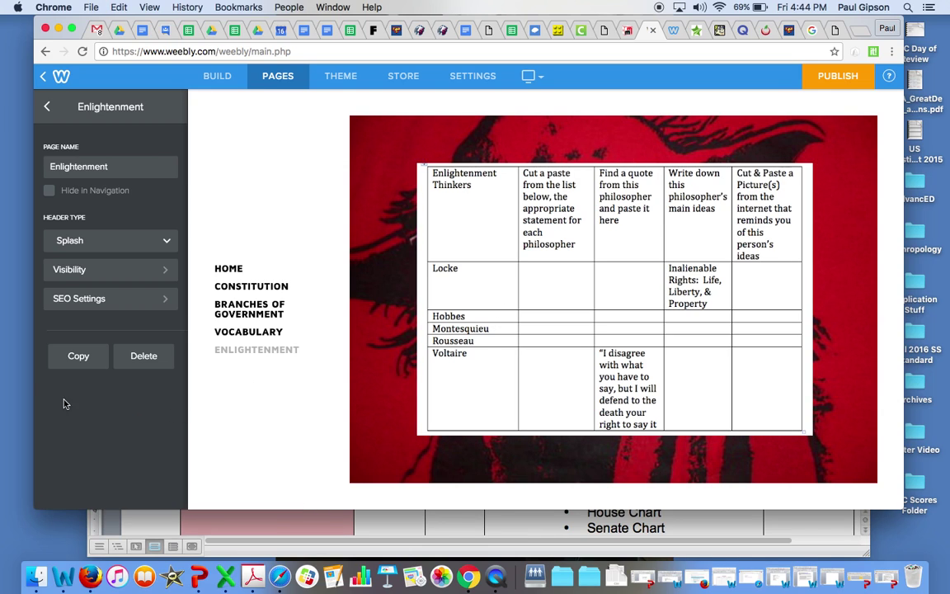
{"action": "left_click", "coordinate": [46, 106]}
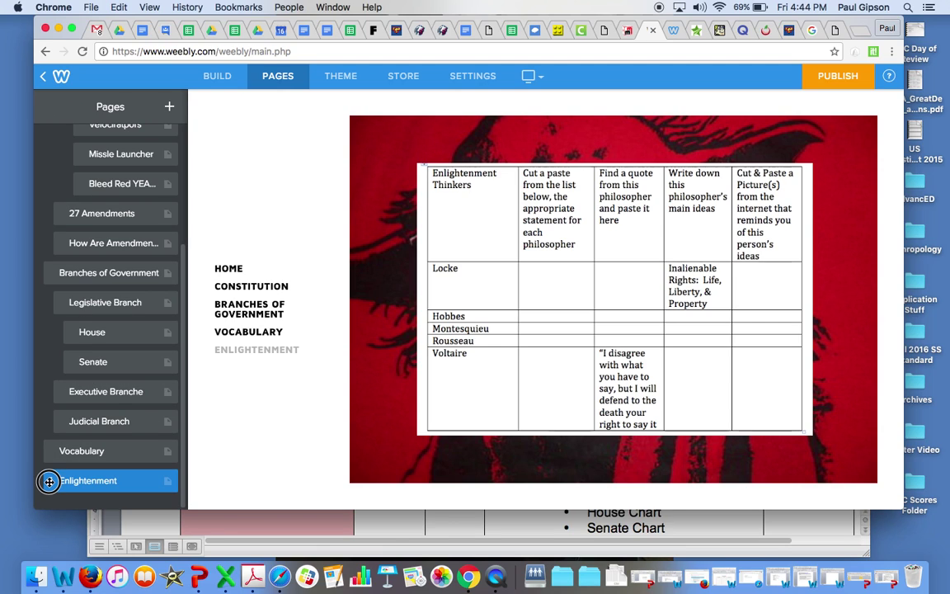
{"action": "left_click_drag", "start_coordinate": [48, 481], "coordinate": [60, 480]}
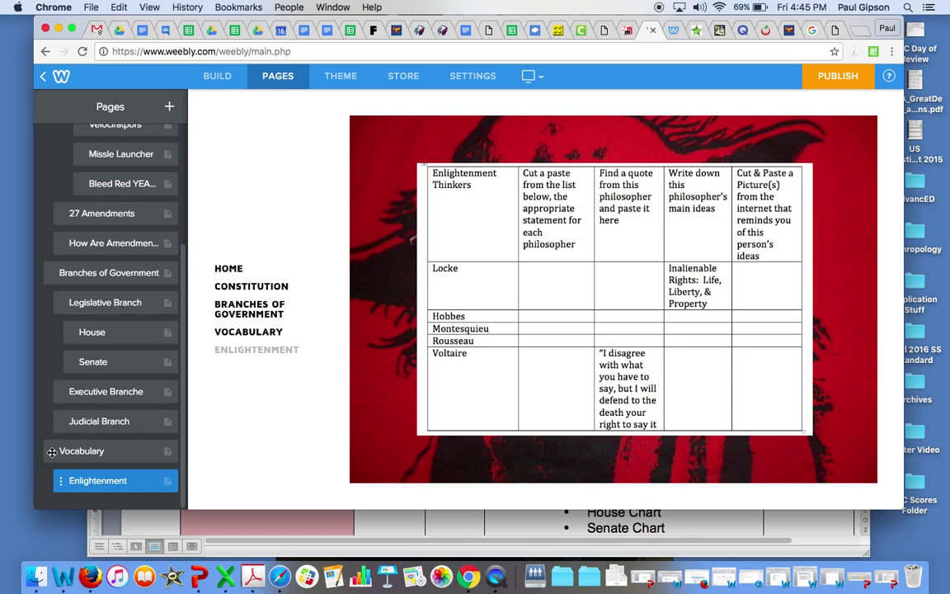
{"action": "mouse_move", "coordinate": [274, 350]}
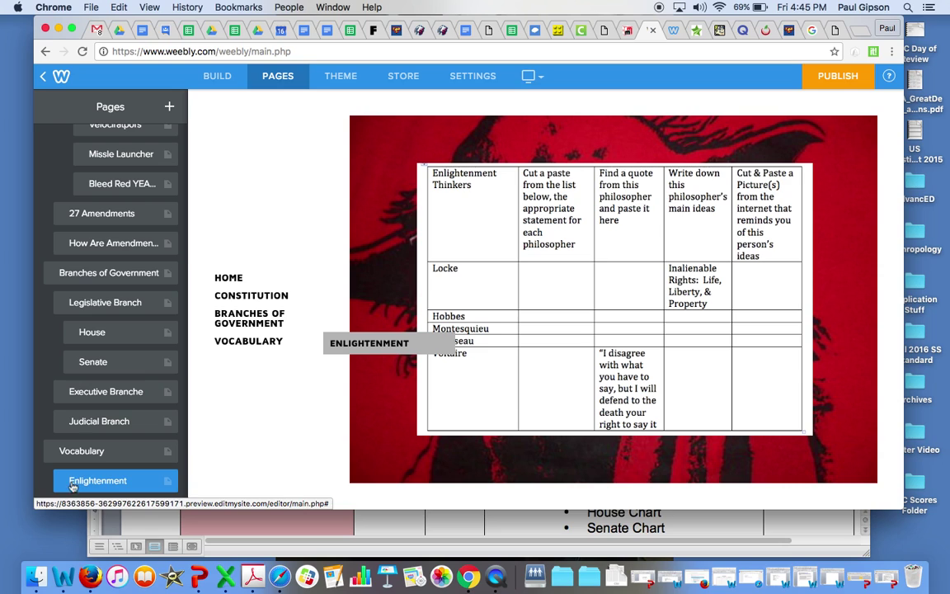
Move the Enlightenment page directly below Home and make it a top-level page.
{"action": "left_click_drag", "start_coordinate": [66, 478], "coordinate": [65, 183]}
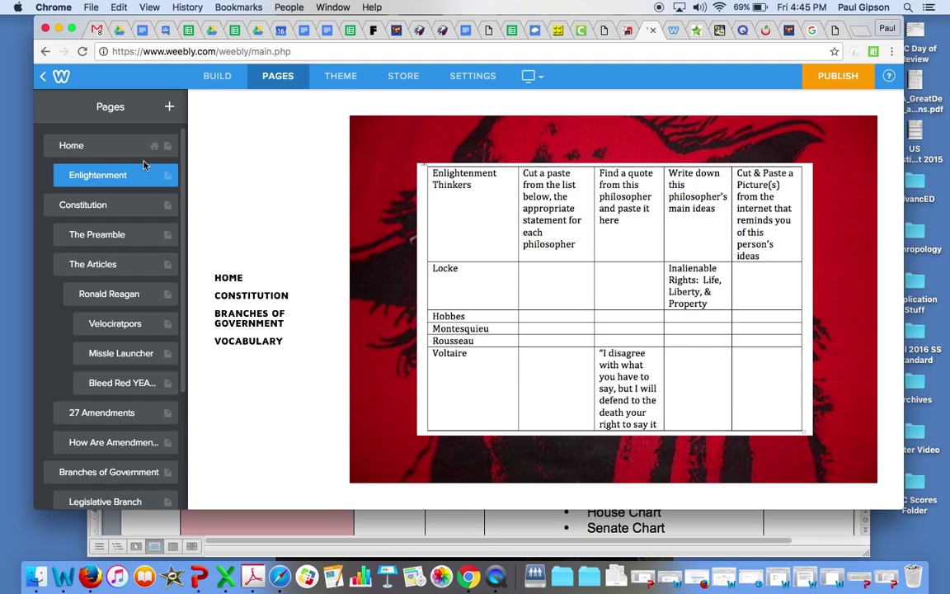
{"action": "left_click_drag", "start_coordinate": [58, 174], "coordinate": [48, 175]}
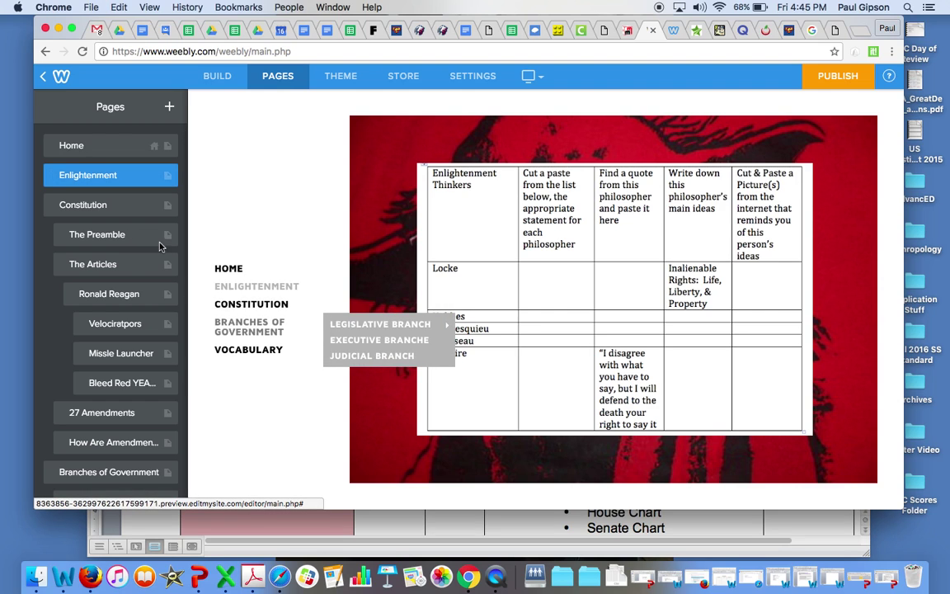
{"action": "mouse_move", "coordinate": [217, 255]}
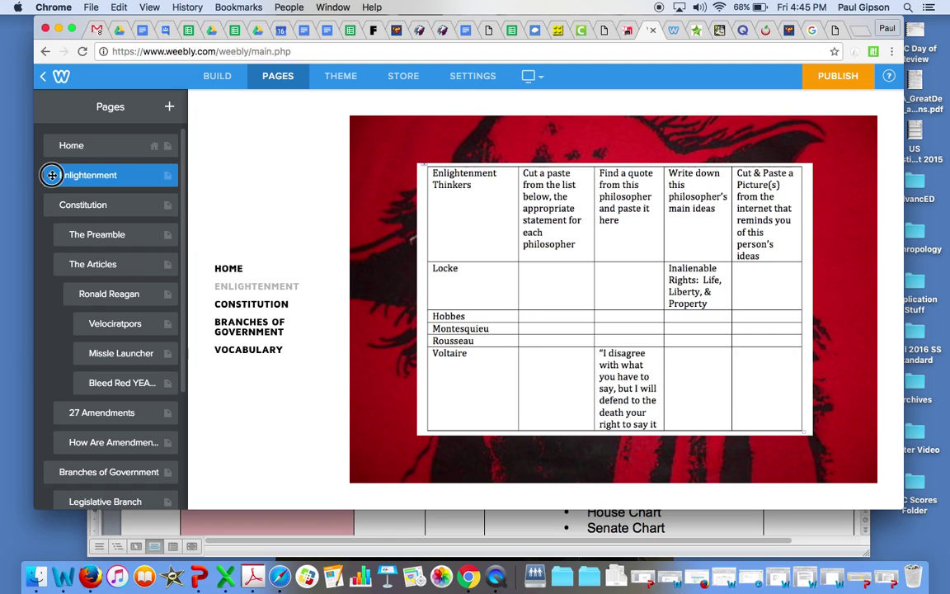
Nest the Enlightenment page under Home, and move it back to Vocabulary as a subpage.
{"action": "left_click_drag", "start_coordinate": [57, 175], "coordinate": [62, 175]}
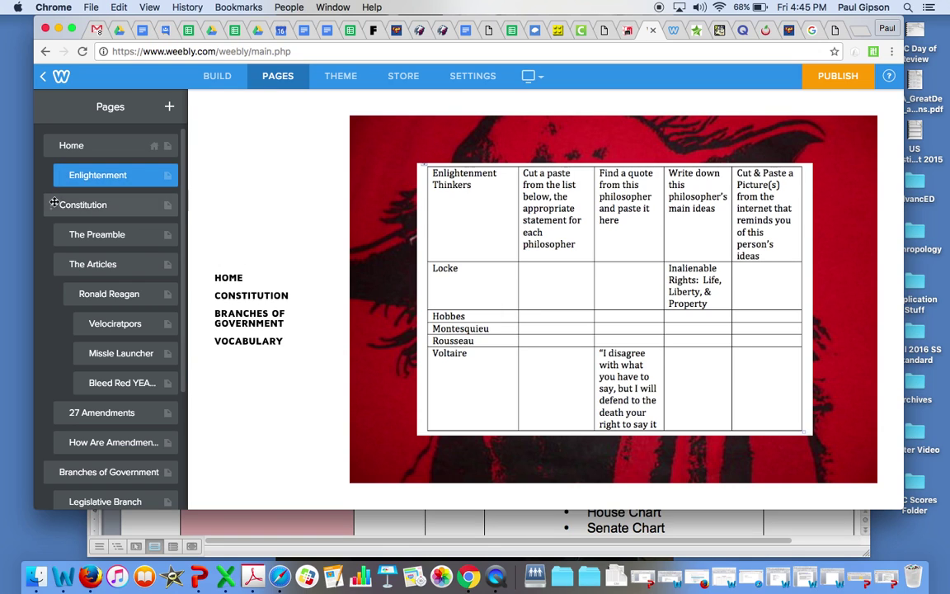
{"action": "left_click_drag", "start_coordinate": [52, 175], "coordinate": [62, 477]}
{"action": "left_click", "coordinate": [61, 479]}
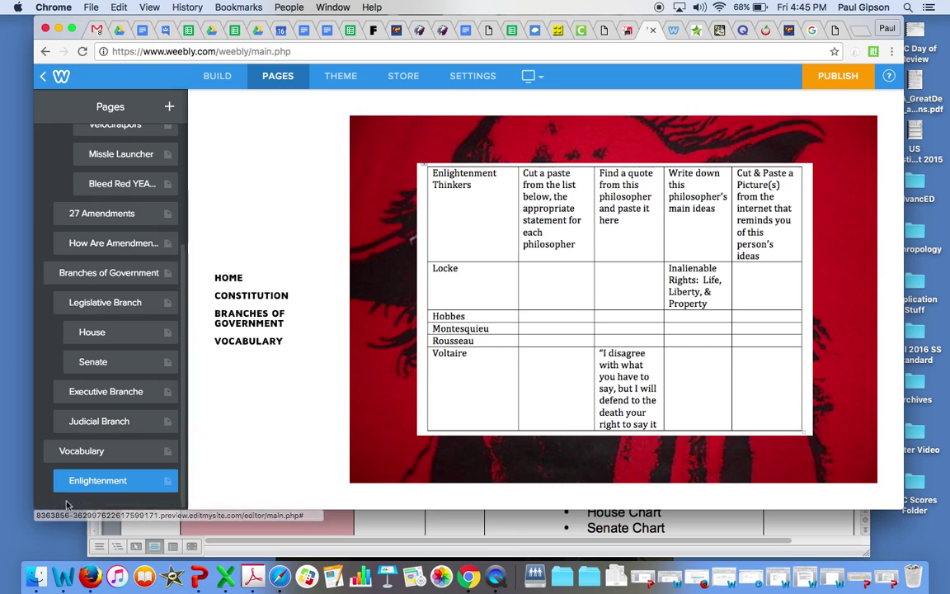
{"action": "left_click", "coordinate": [260, 339]}
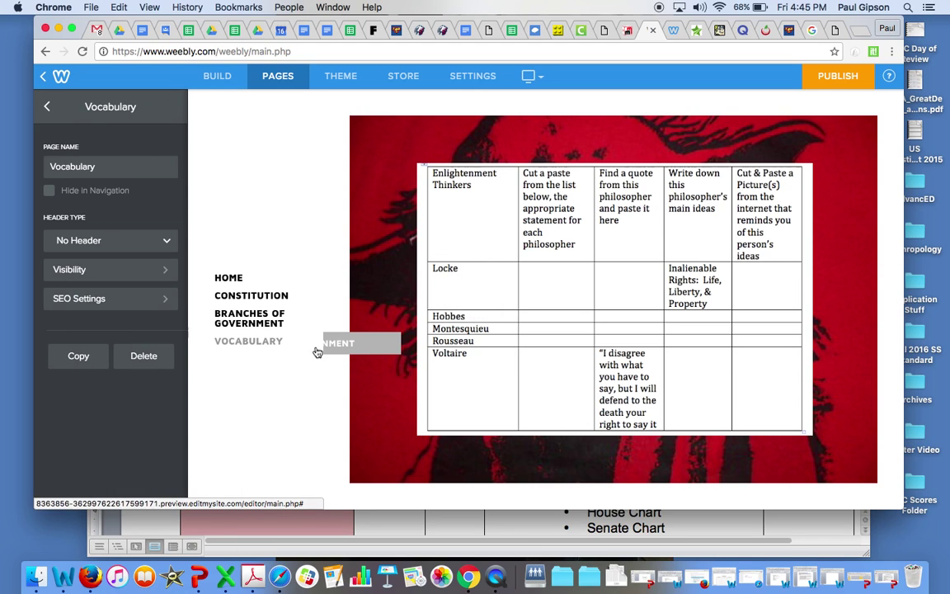
{"action": "left_click", "coordinate": [47, 108]}
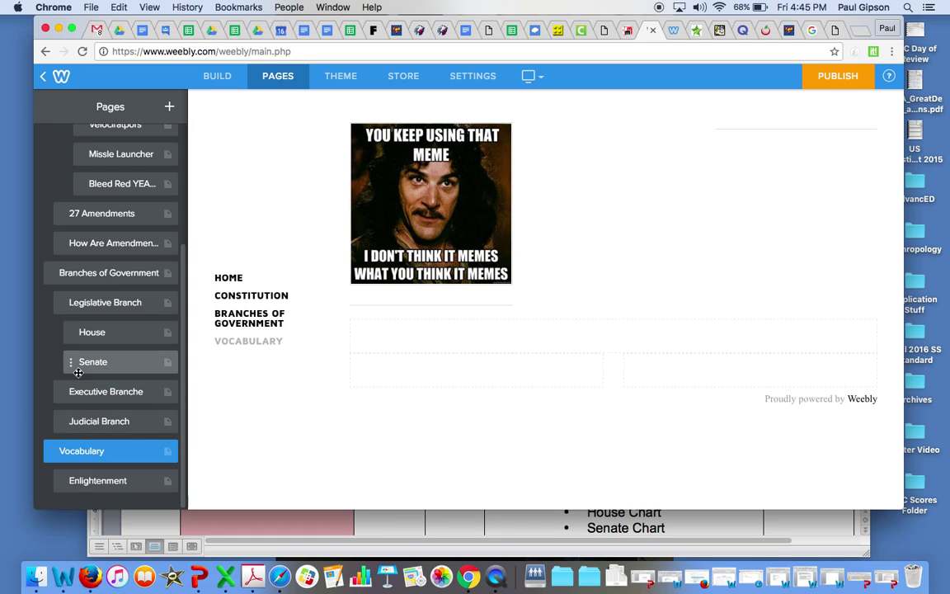
Move the How Are Amendments Made page under Enlightenment as its subpage and check the Vocabulary navigation.
{"action": "left_click_drag", "start_coordinate": [60, 245], "coordinate": [75, 493]}
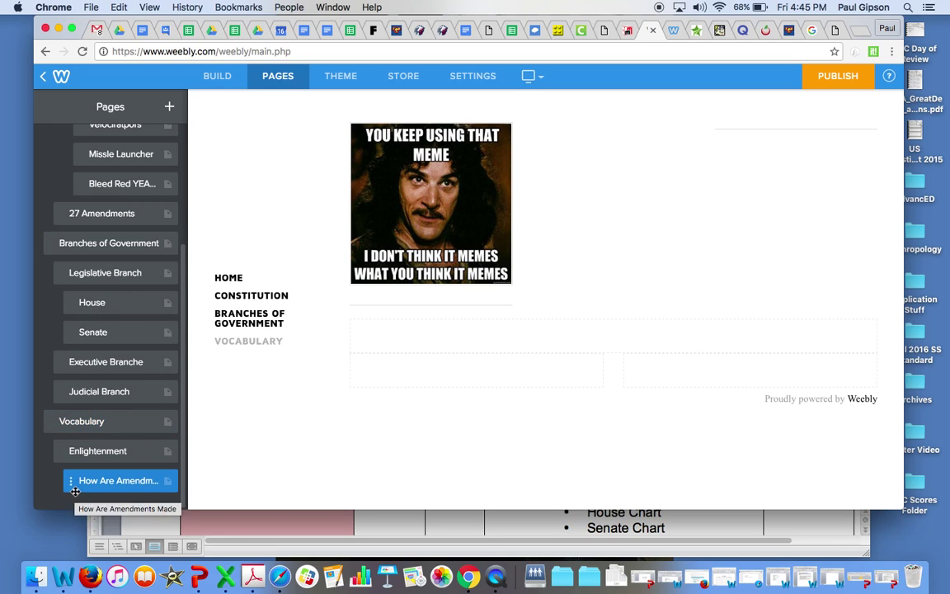
{"action": "mouse_move", "coordinate": [235, 345]}
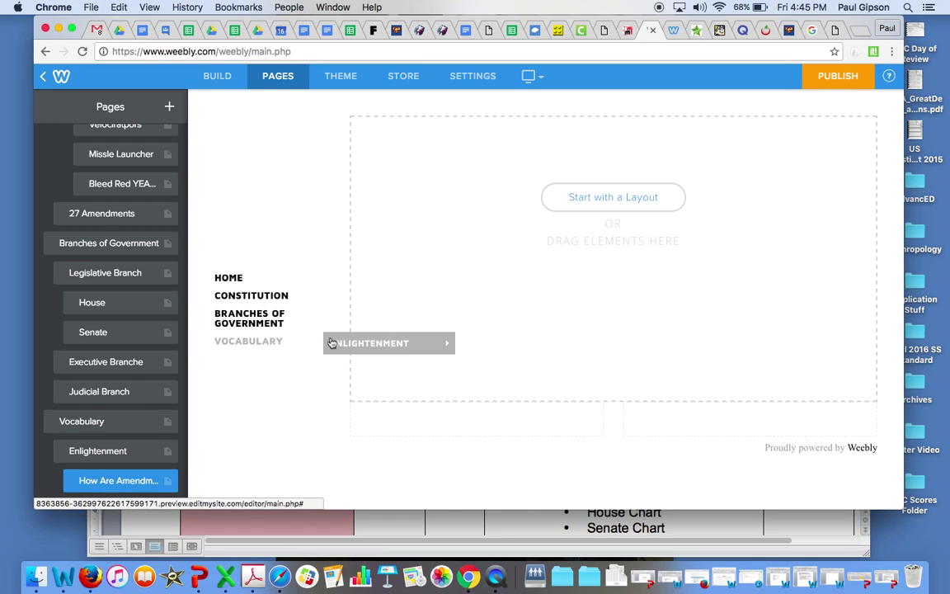
{"action": "mouse_move", "coordinate": [350, 343]}
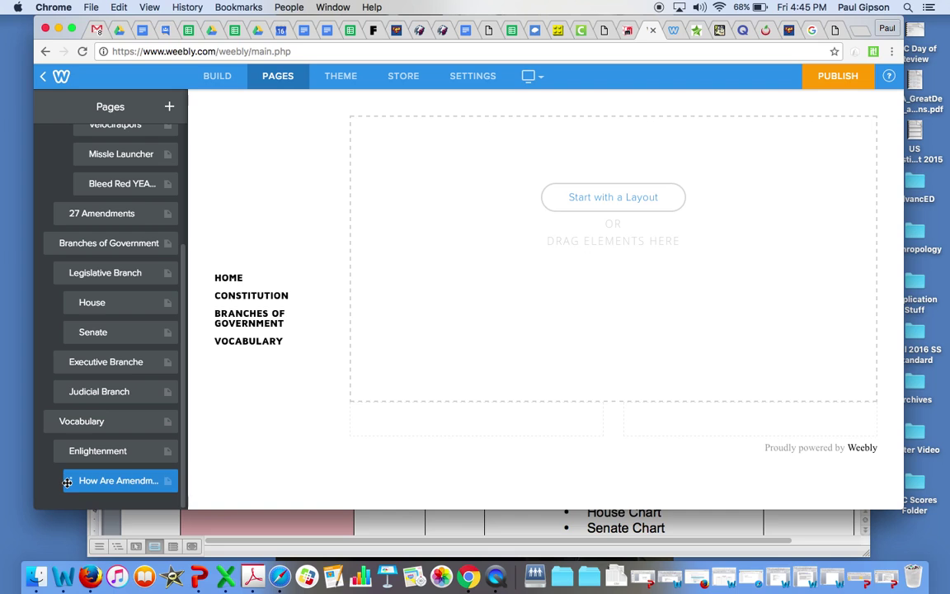
Move the How Are Amendments Made page back below 27 Amendments and nest it as that page's subpage.
{"action": "left_click_drag", "start_coordinate": [67, 482], "coordinate": [59, 245]}
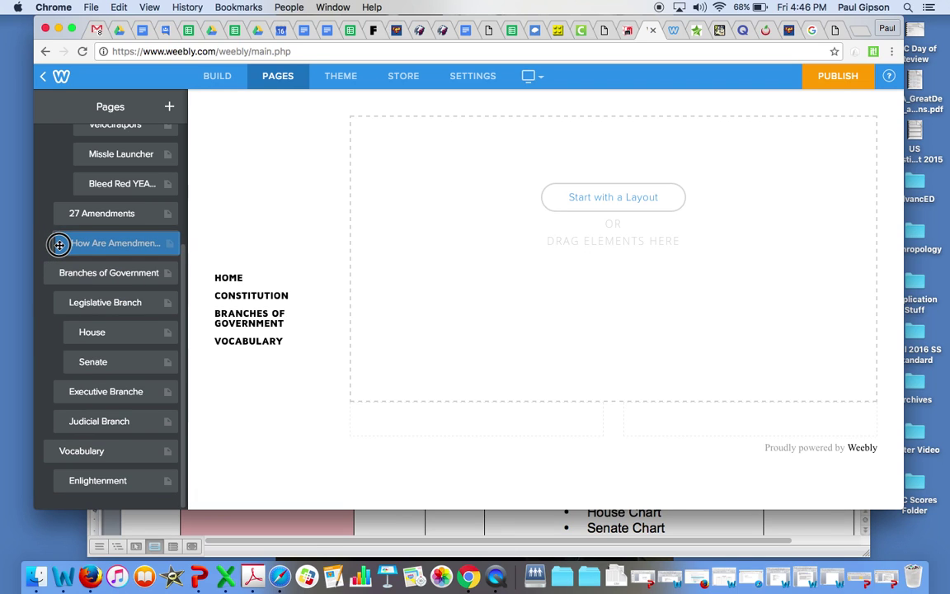
{"action": "left_click_drag", "start_coordinate": [59, 245], "coordinate": [66, 245]}
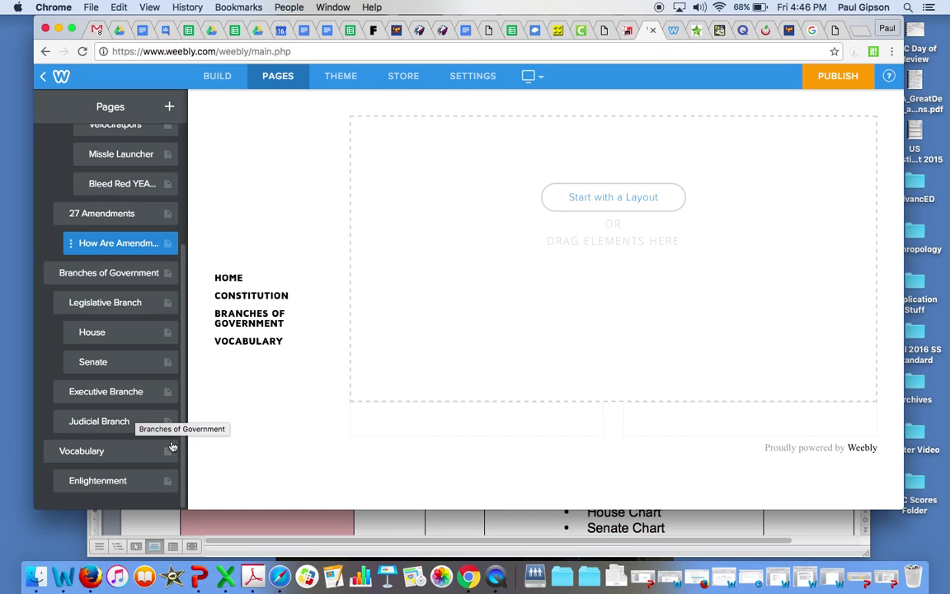
{"action": "mouse_move", "coordinate": [286, 329]}
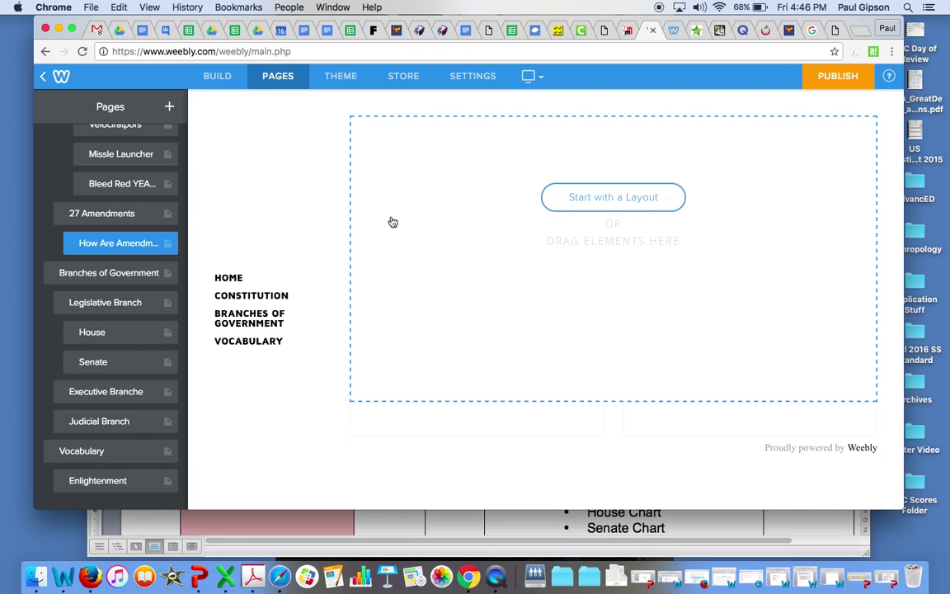
Examine the Constitution subpages in the site navigation, including The Articles, and open the Home page's settings.
{"action": "scroll", "coordinate": [83, 183], "scroll_direction": "up", "scroll_amount": 4}
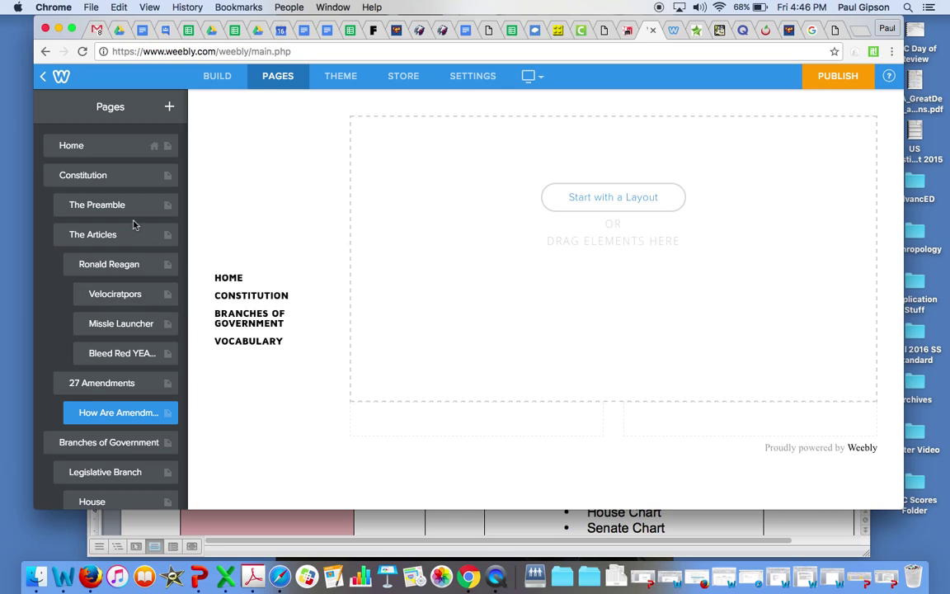
{"action": "mouse_move", "coordinate": [248, 298]}
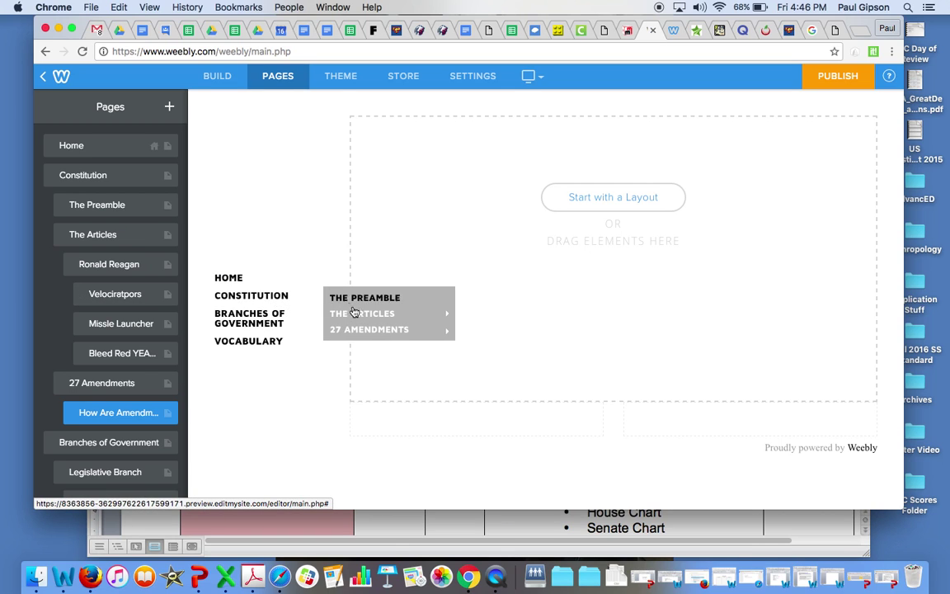
{"action": "mouse_move", "coordinate": [388, 314]}
{"action": "mouse_move", "coordinate": [496, 317]}
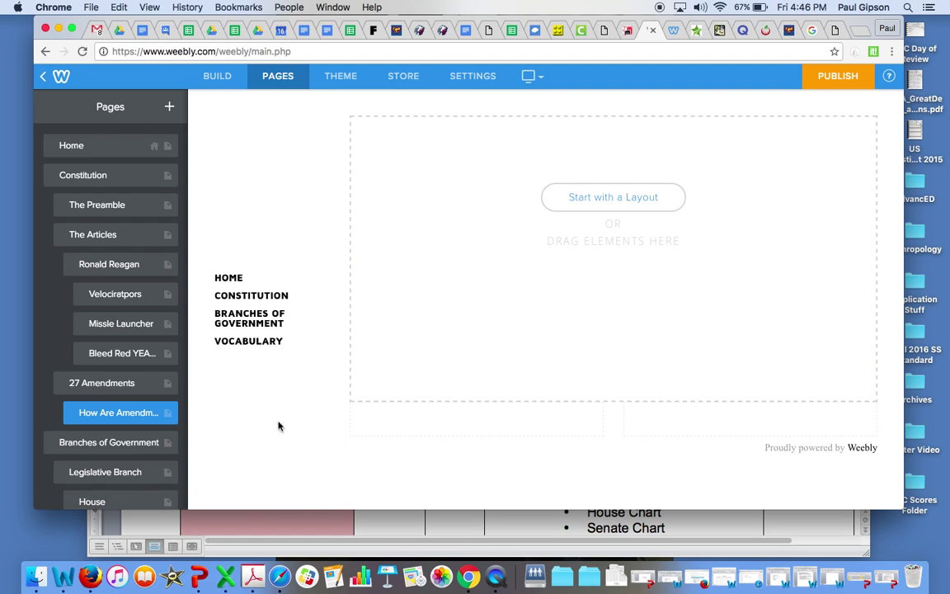
{"action": "left_click", "coordinate": [71, 147]}
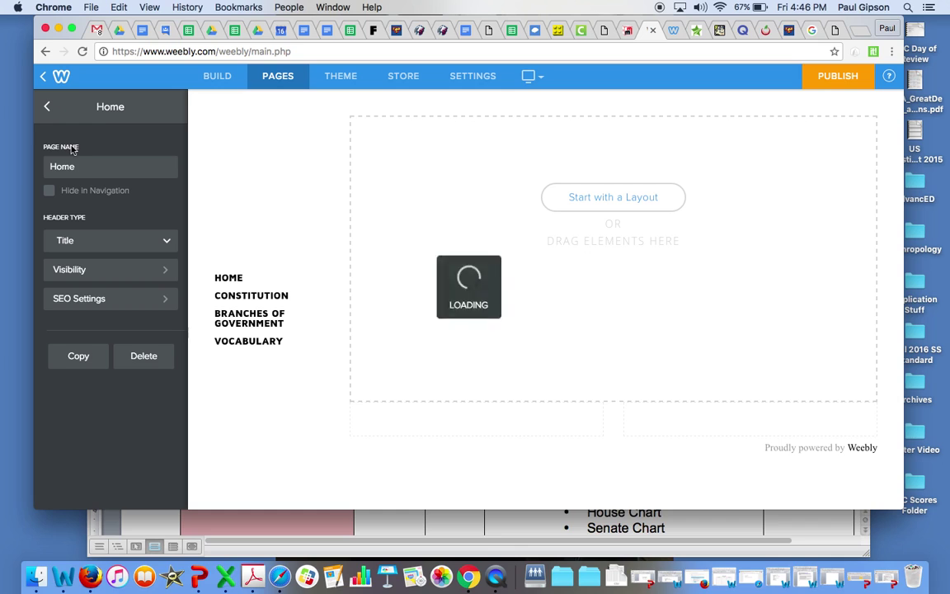
Leave the Home page's settings and return to building the Home page's content.
{"action": "left_click", "coordinate": [216, 76]}
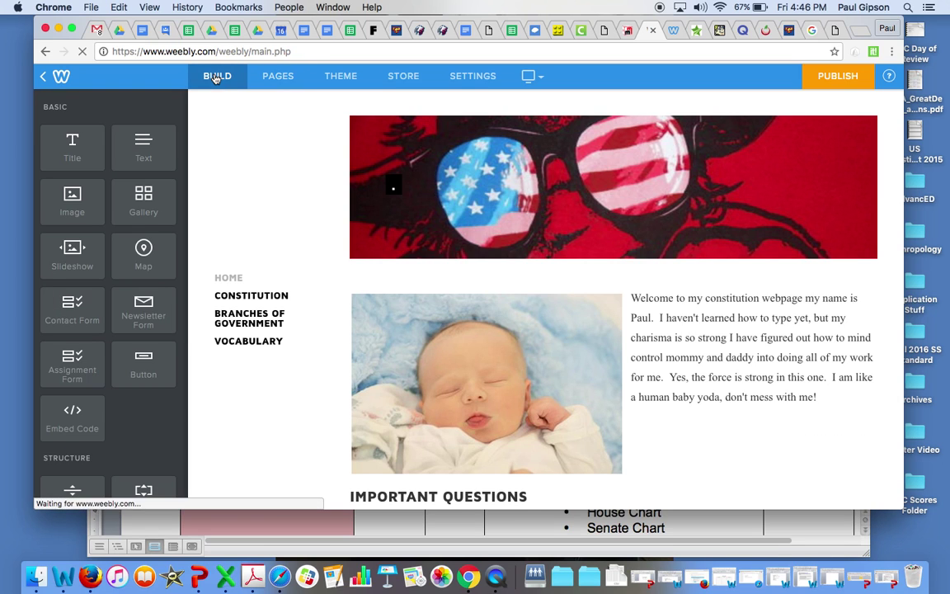
{"action": "mouse_move", "coordinate": [244, 255]}
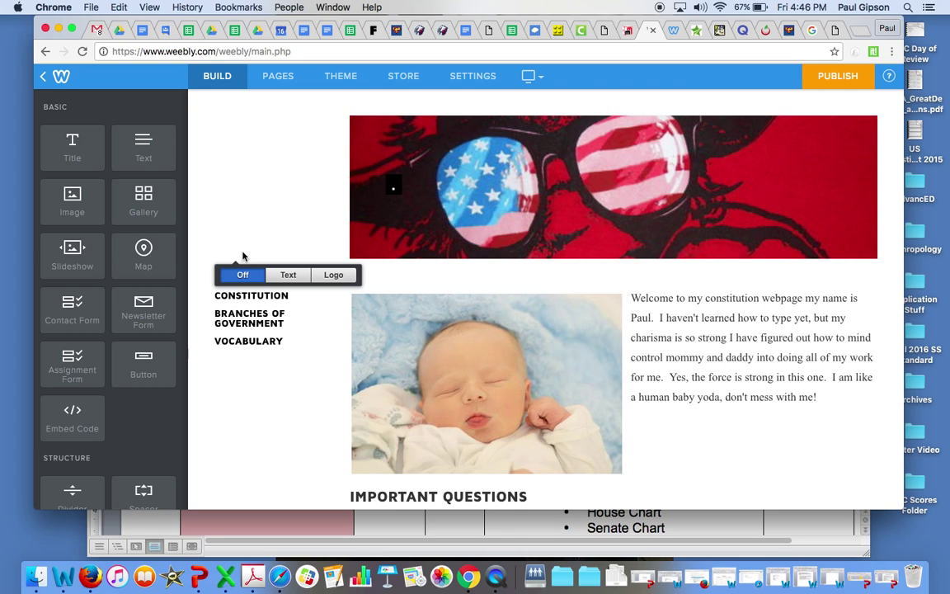
Switch to the Constitution Website Project document in Word and examine the rubric's requirements, from the Home Page and amendments through the government branches to Vocabulary.
{"action": "left_click", "coordinate": [244, 522]}
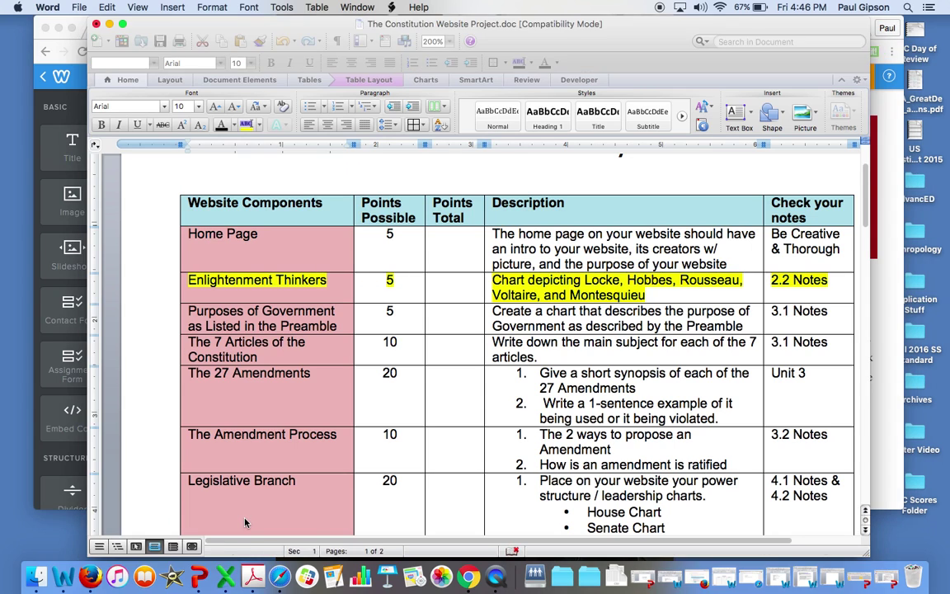
{"action": "scroll", "coordinate": [516, 357], "scroll_direction": "down", "scroll_amount": 10}
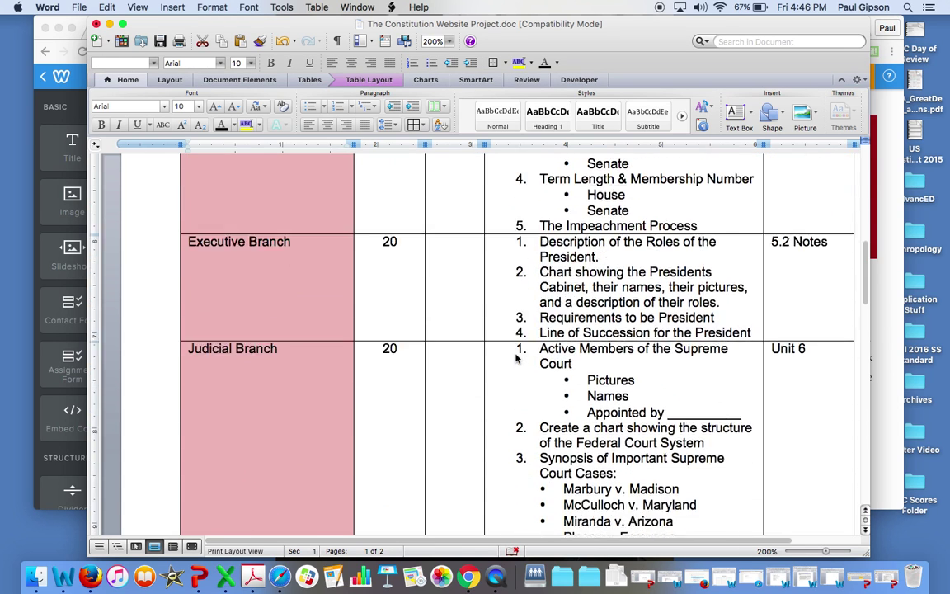
{"action": "scroll", "coordinate": [516, 357], "scroll_direction": "down", "scroll_amount": 15}
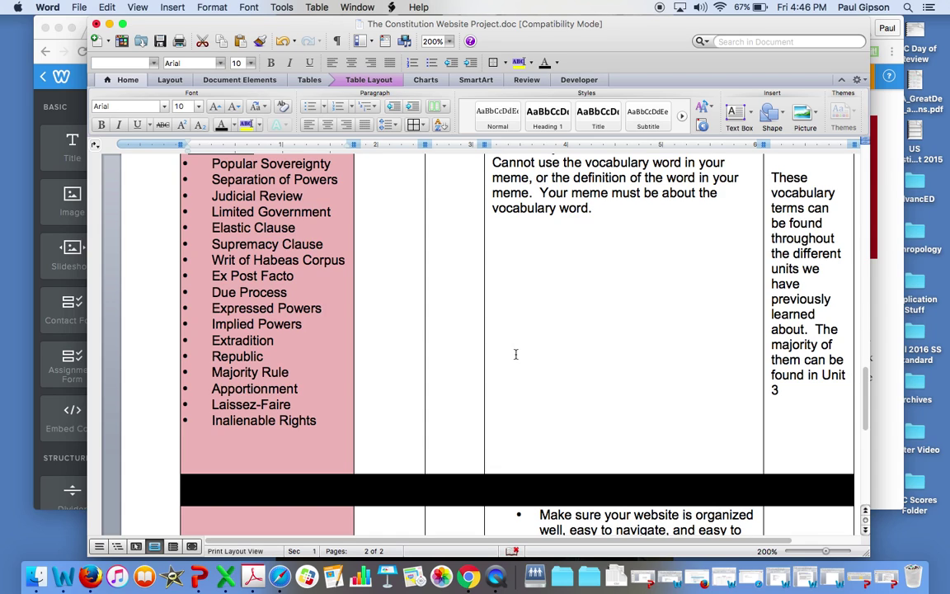
{"action": "scroll", "coordinate": [516, 354], "scroll_direction": "up", "scroll_amount": 3}
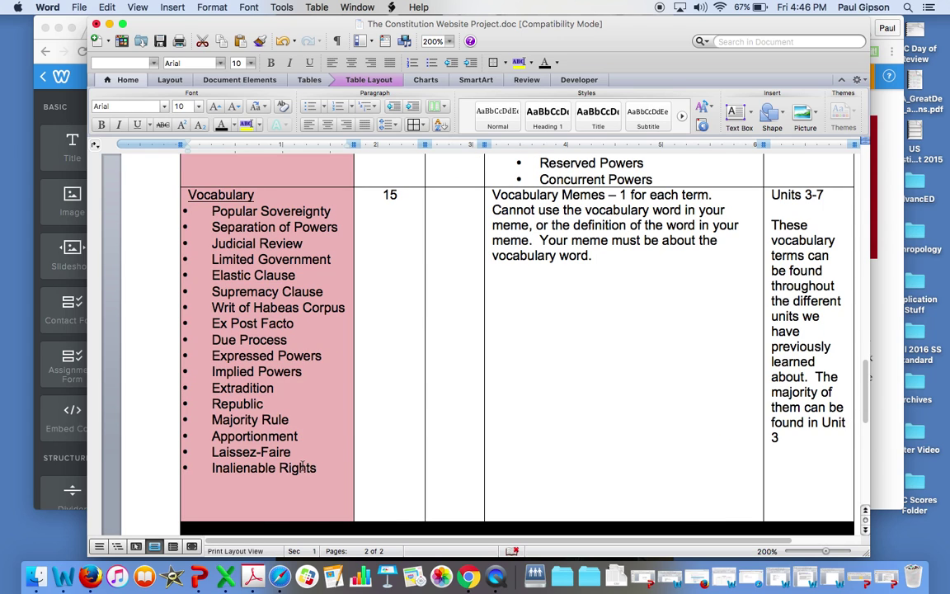
{"action": "scroll", "coordinate": [273, 419], "scroll_direction": "up", "scroll_amount": 5}
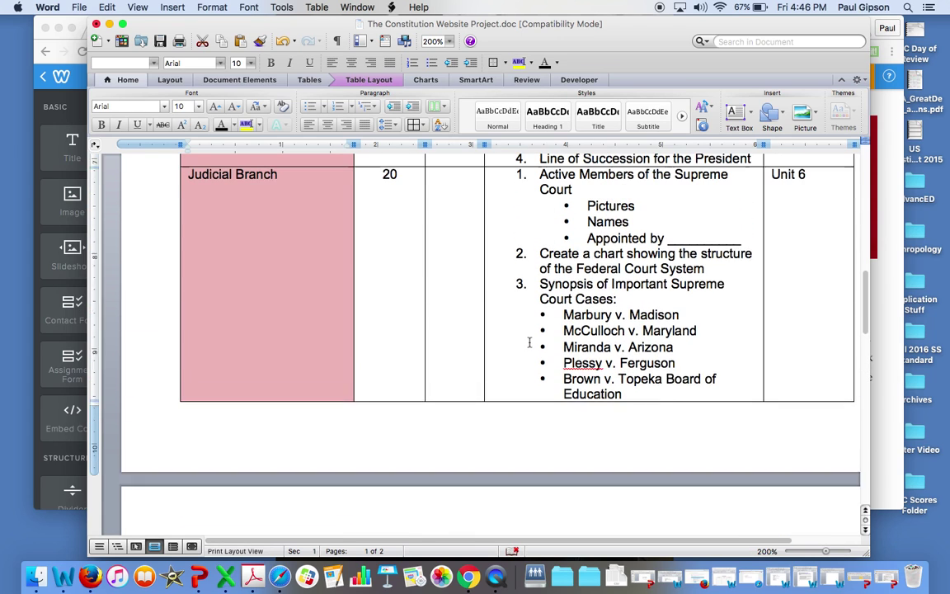
{"action": "scroll", "coordinate": [528, 339], "scroll_direction": "down", "scroll_amount": 10}
{"action": "scroll", "coordinate": [584, 309], "scroll_direction": "up", "scroll_amount": 3}
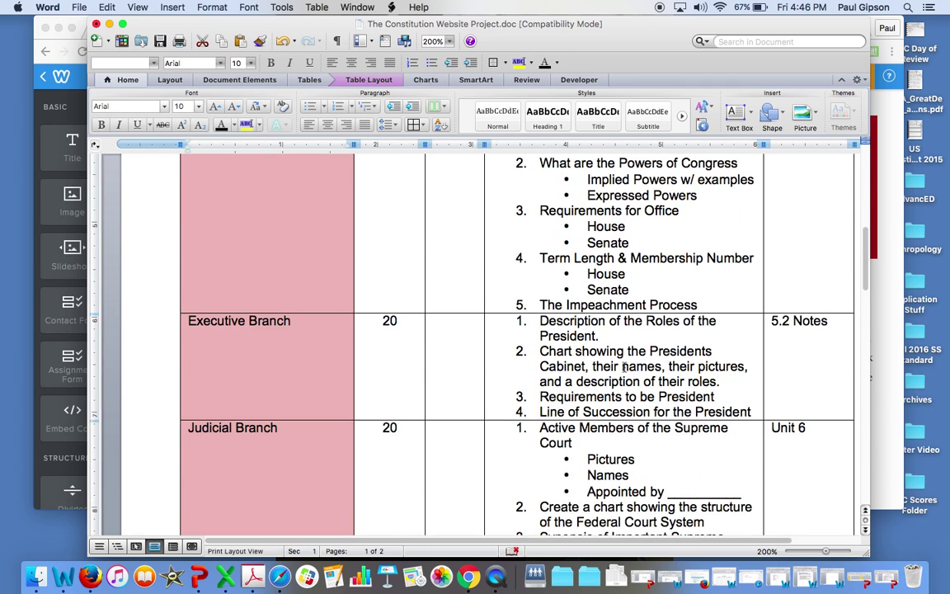
{"action": "scroll", "coordinate": [610, 346], "scroll_direction": "up", "scroll_amount": 5}
{"action": "scroll", "coordinate": [624, 369], "scroll_direction": "up", "scroll_amount": 1}
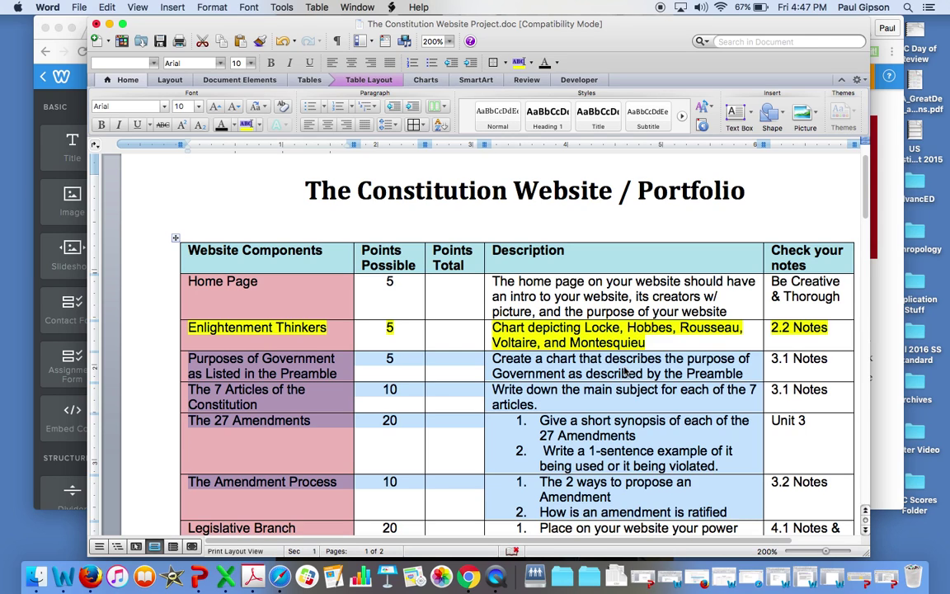
{"action": "scroll", "coordinate": [625, 373], "scroll_direction": "down", "scroll_amount": 15}
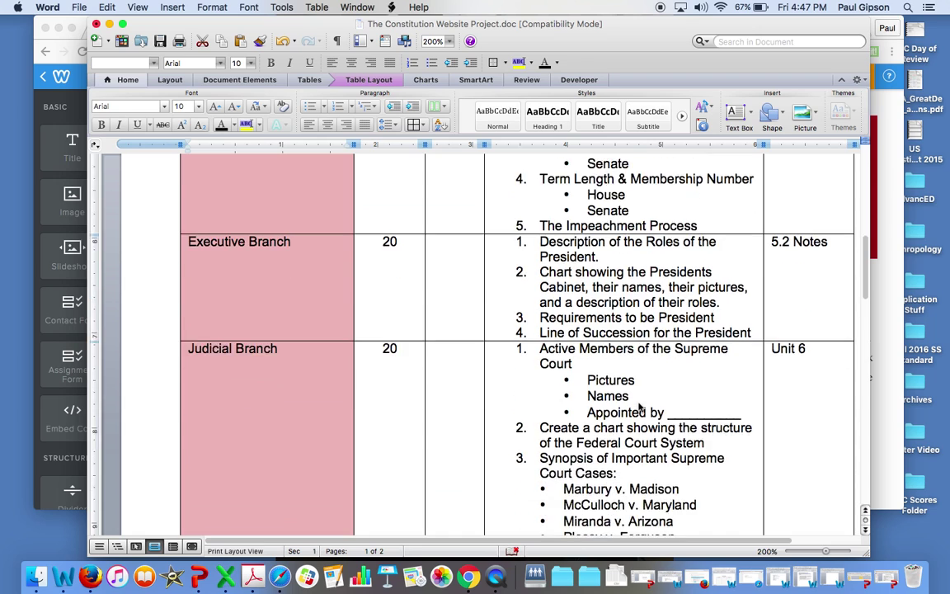
{"action": "scroll", "coordinate": [639, 405], "scroll_direction": "down", "scroll_amount": 10}
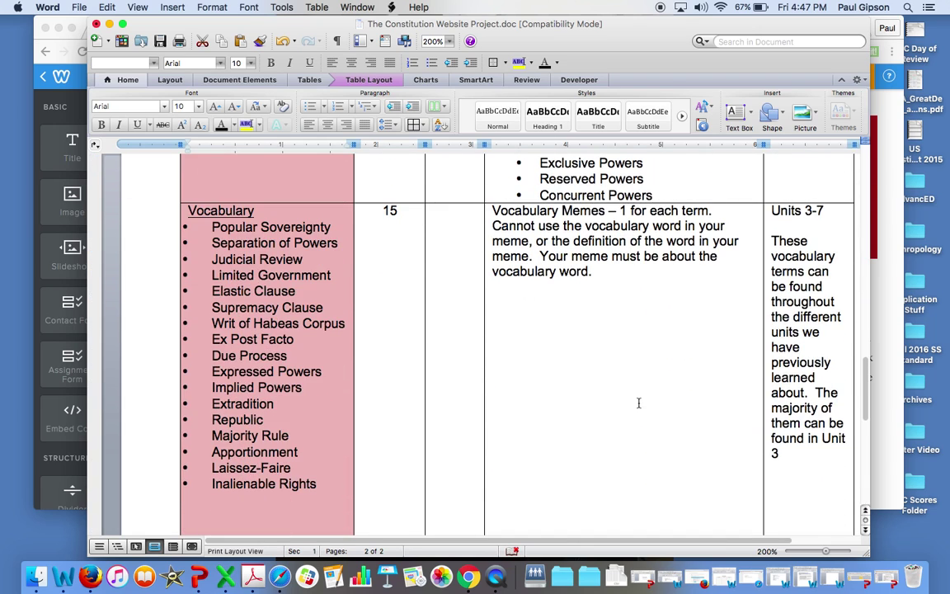